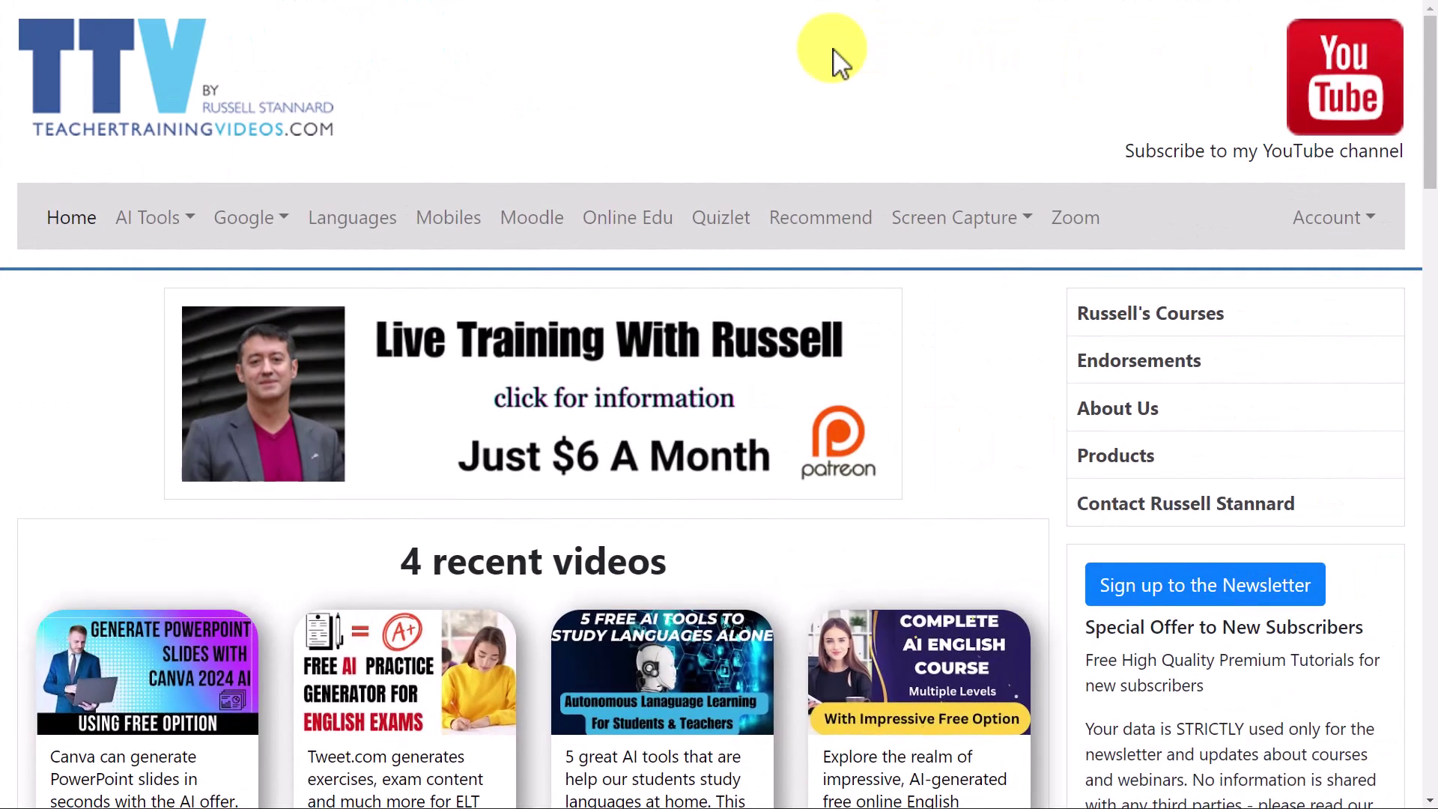
- Browse the Moodle and Mobiles sections and the AI Tools submenu of the teacher training website to see how its navigation is organised
click(514, 232)
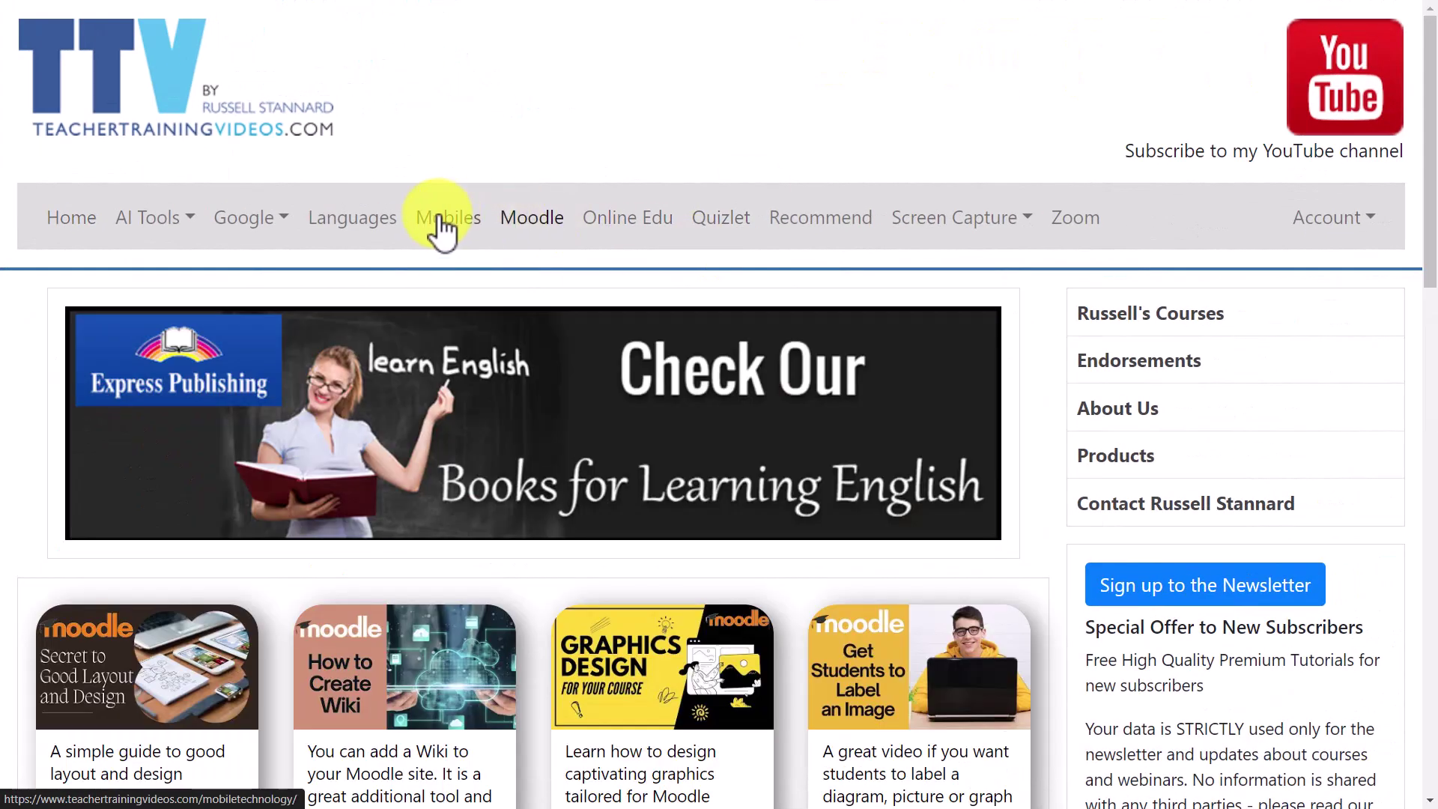
click(441, 221)
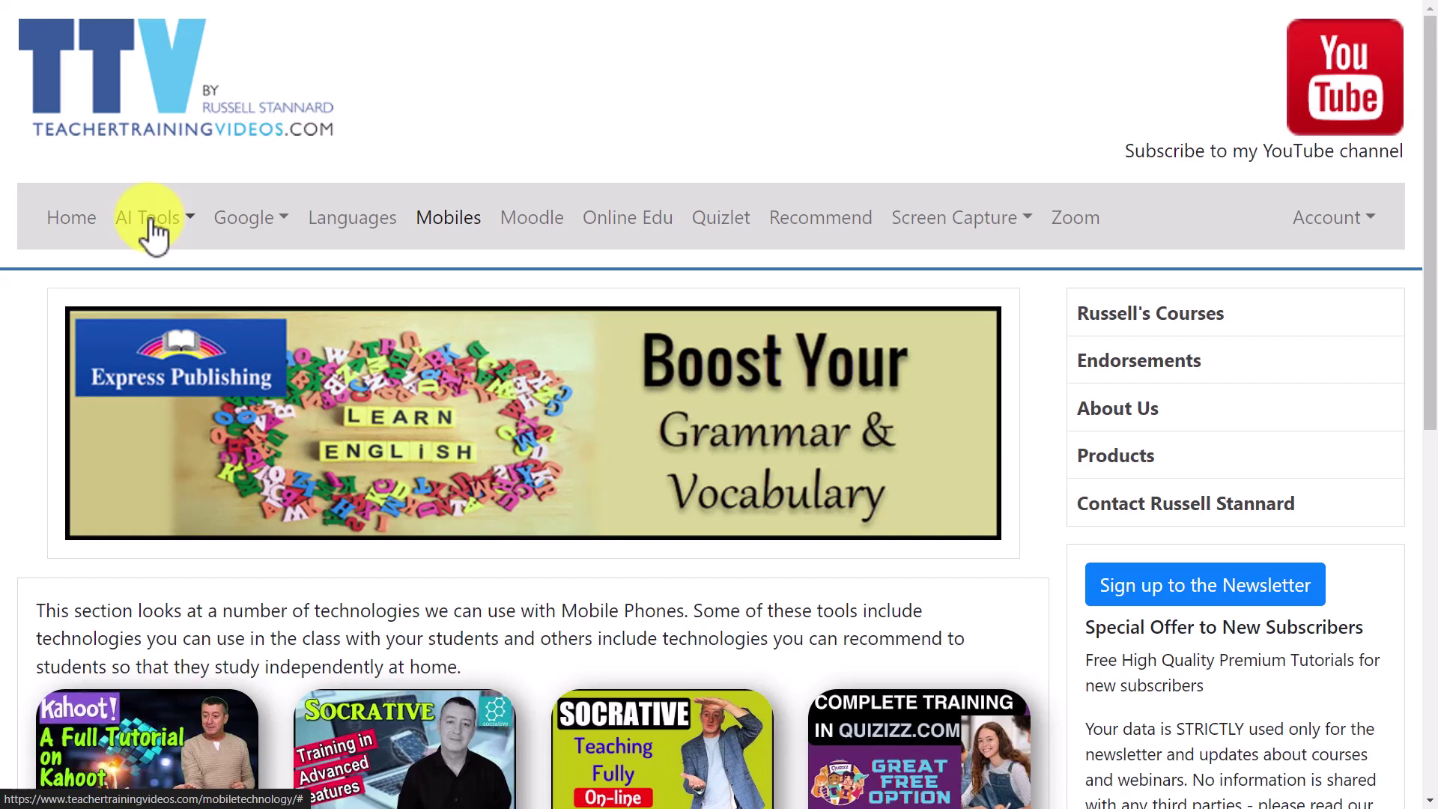
click(163, 234)
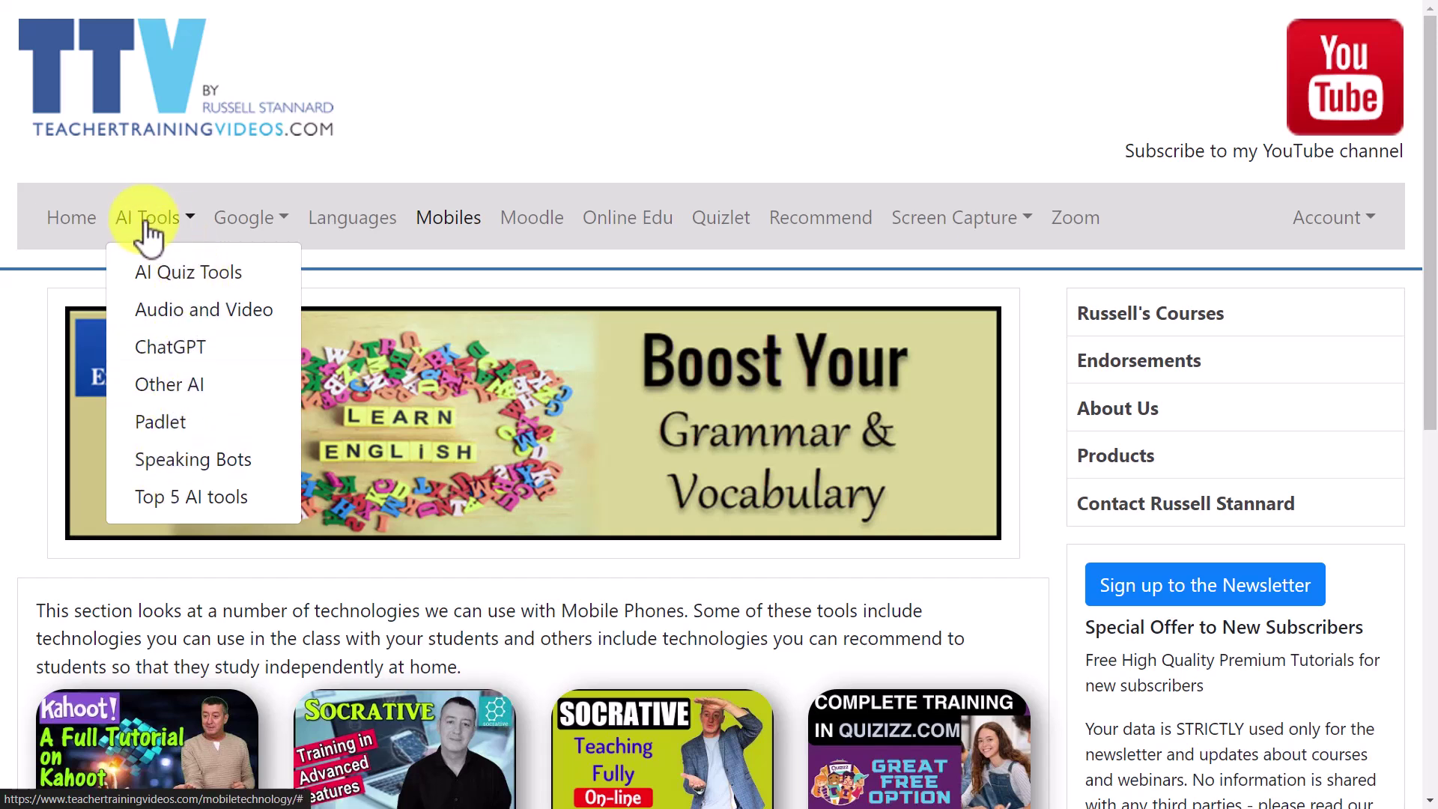
click(524, 225)
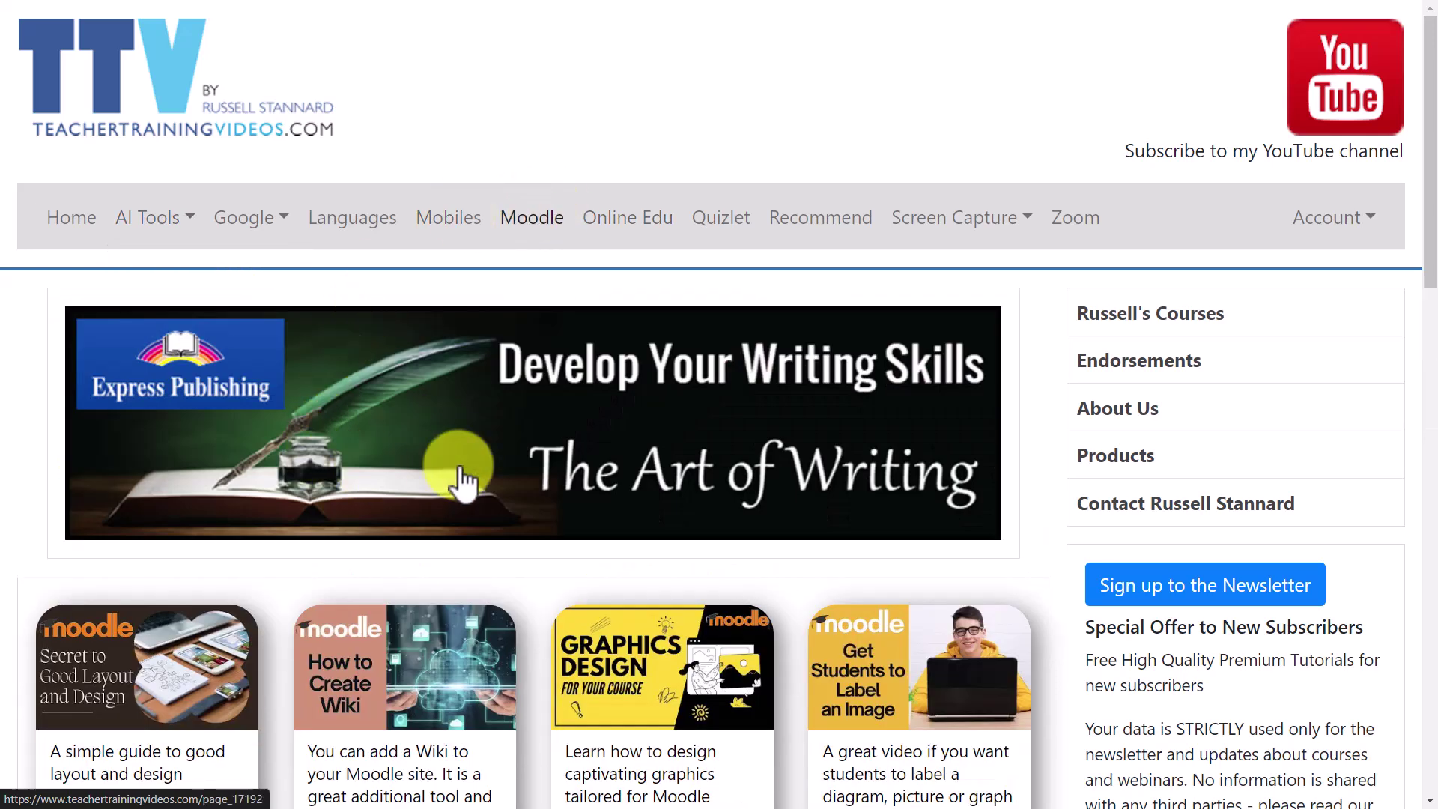
click(158, 223)
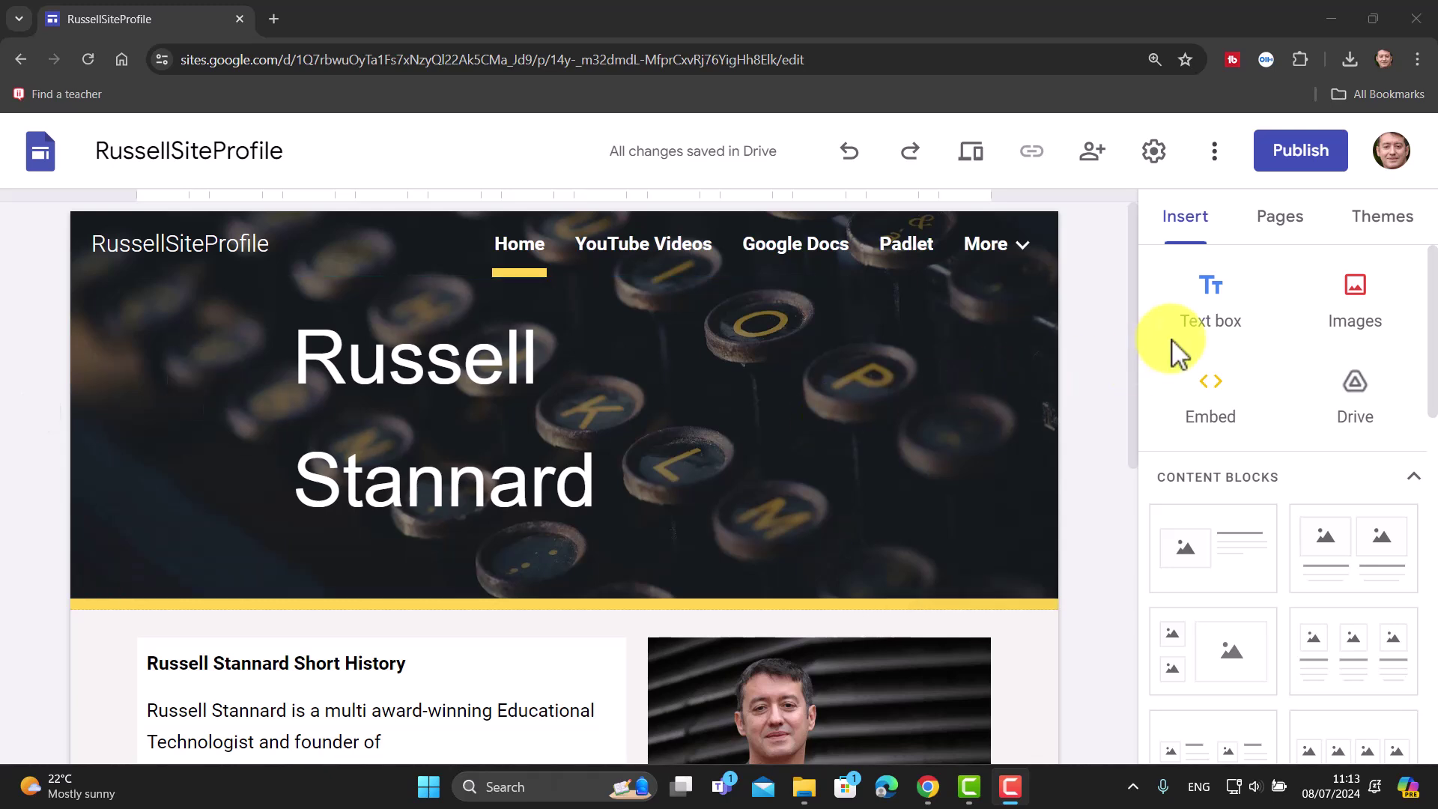
- Add a new menu section named "Google Products" to the site's pages
click(1273, 225)
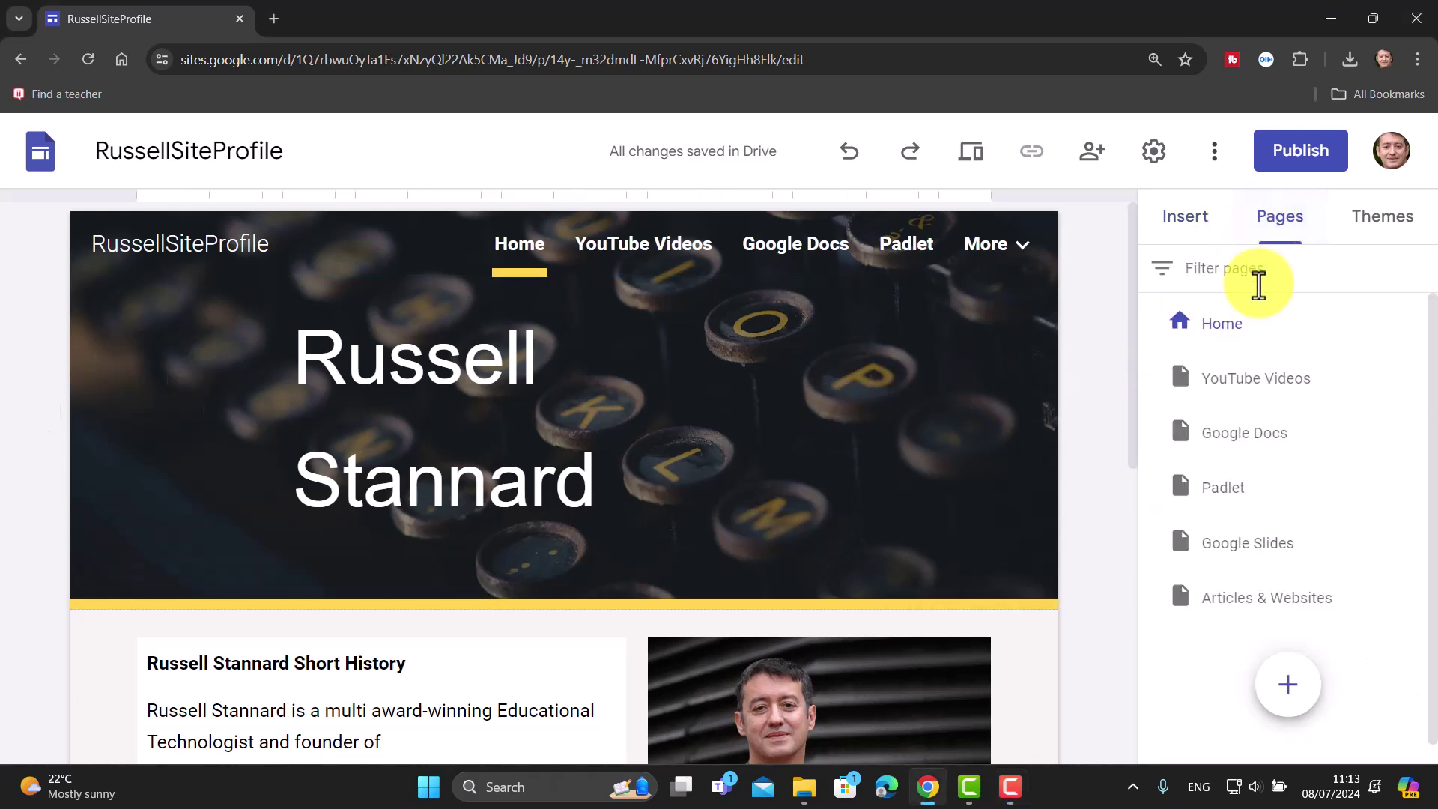
mouse_move(1293, 696)
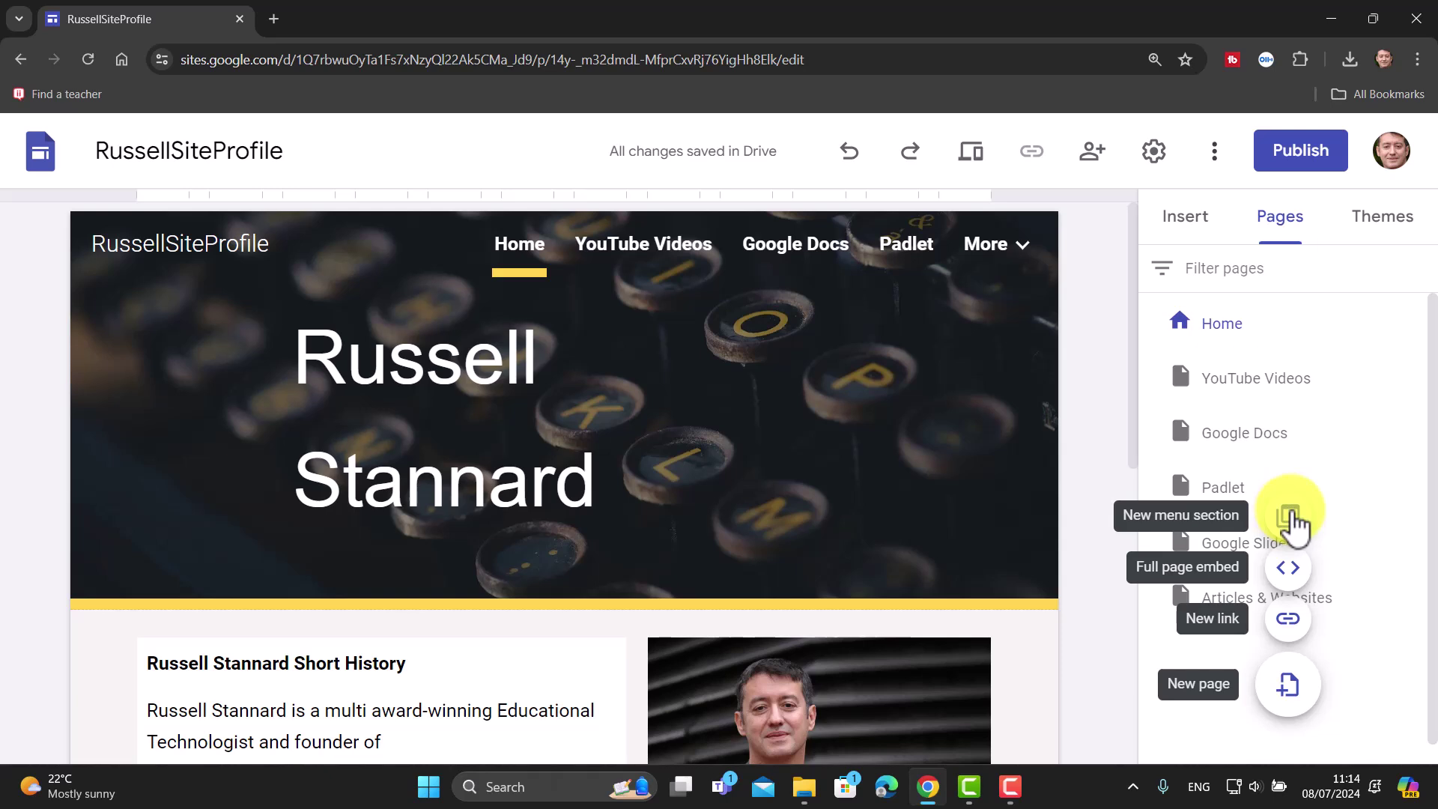
click(1289, 517)
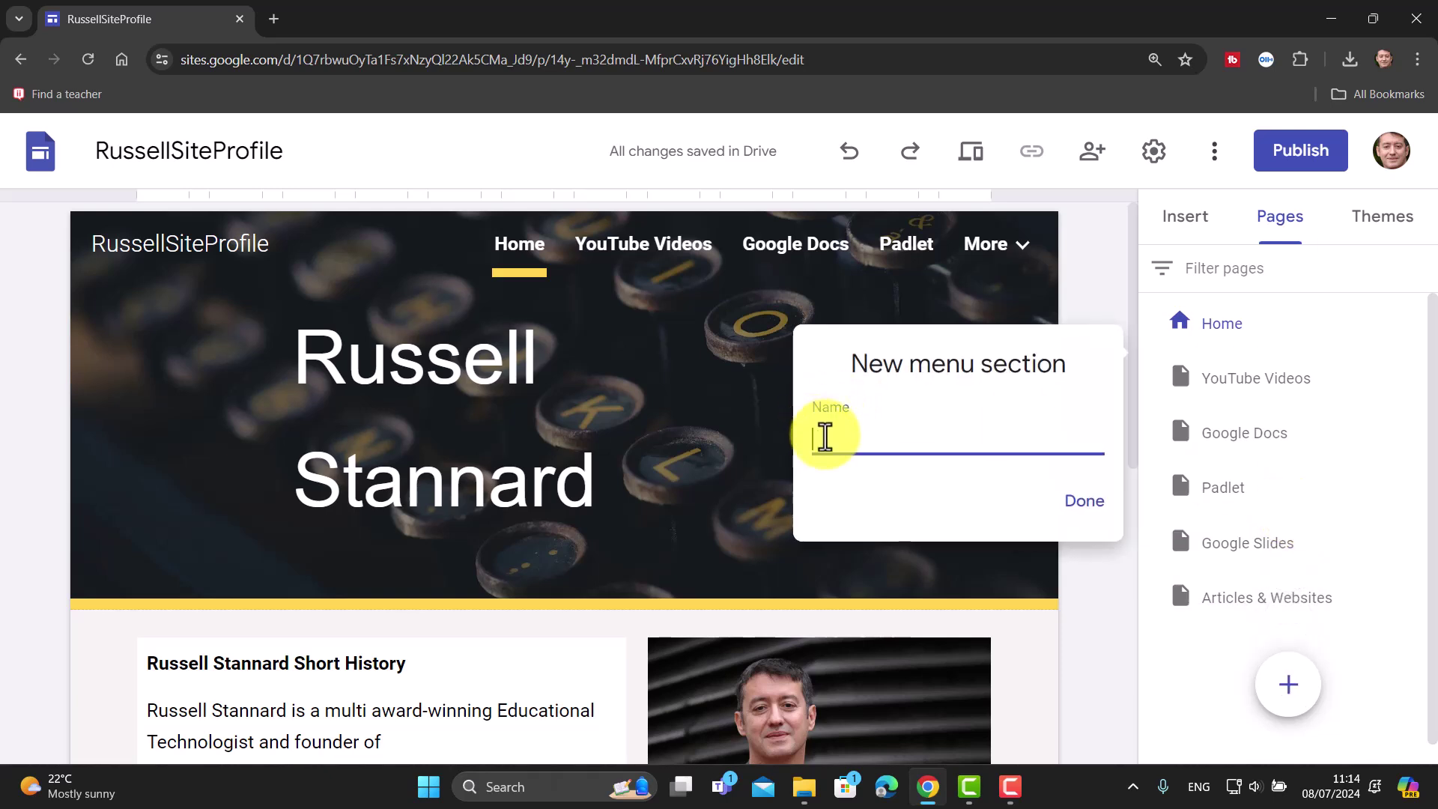
text(Go)
text(ogle)
text(Pro)
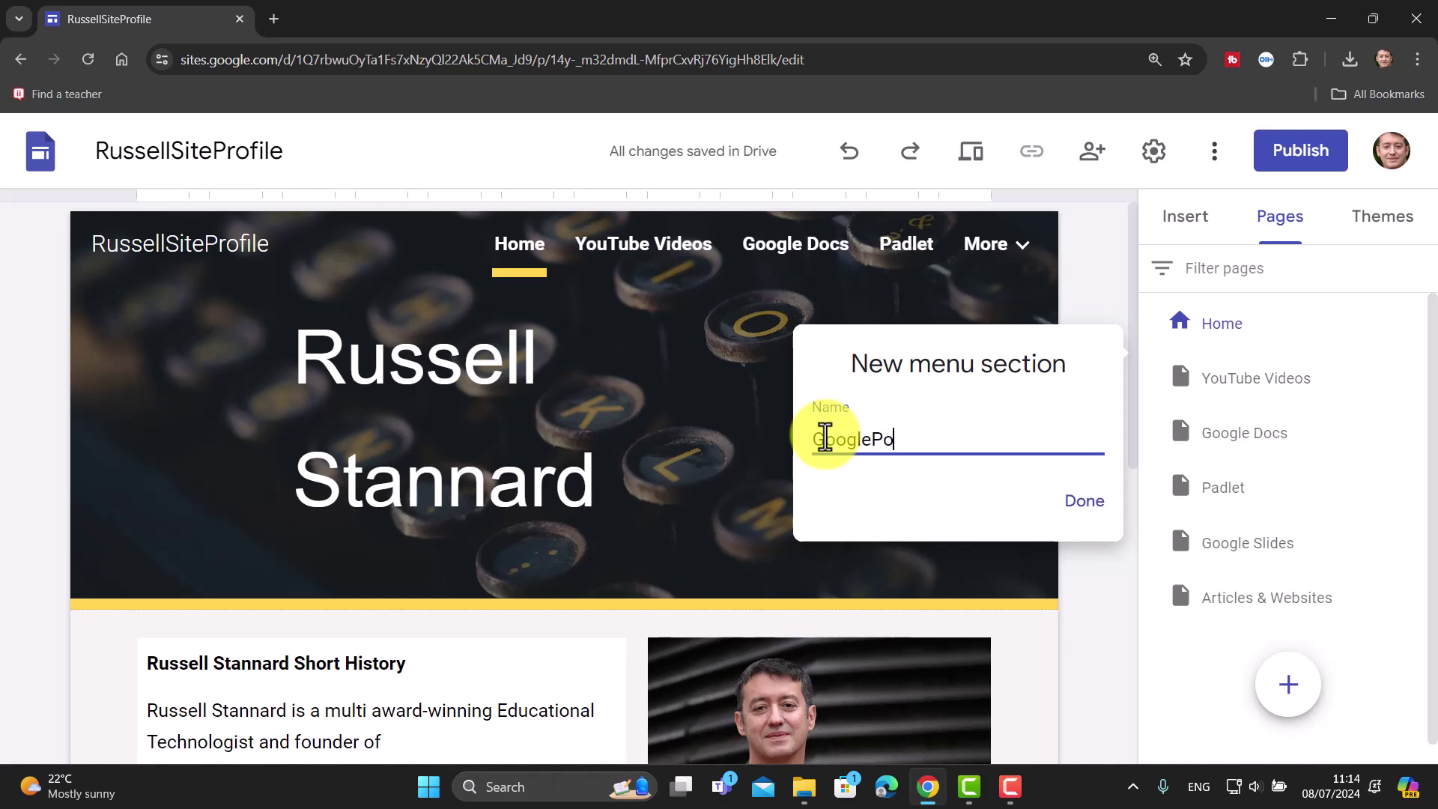
text(ducts)
click(873, 438)
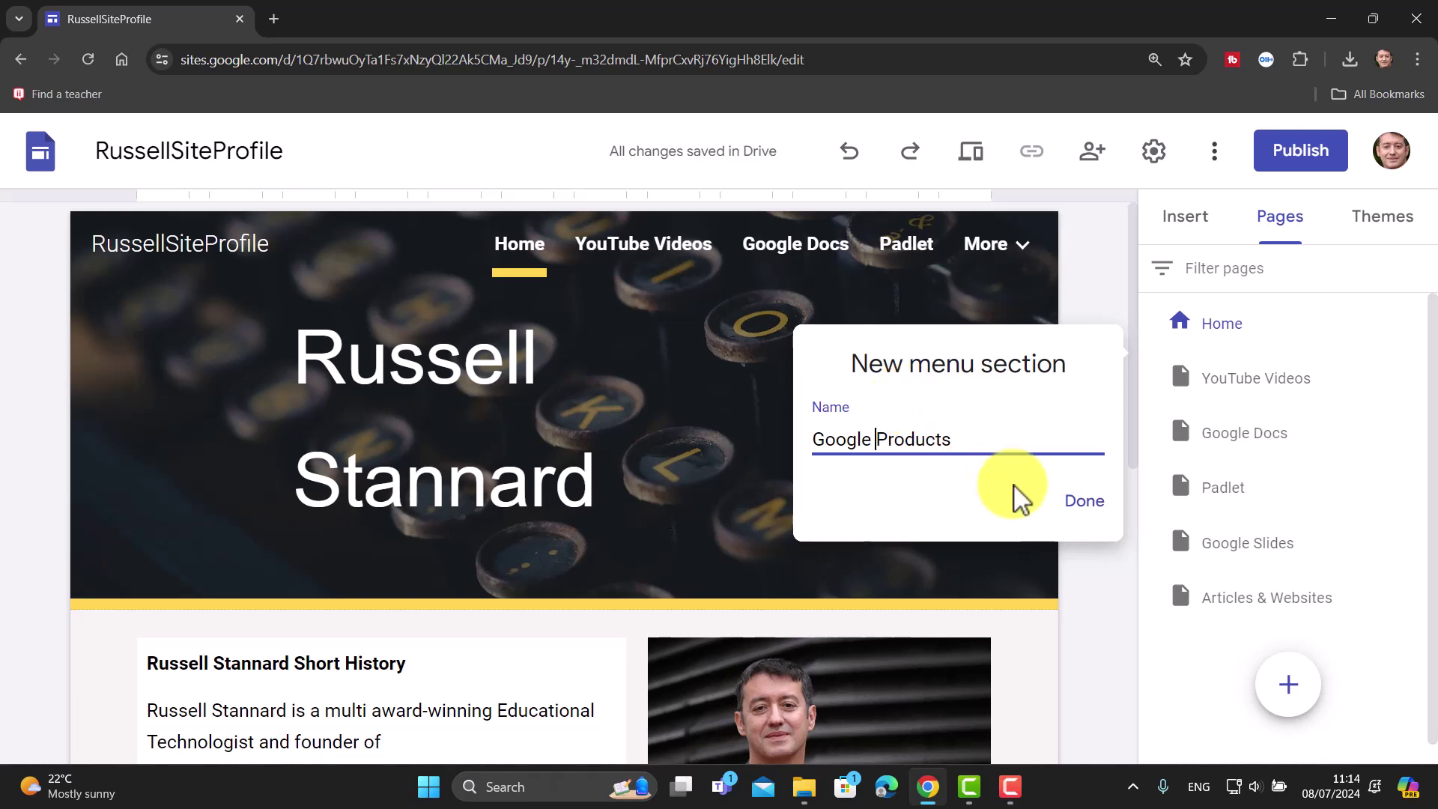
click(1082, 504)
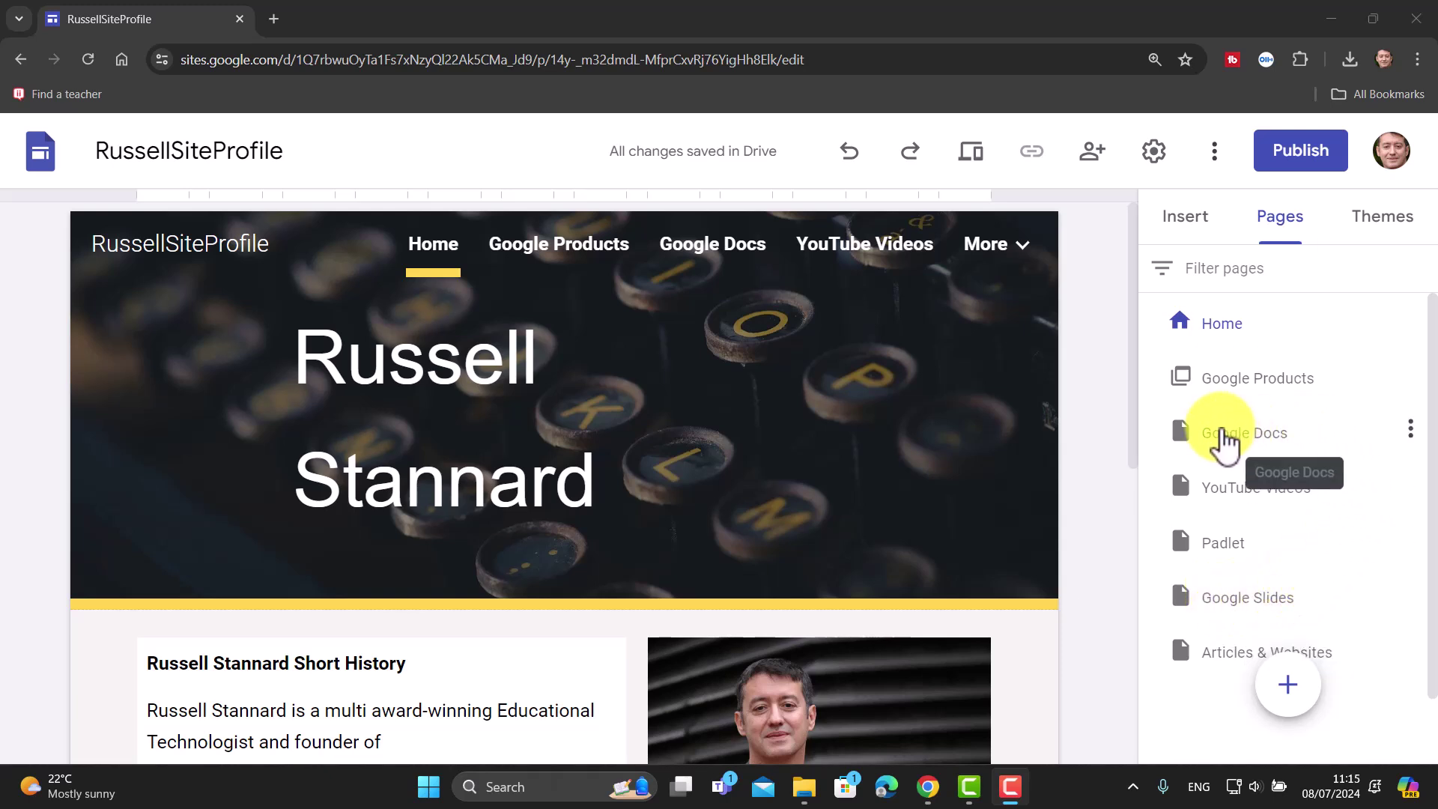
- Nest the Google Docs, Google Slides and YouTube Videos pages under the Google Products section and check its navigation dropdown
drag(1204, 443, 1278, 385)
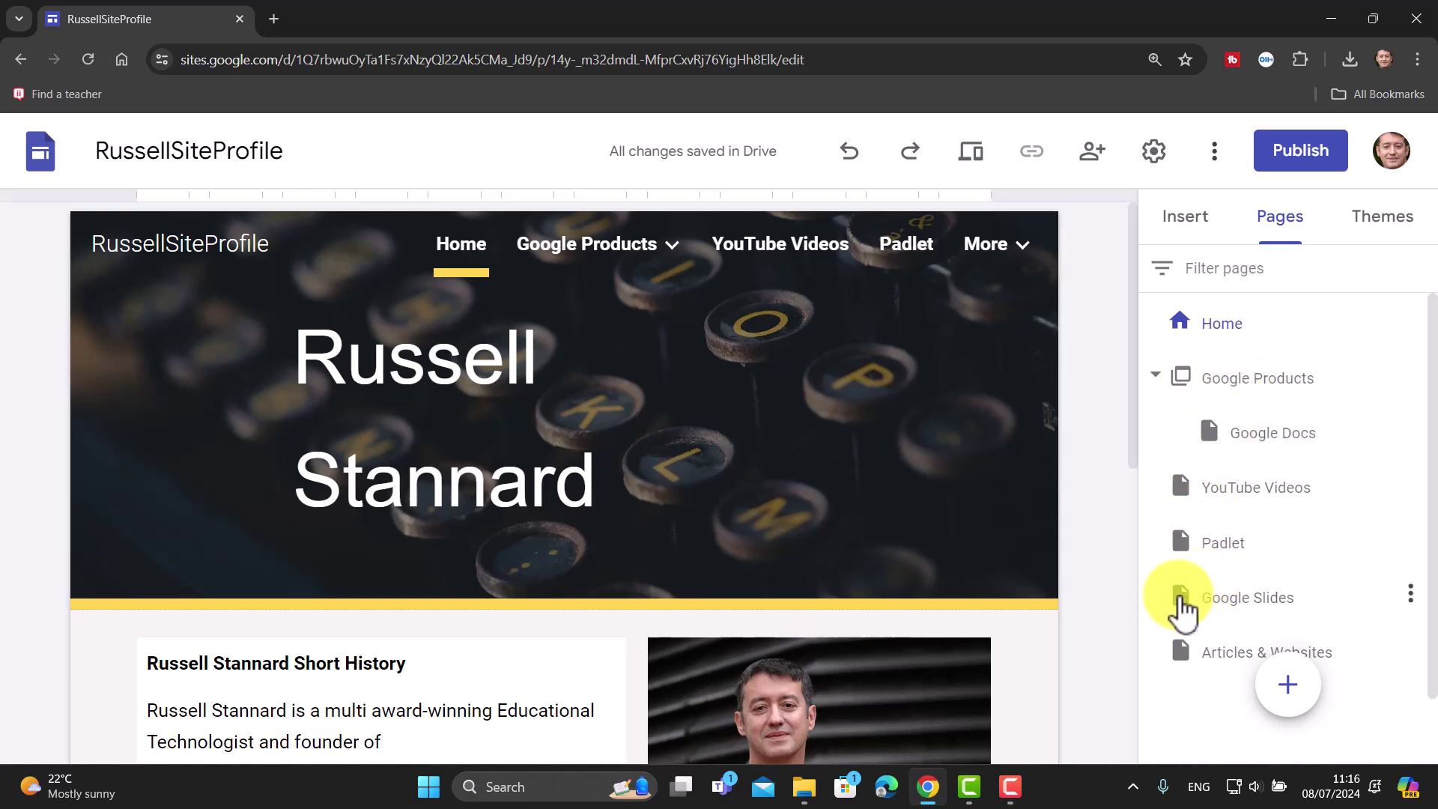
drag(1181, 601, 1232, 376)
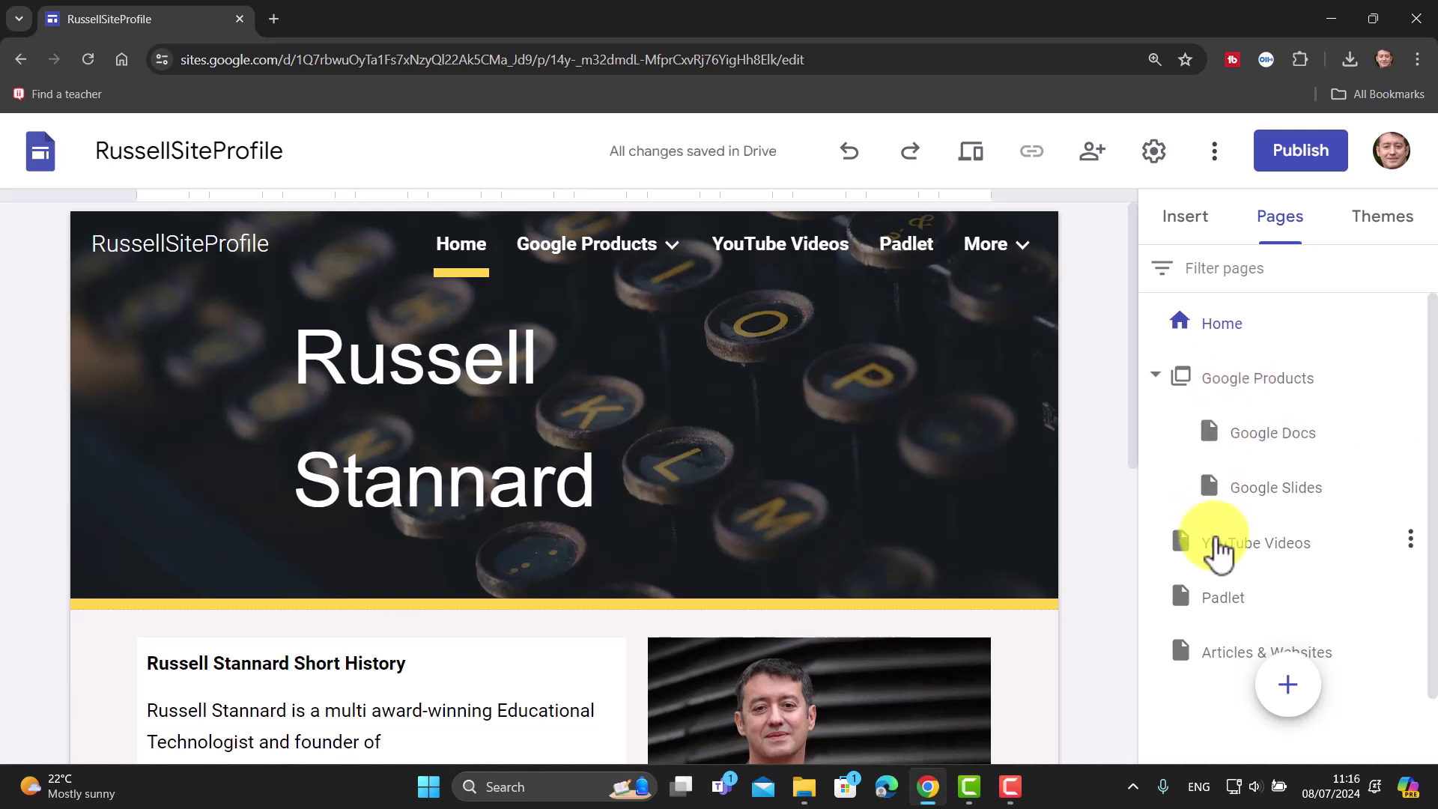
drag(1229, 562, 1223, 380)
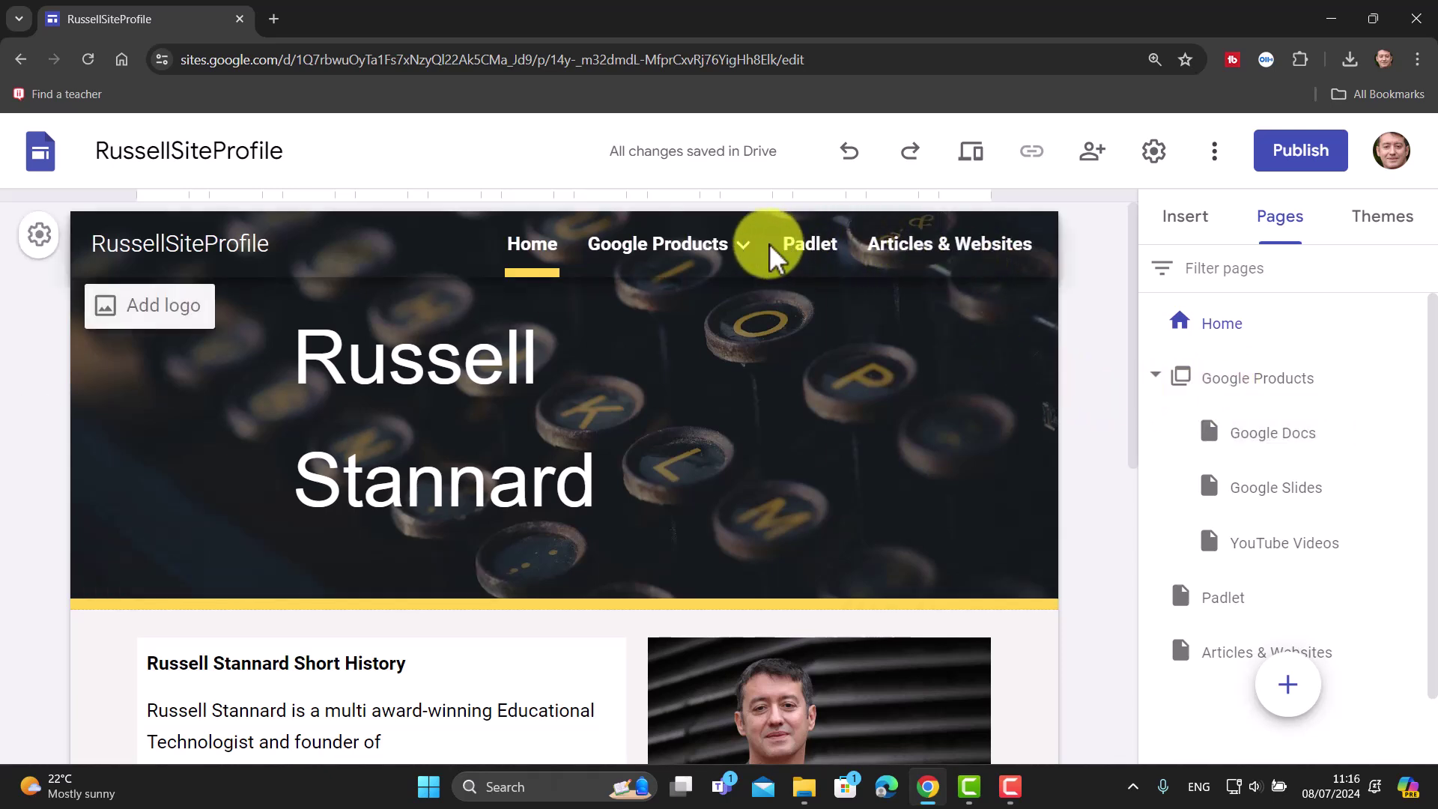
mouse_move(722, 250)
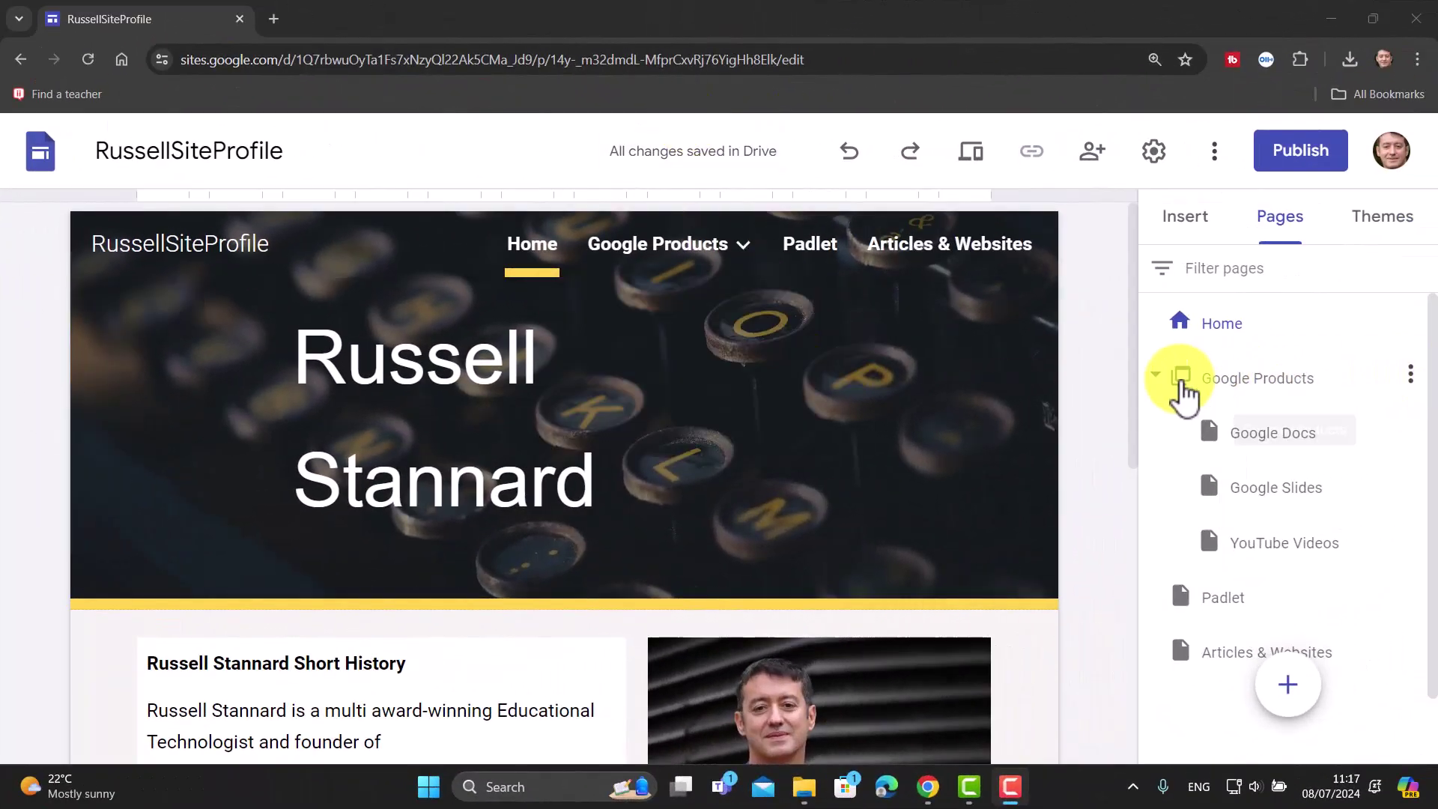
- Add a subpage named "Google Jamboard" to the Google Products section
click(1412, 375)
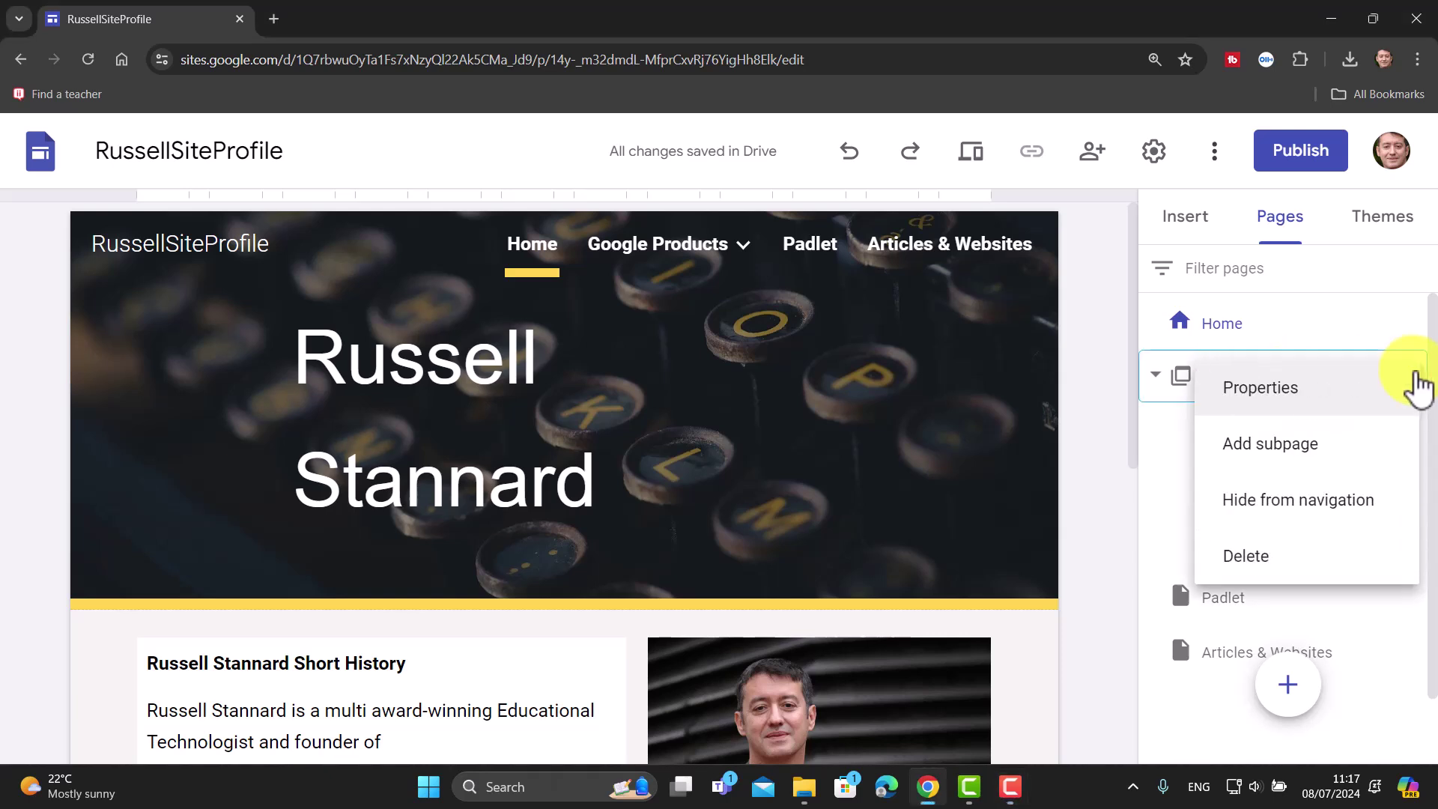
click(1284, 449)
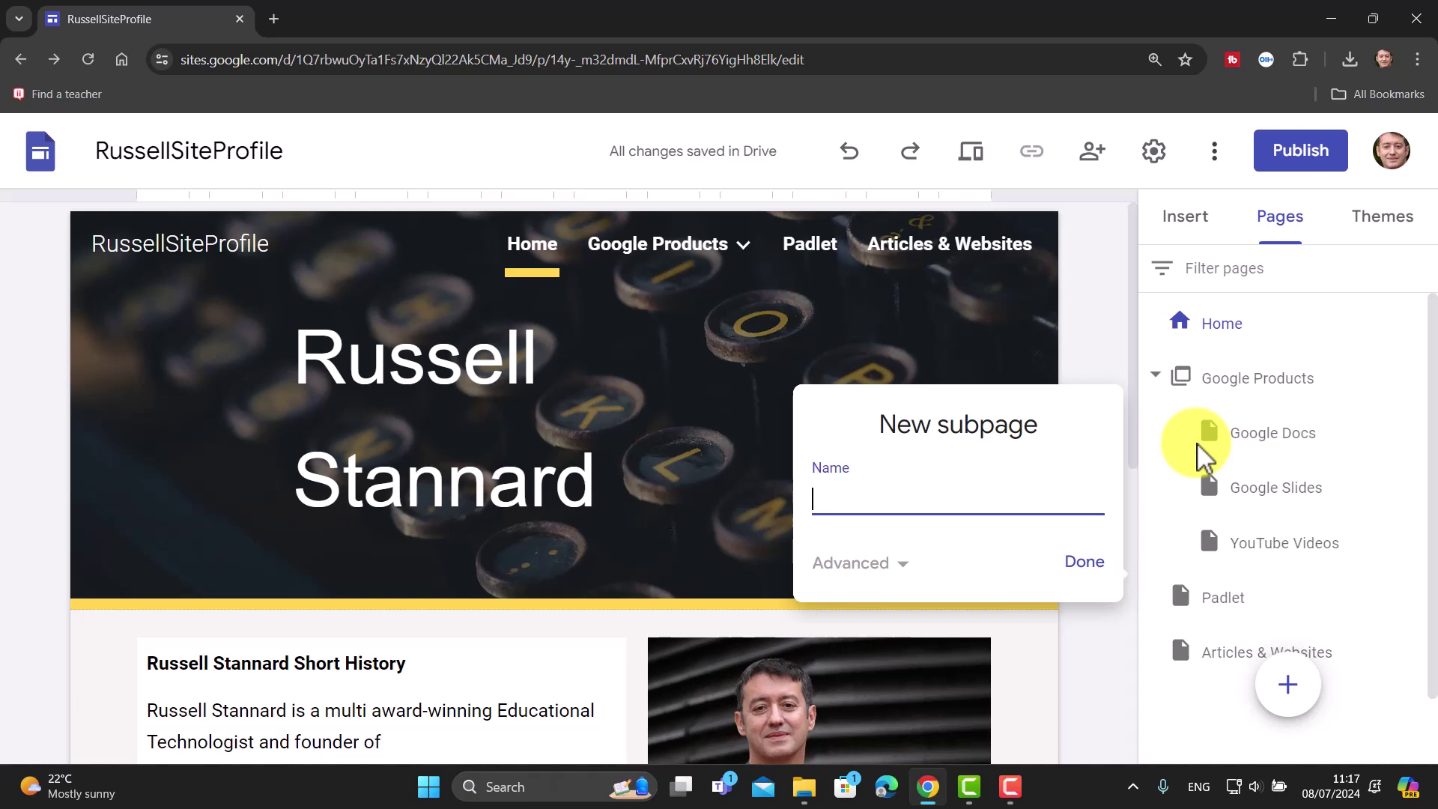
text(Google)
text(Jamboard)
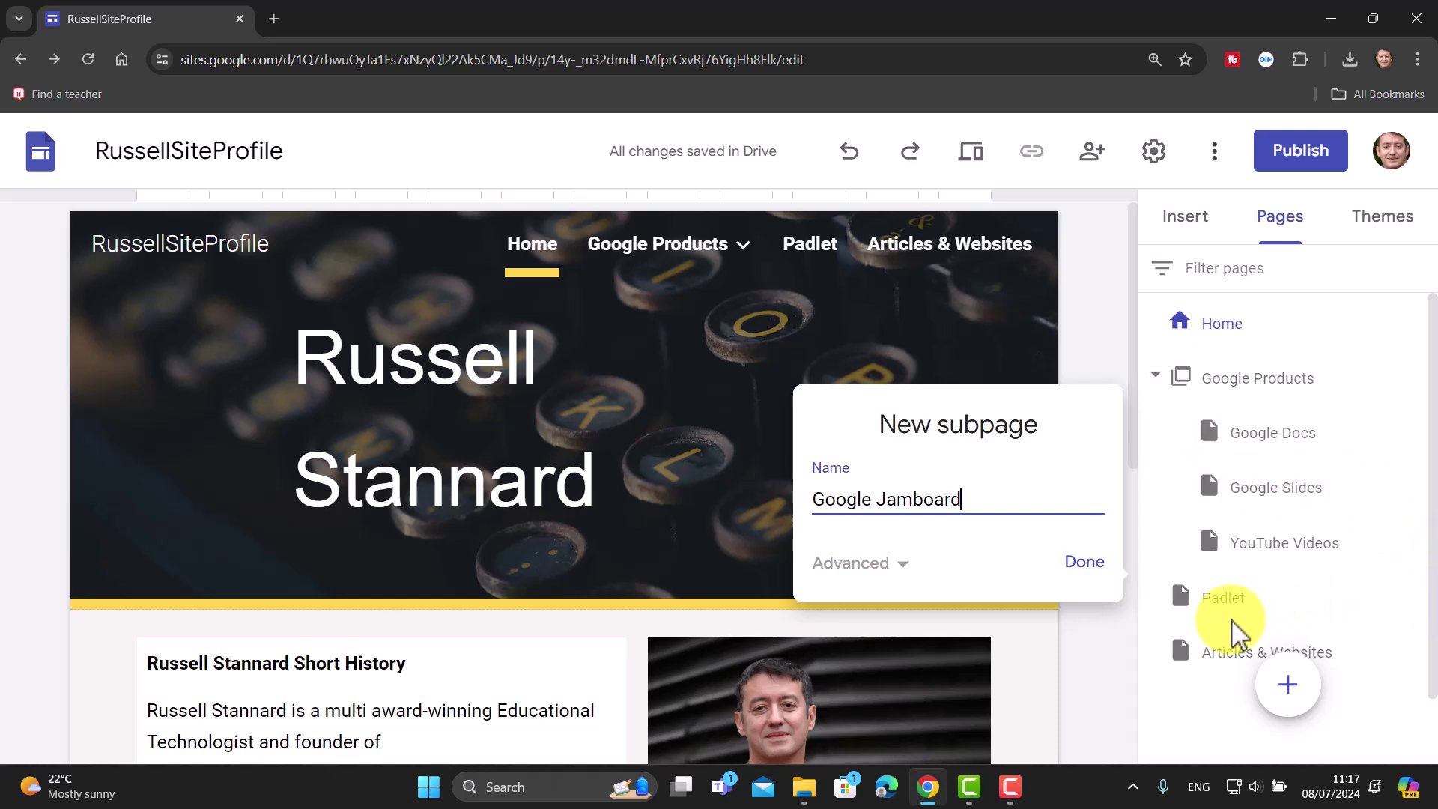
click(1073, 571)
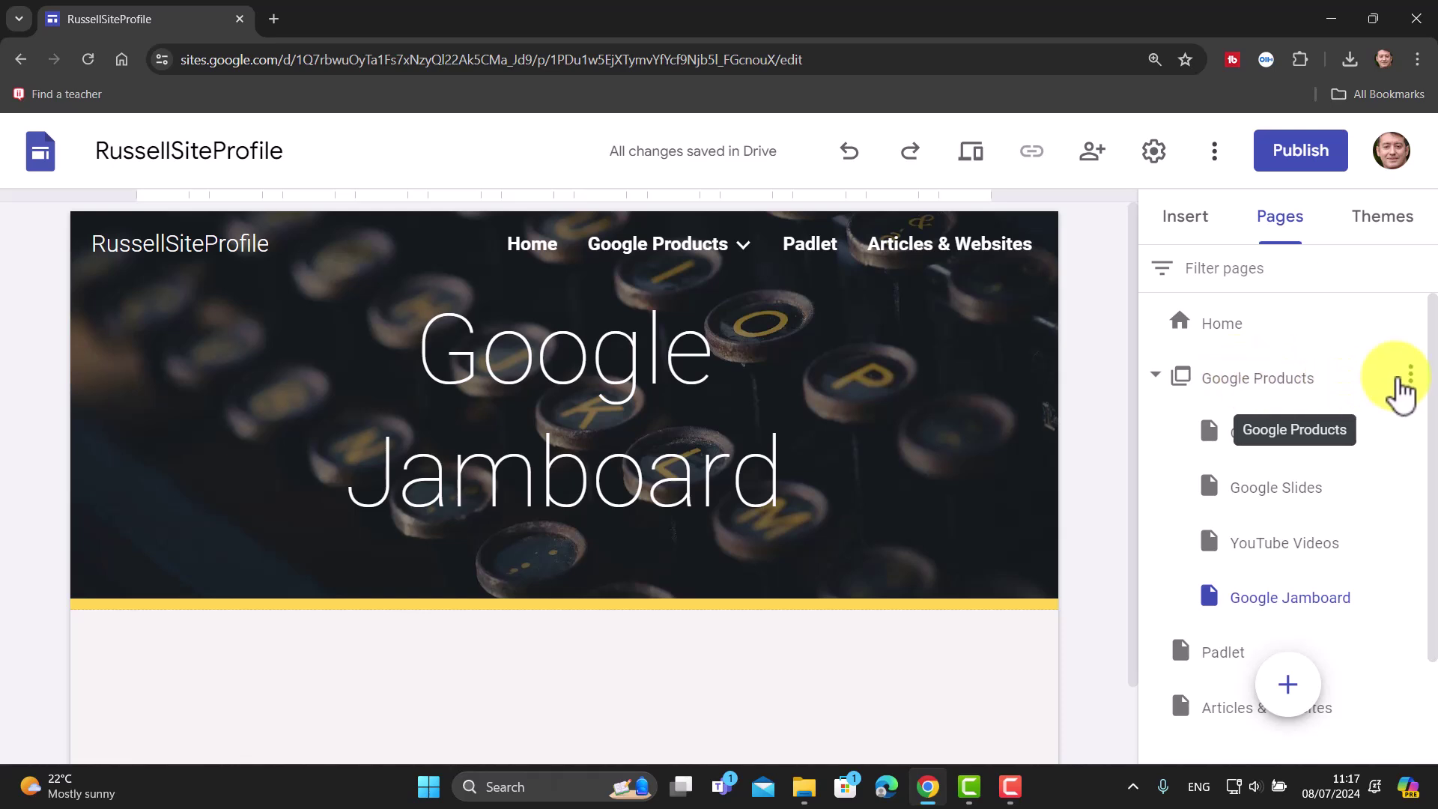
click(1411, 375)
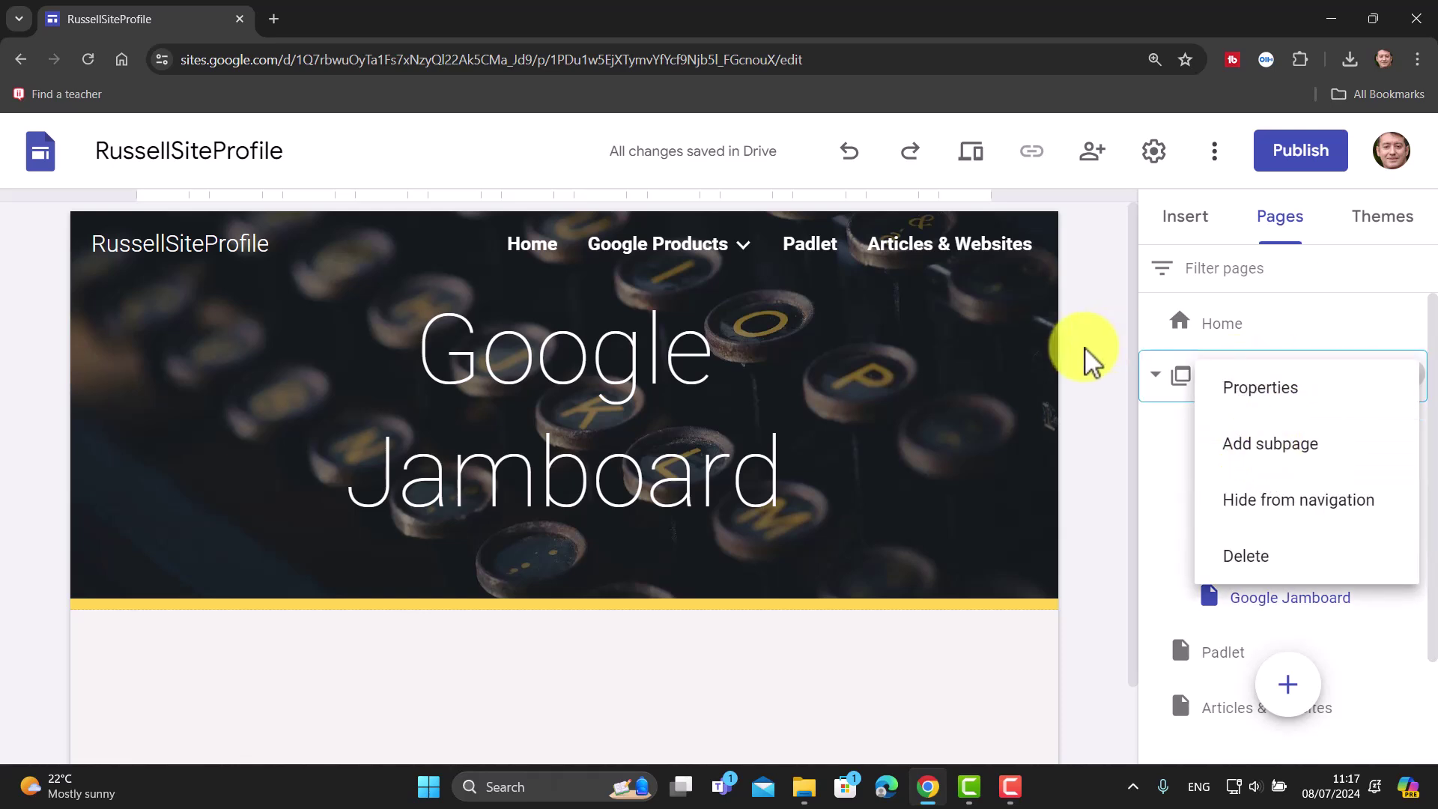
click(1095, 330)
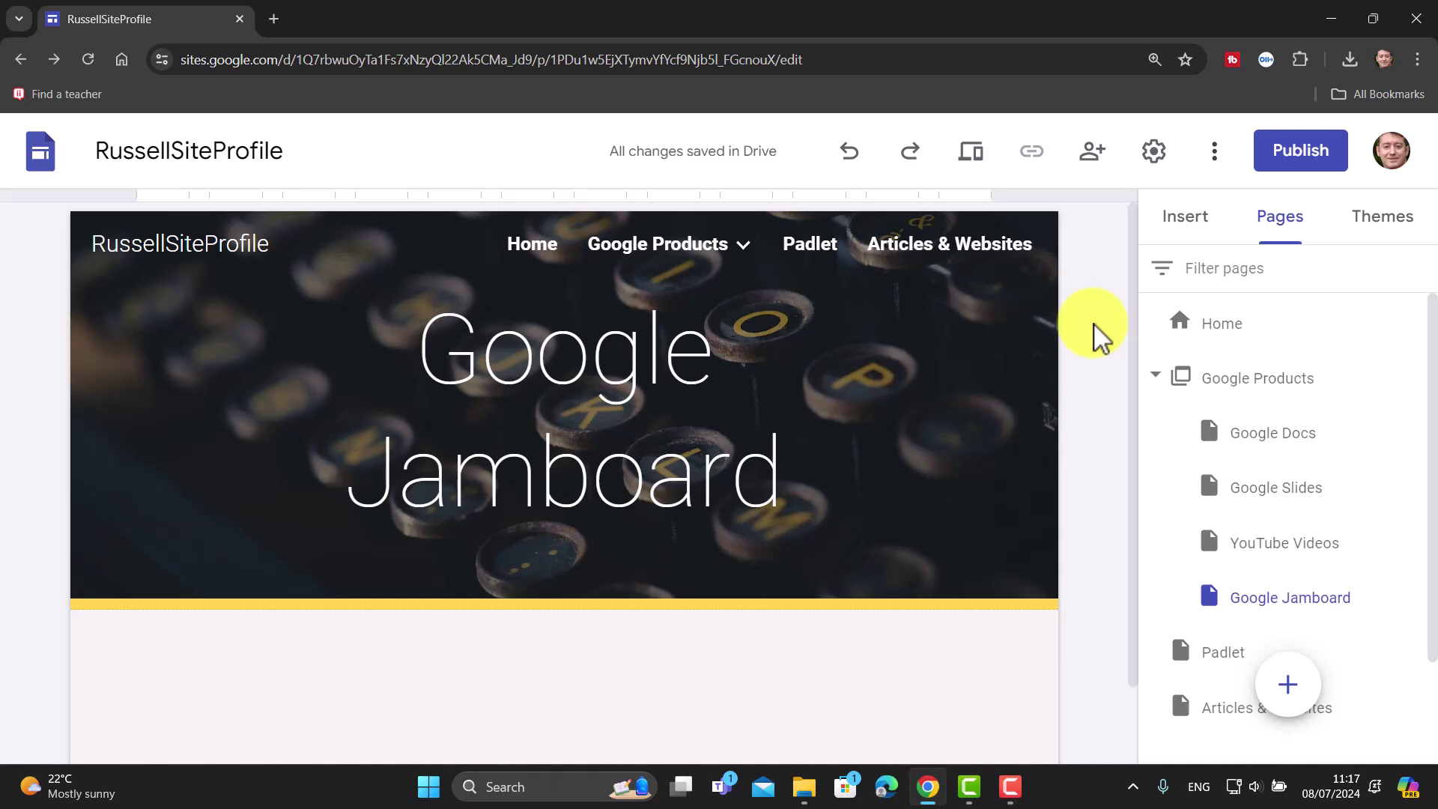
mouse_move(1296, 689)
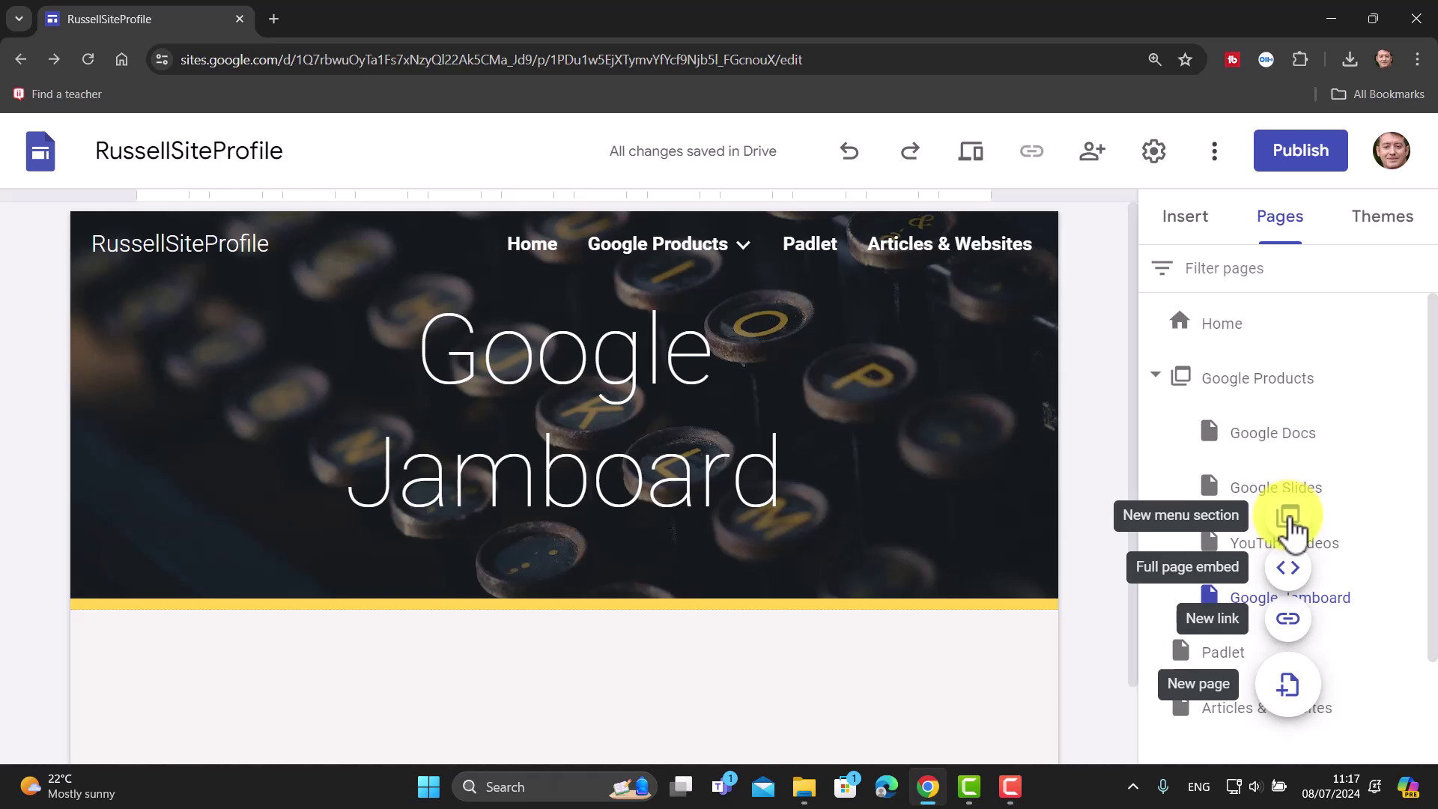
mouse_move(744, 243)
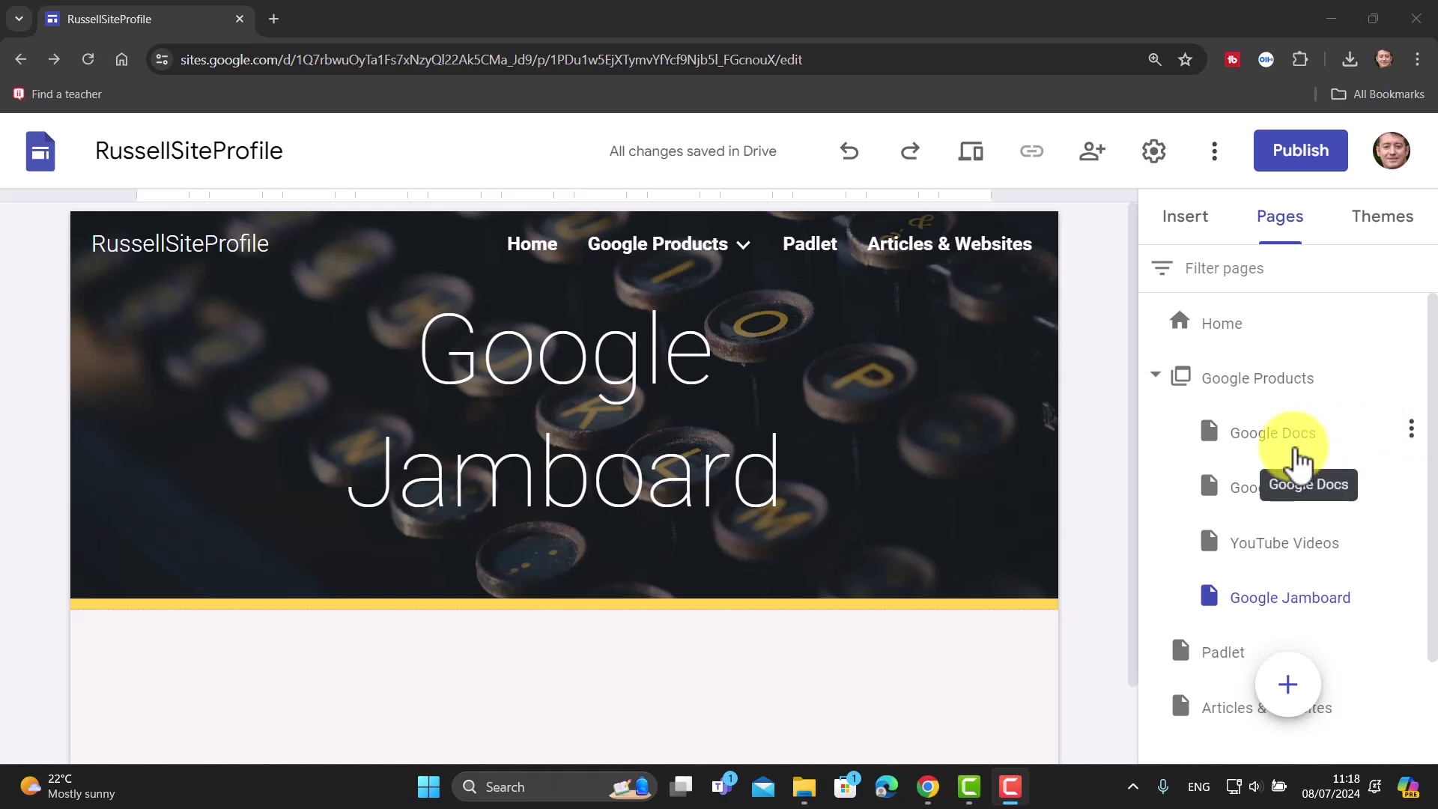
- Insert a collapsible group below the banner of the Google Jamboard page and try out its heading and body fields
click(1318, 608)
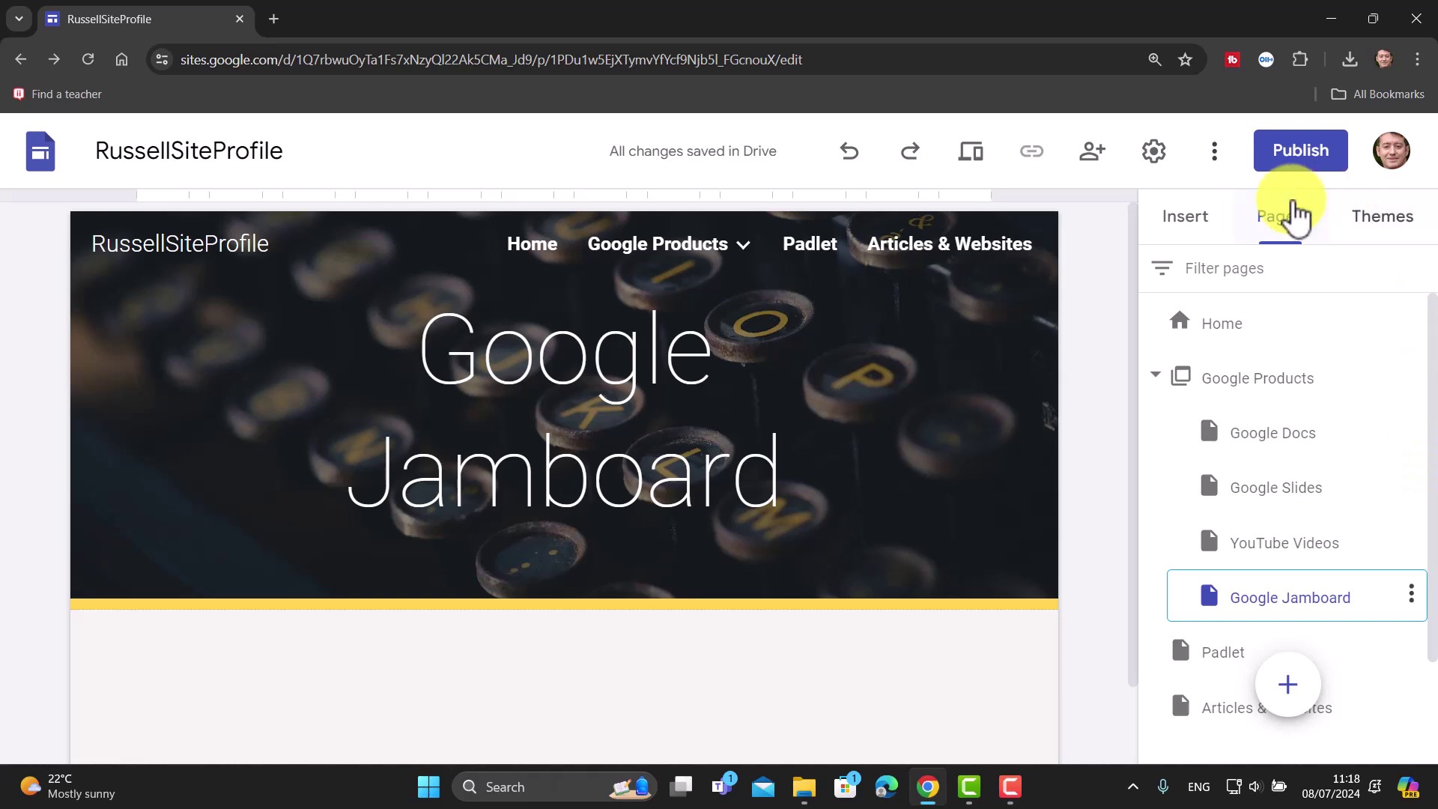
click(1191, 229)
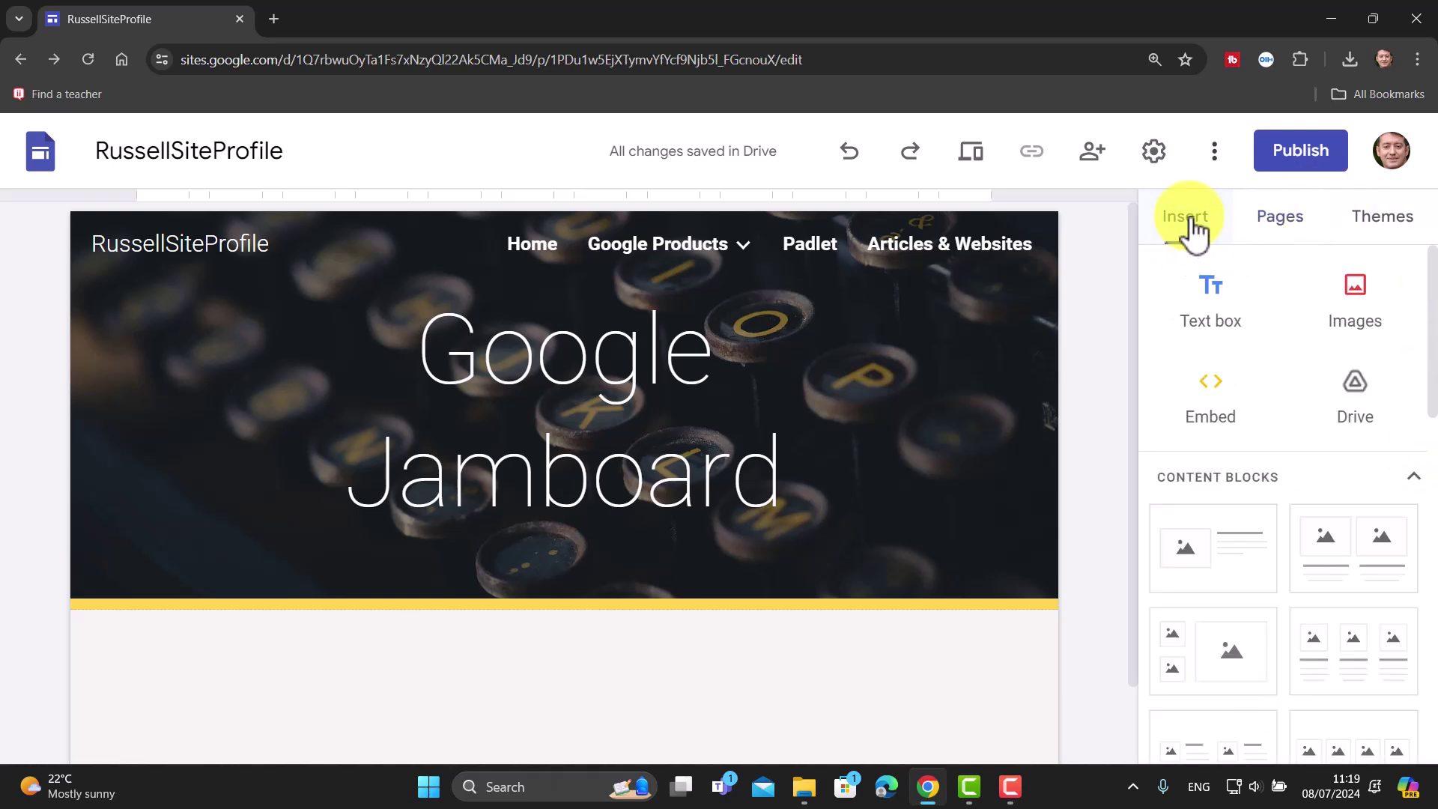
drag(1431, 311, 1423, 482)
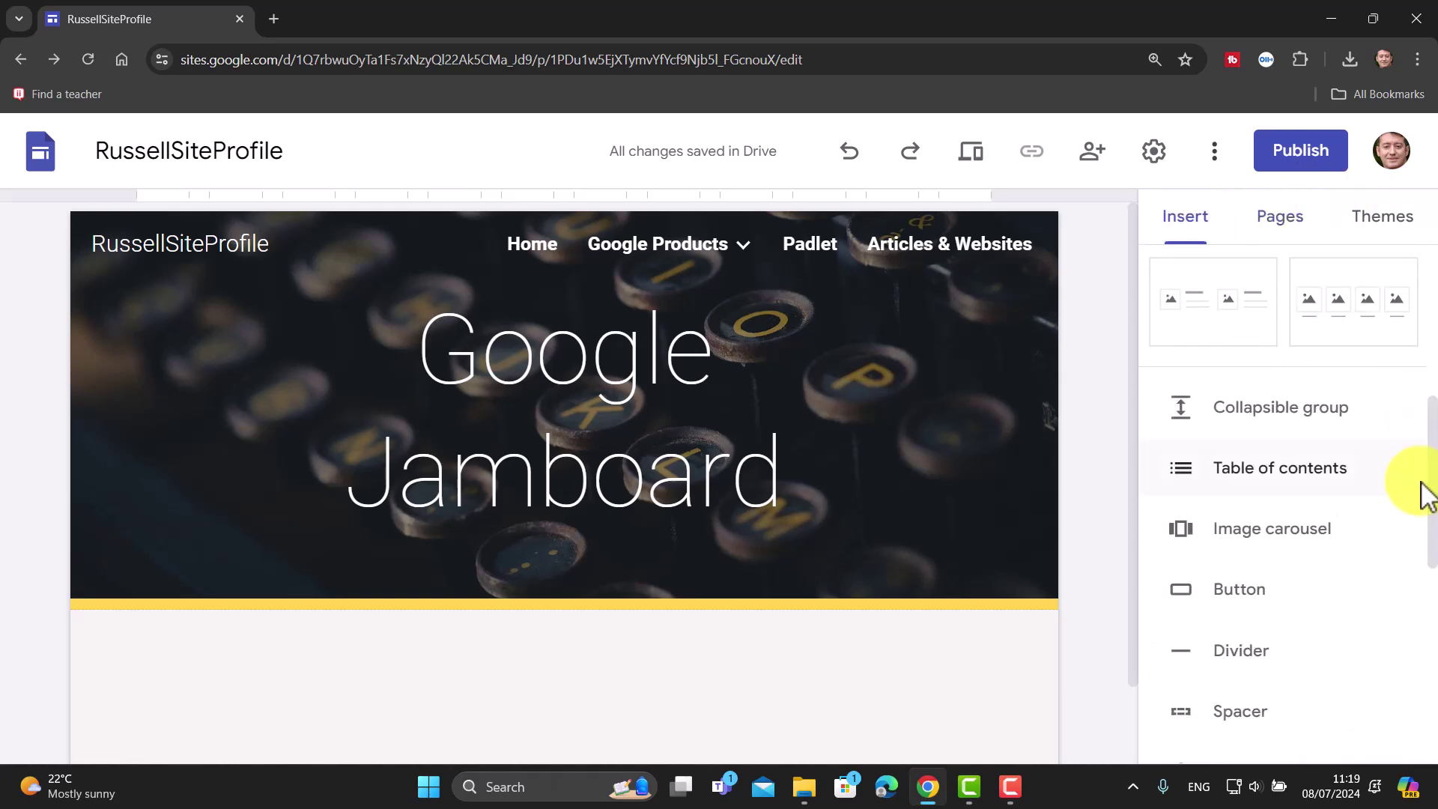
click(1284, 410)
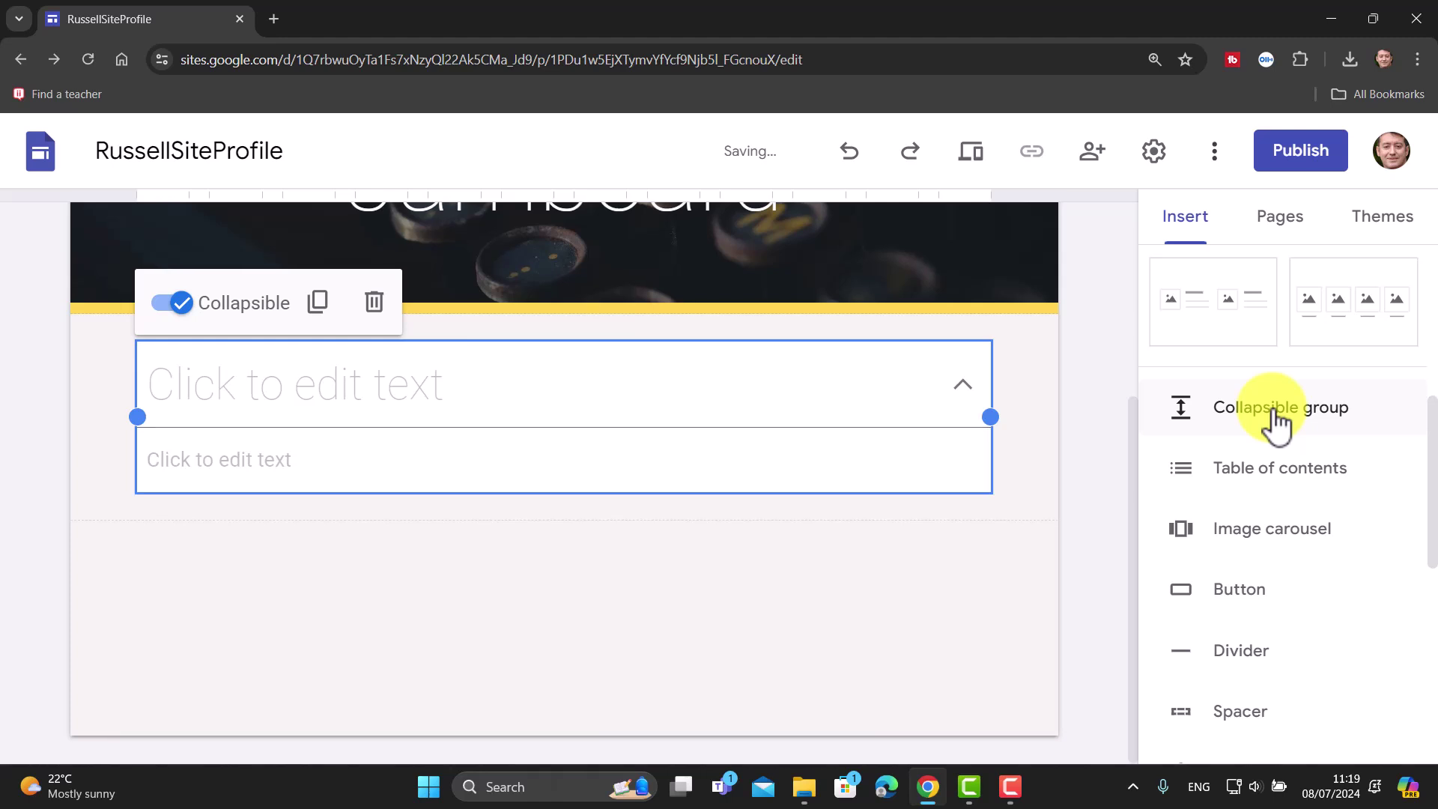
click(192, 396)
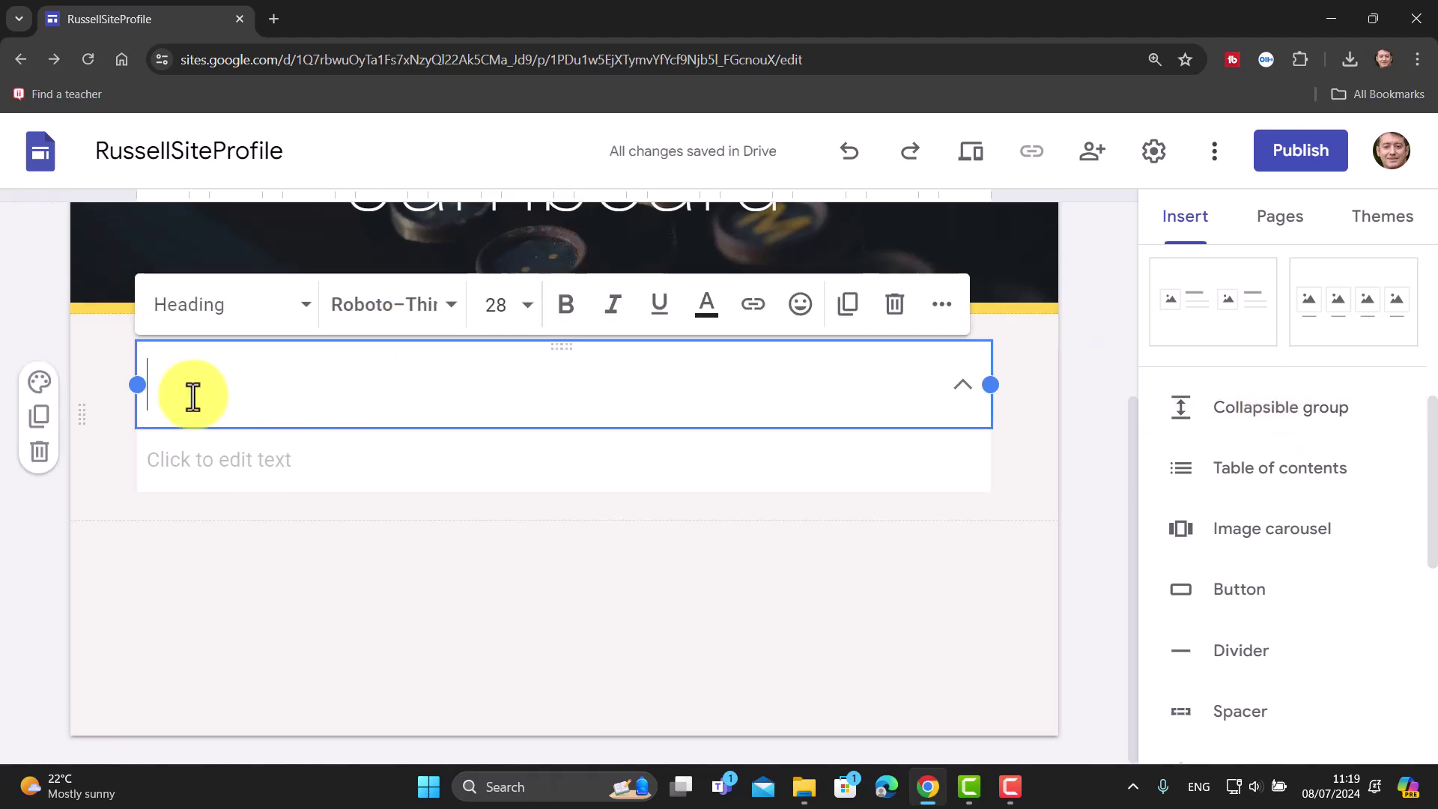
click(181, 459)
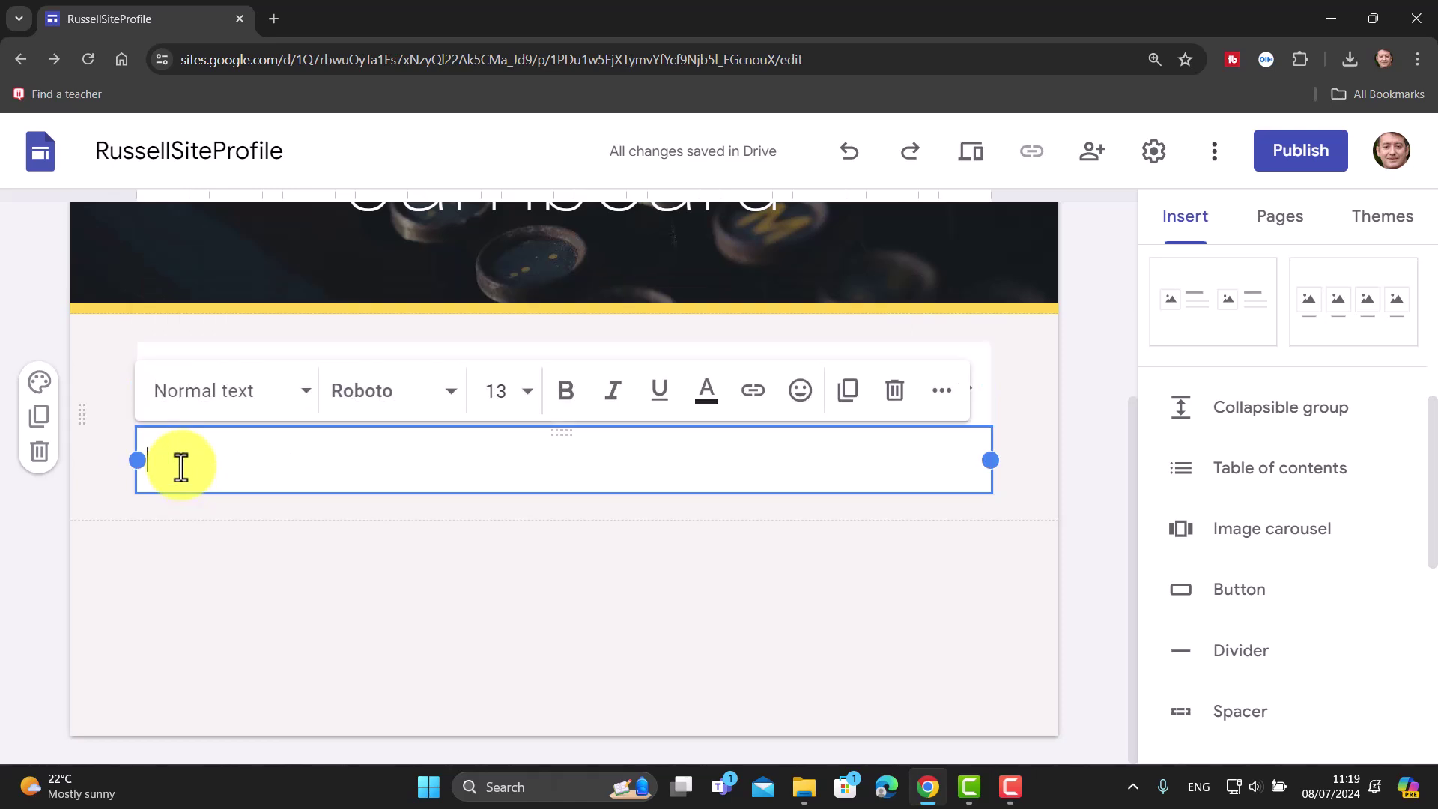
click(90, 353)
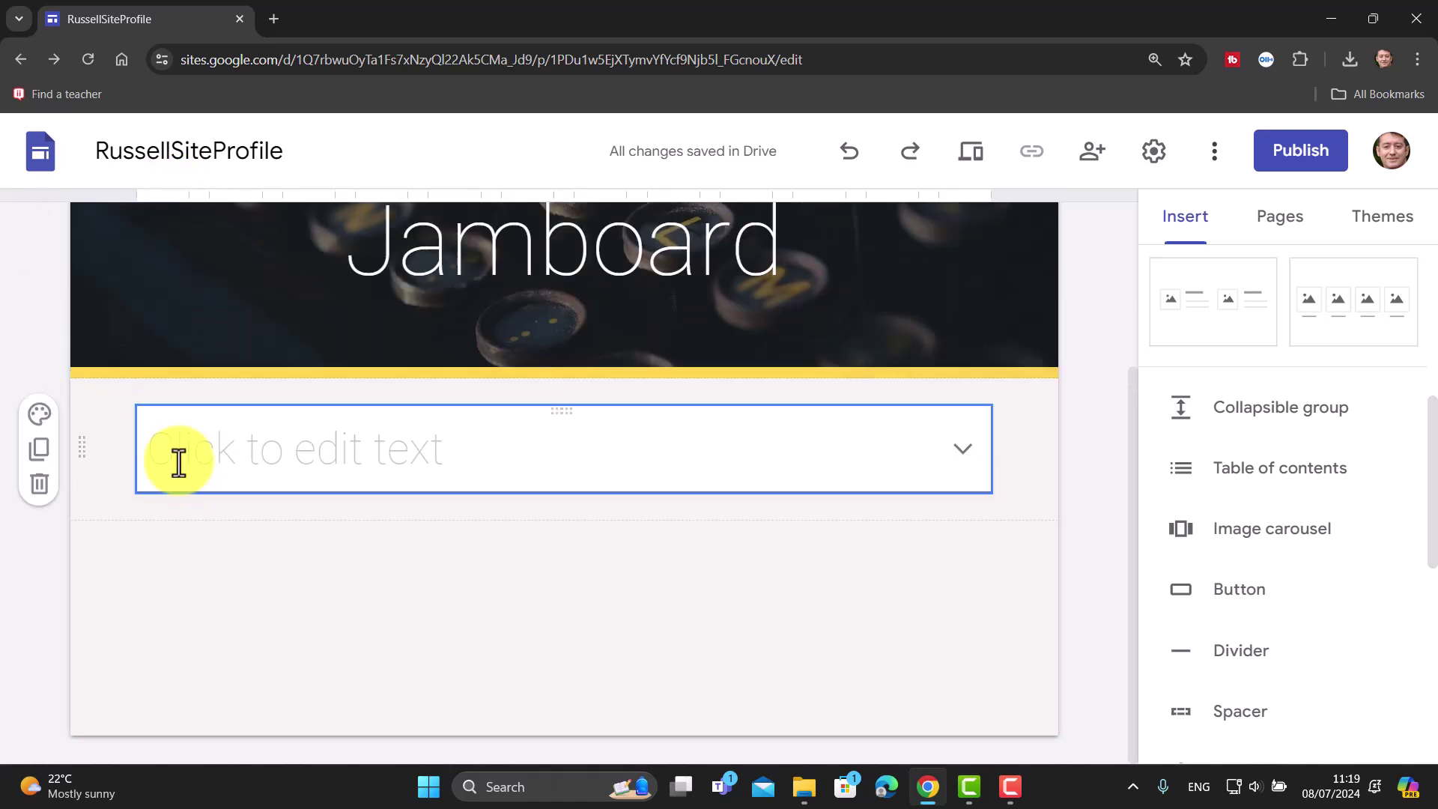
- Enter "All about Google Jamboard" as the heading of the collapsible group
click(241, 450)
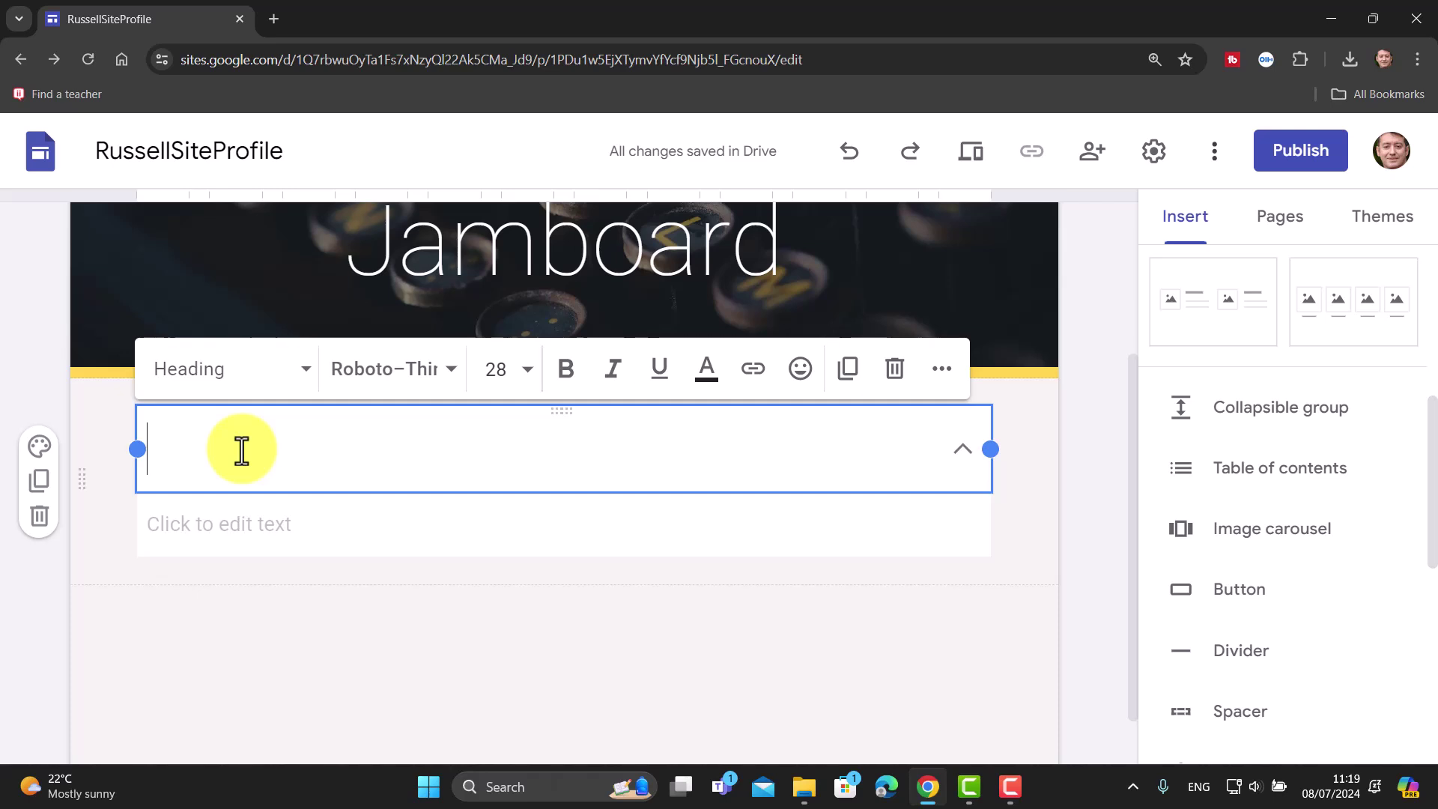
text(All ab)
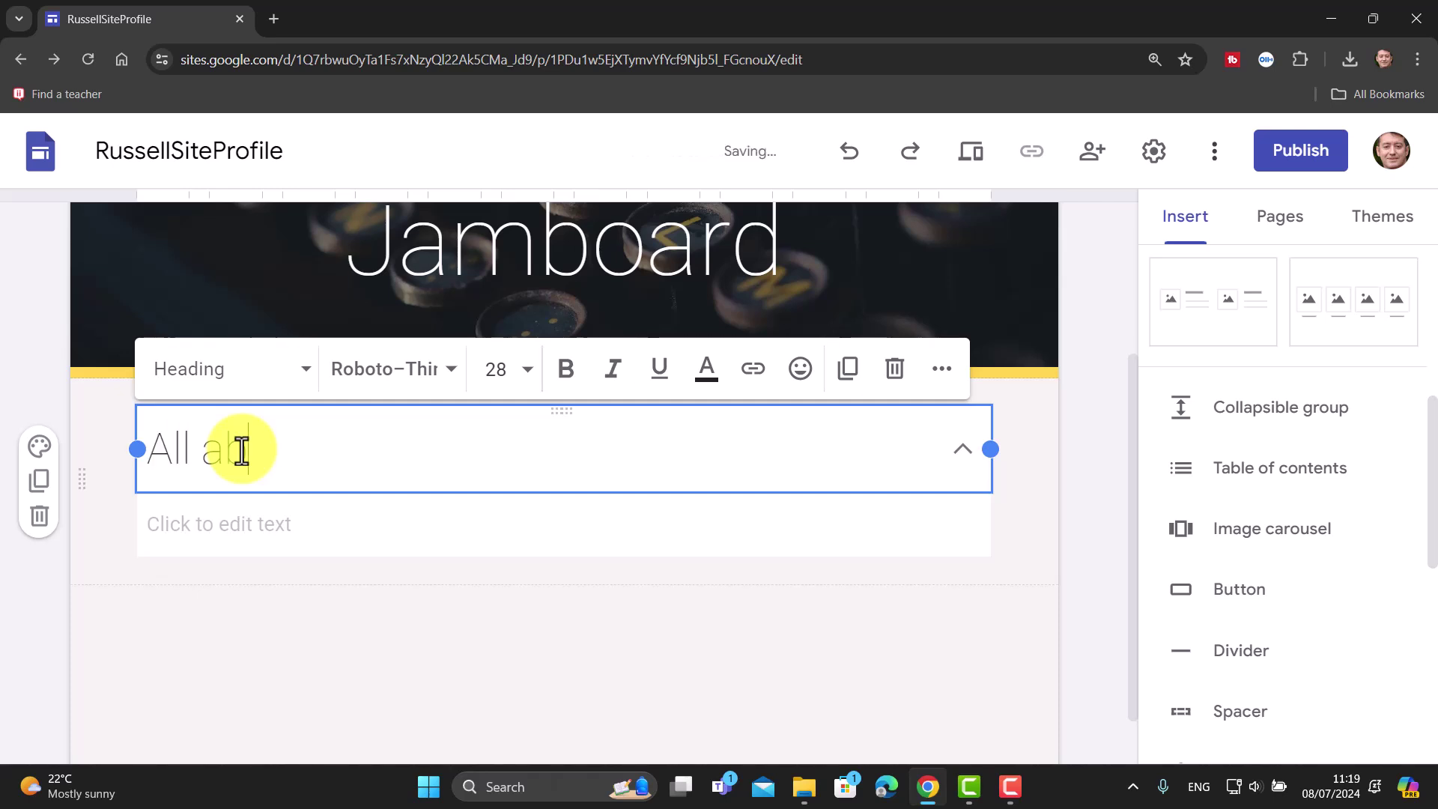
text(out Google )
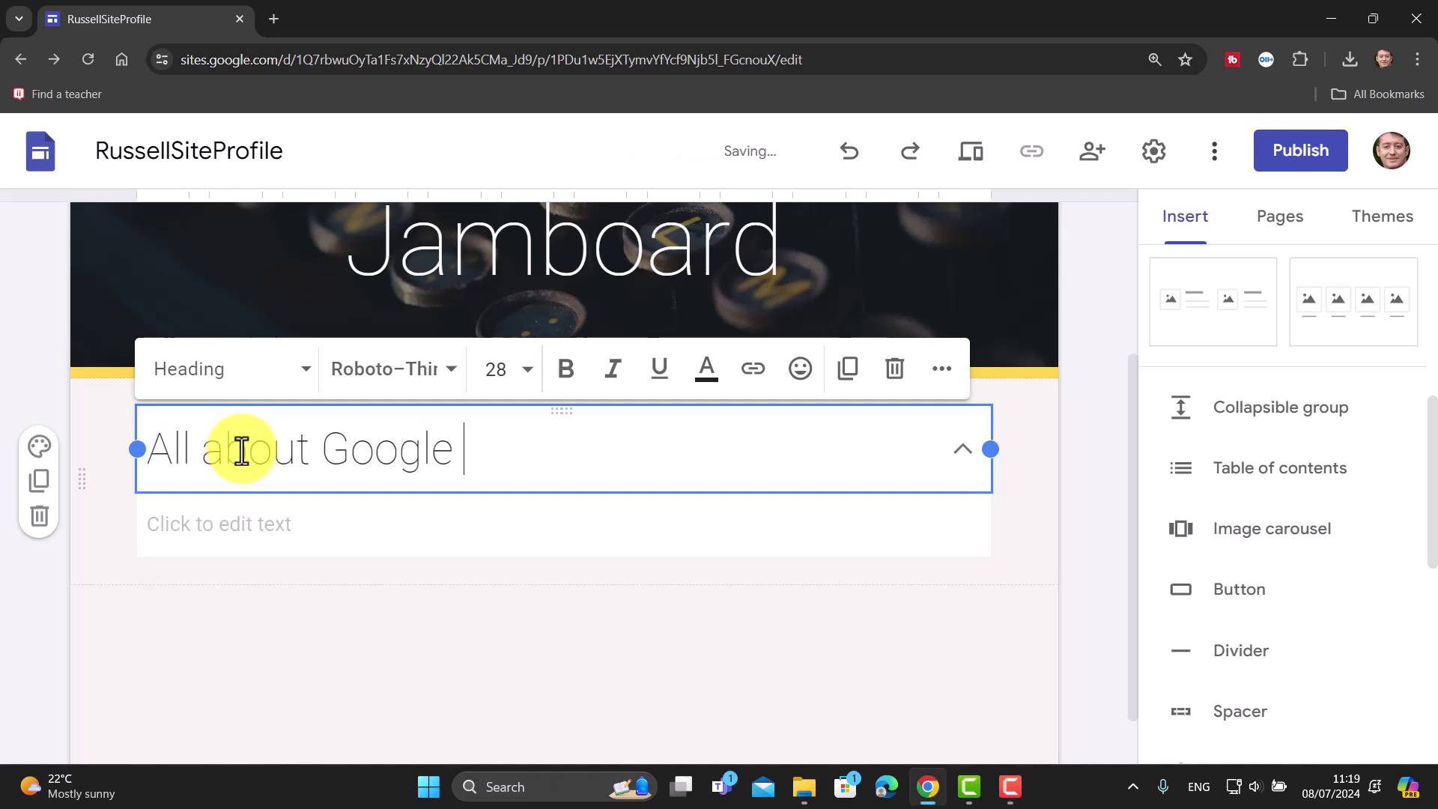
text(Jamboard)
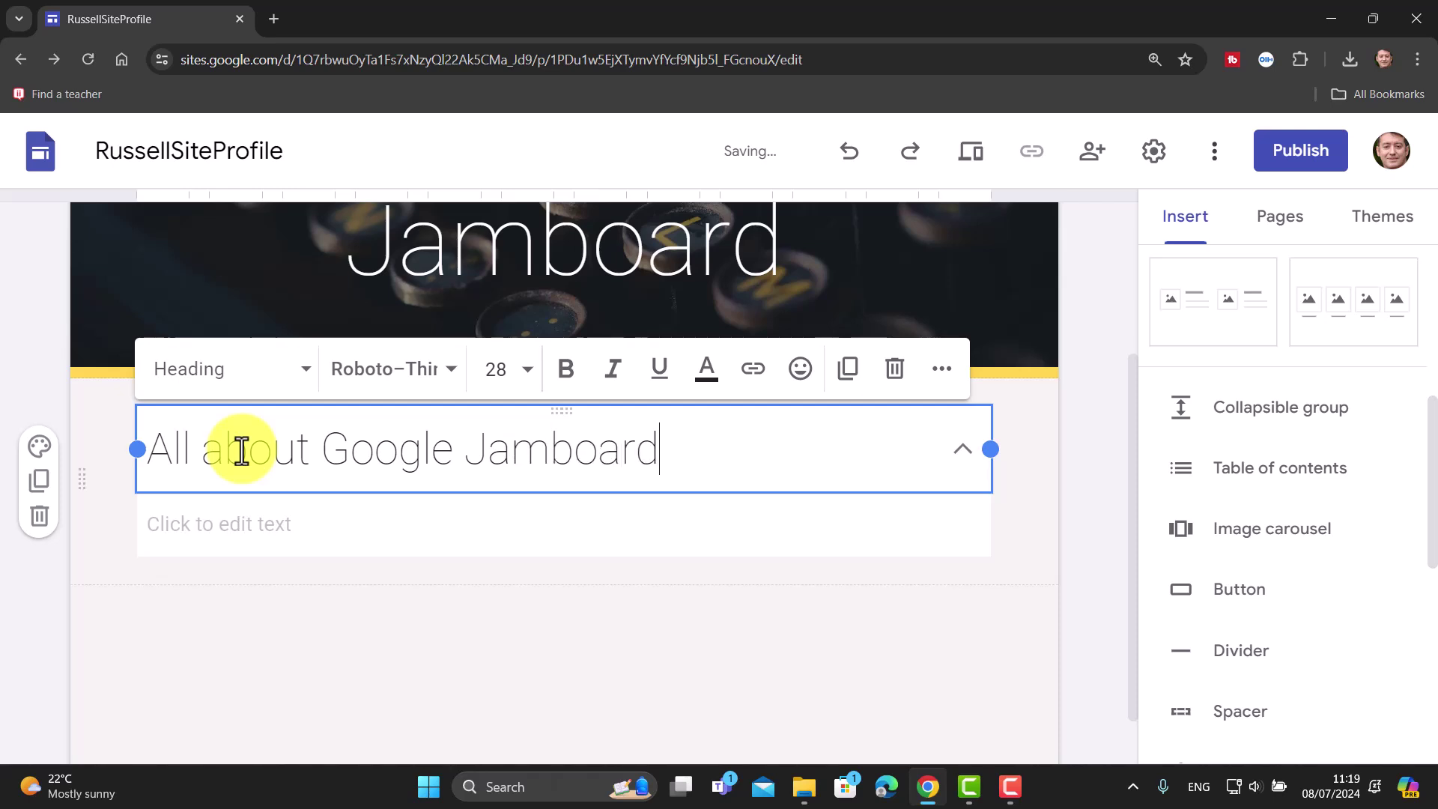
- Fill the collapsible group's body with the paragraph starting "A large project delivering on-line teacher training to teachers all over China"
click(215, 522)
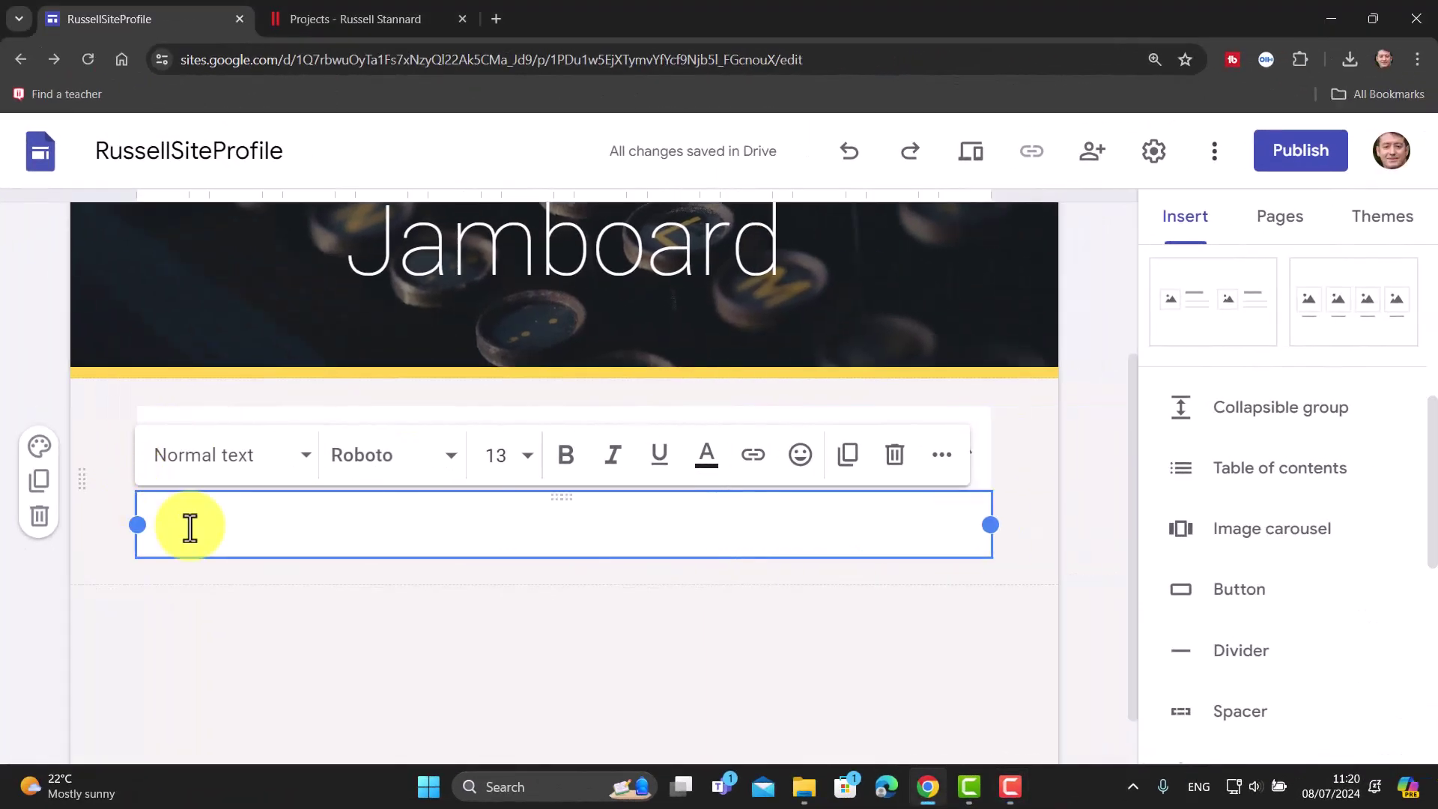
text(A large project delivering on-line teacher training to teachers all over China. The project was initiated by the Chinese Ministry of Education who contracted the support of the British Council. Russell had a pivotal role in choosing the service providers, providing training to the core teacher trainers and advising on software and delivery technologies. It included several visits to China.)
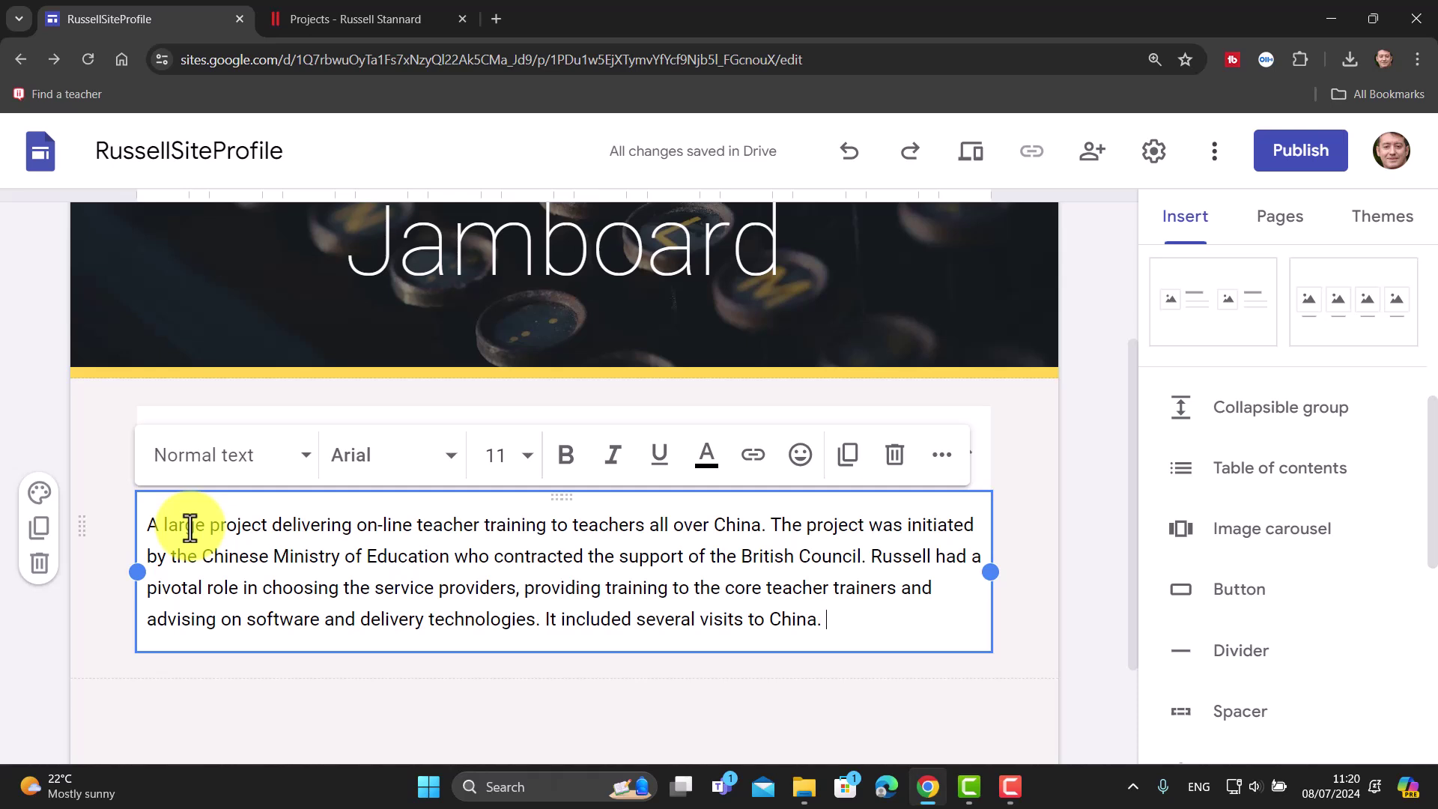
click(212, 743)
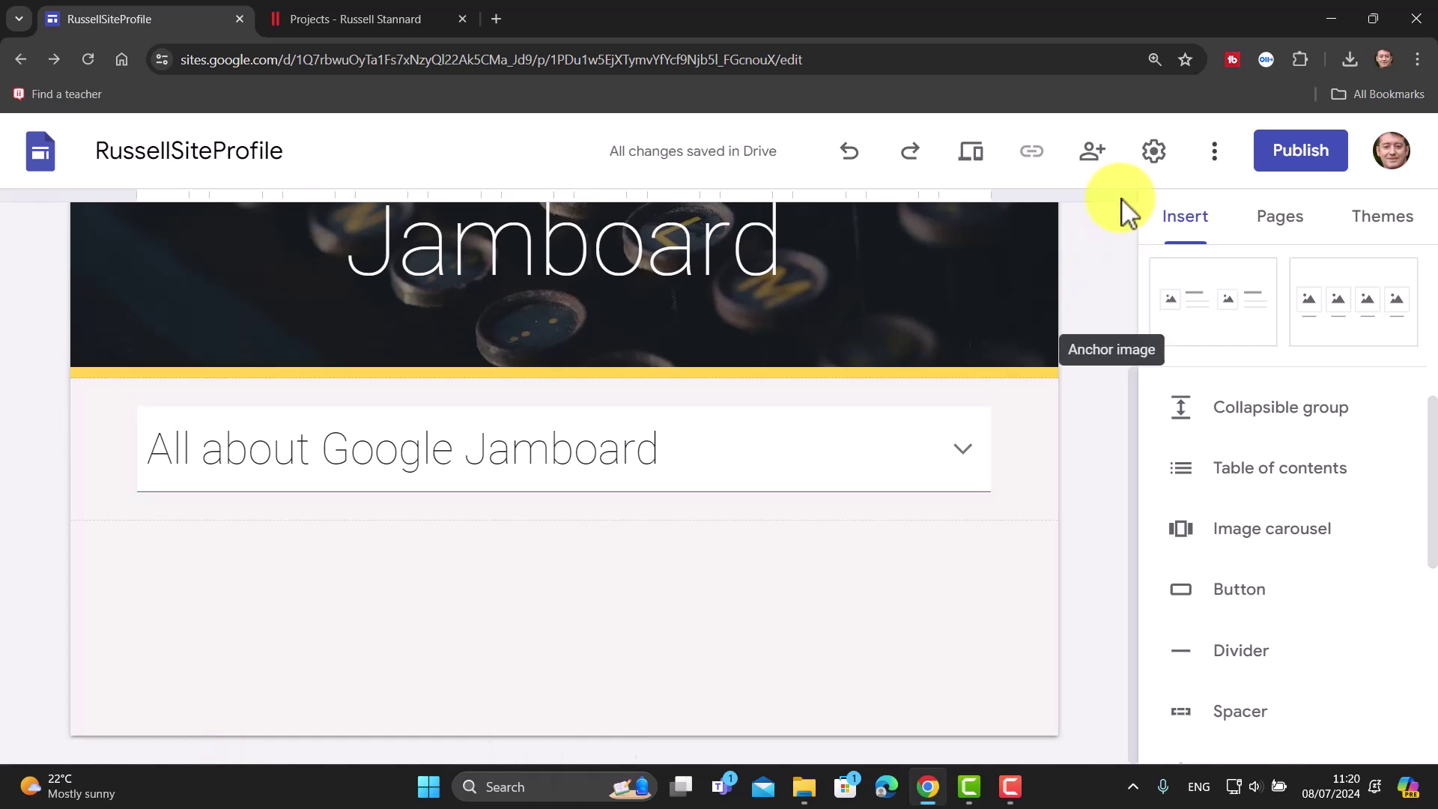
- Preview the Google Jamboard page, expand and collapse the "All about Google Jamboard" group, and return to editing
click(974, 154)
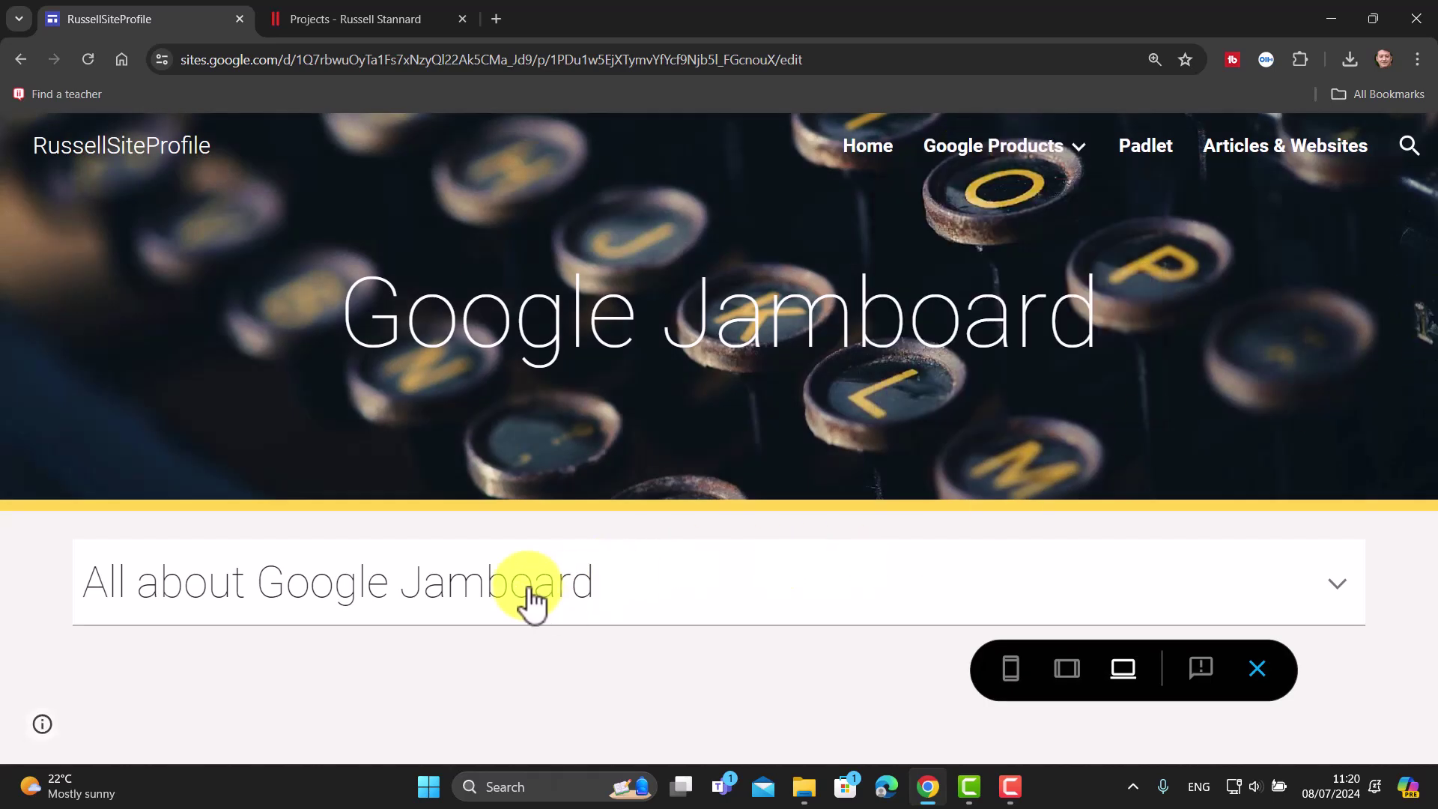
click(420, 594)
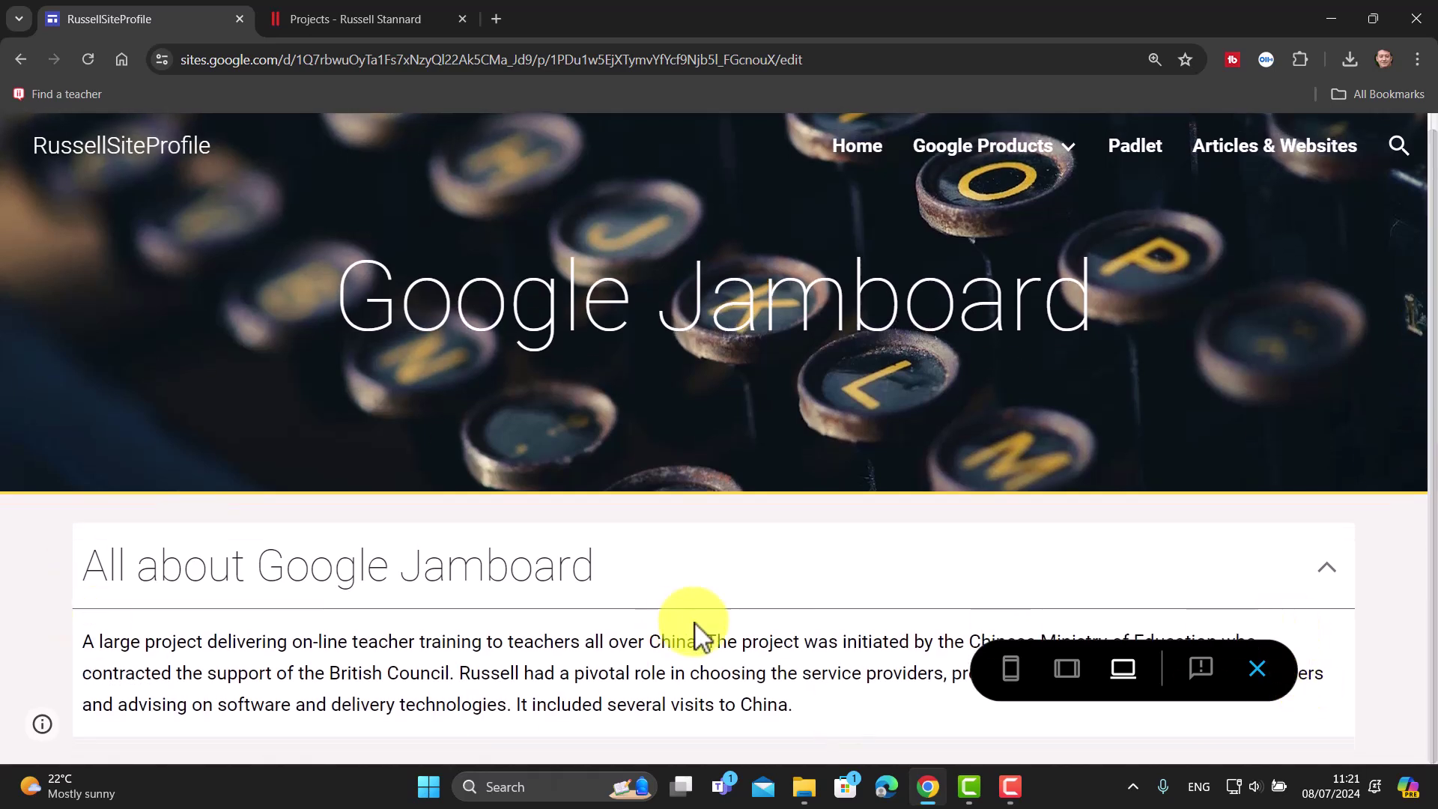
click(1337, 577)
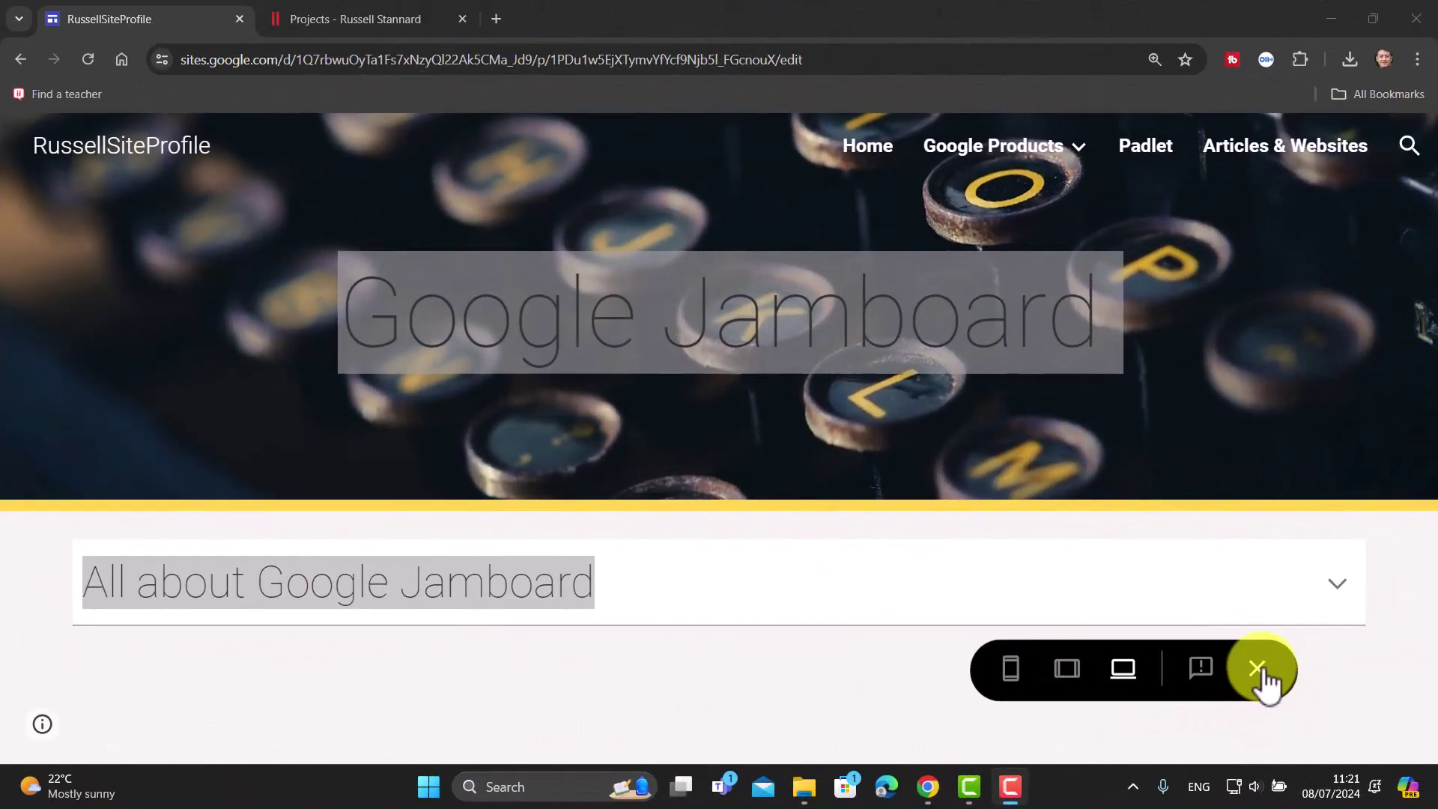
click(1266, 678)
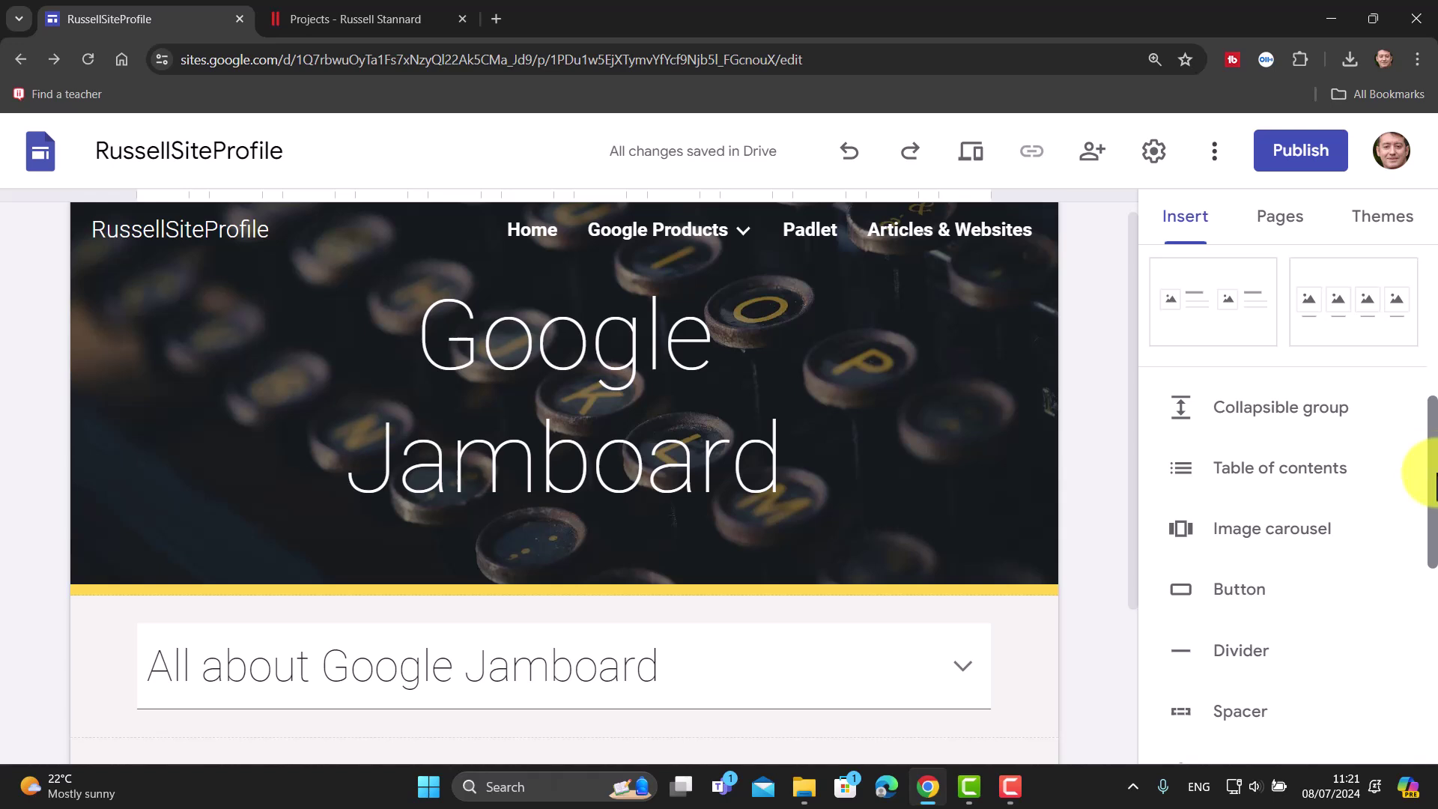
- Insert a second collapsible group below the "All about Google Jamboard" group and give it the heading "Projects"
scroll(1431, 517, down, 2)
drag(1137, 450, 1143, 562)
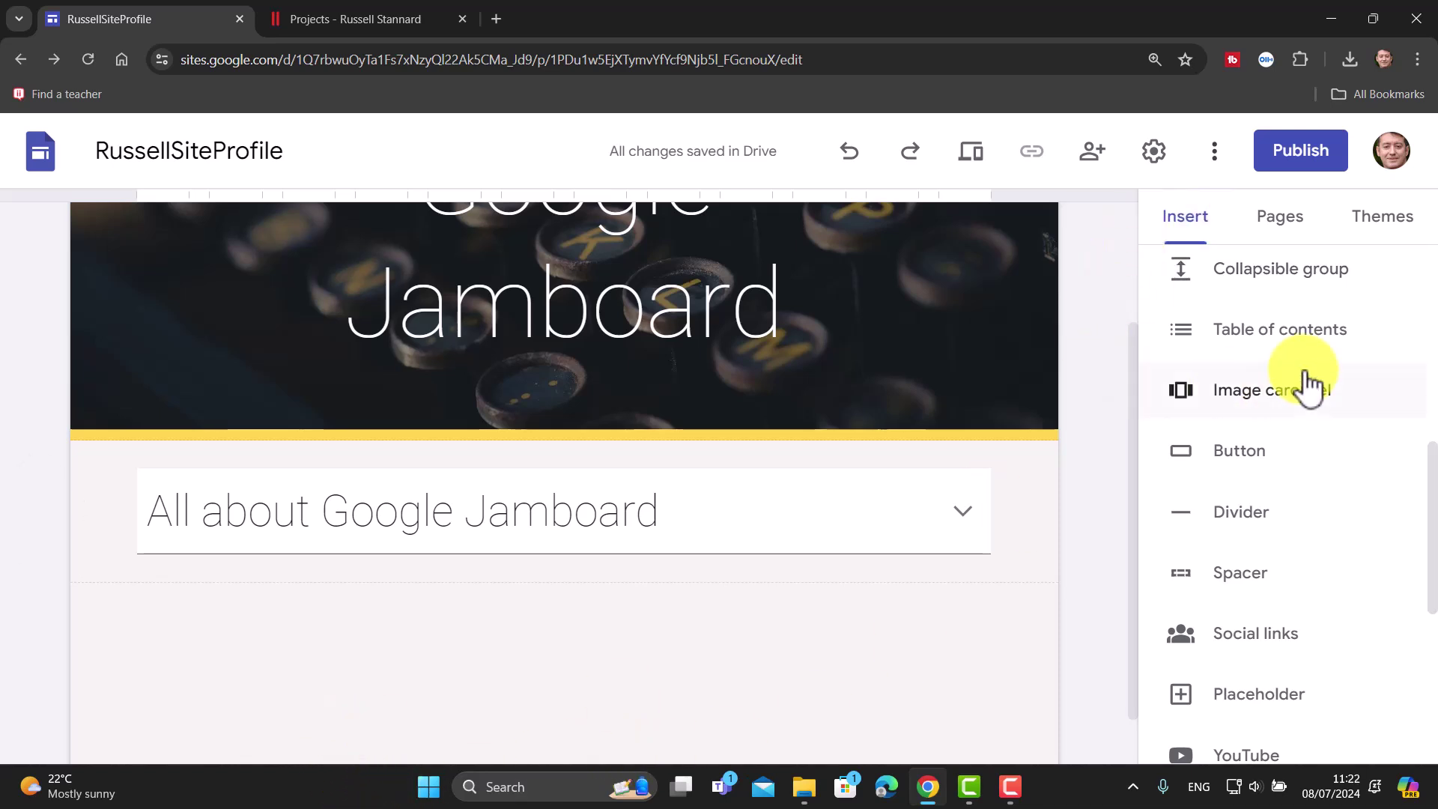
click(1227, 287)
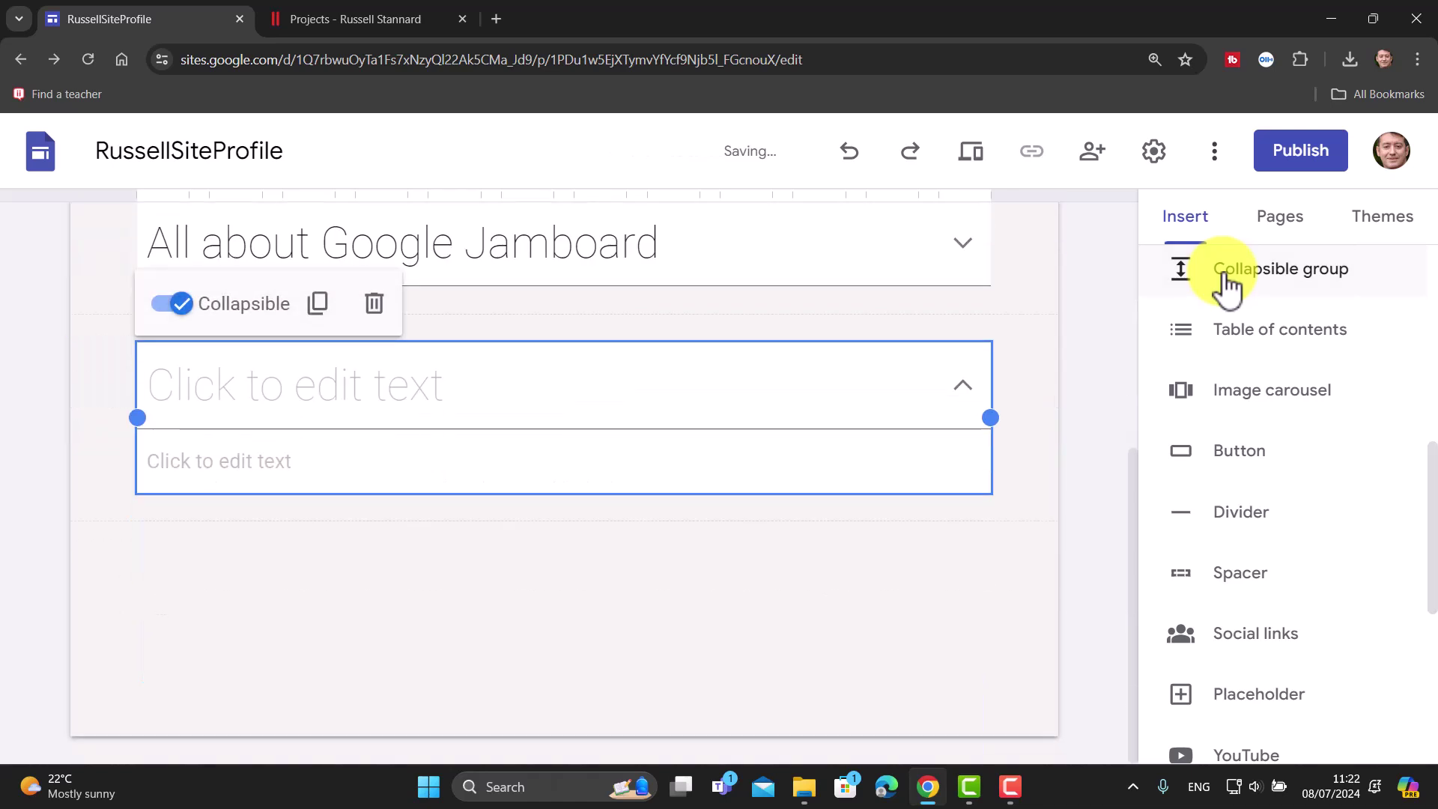
click(279, 390)
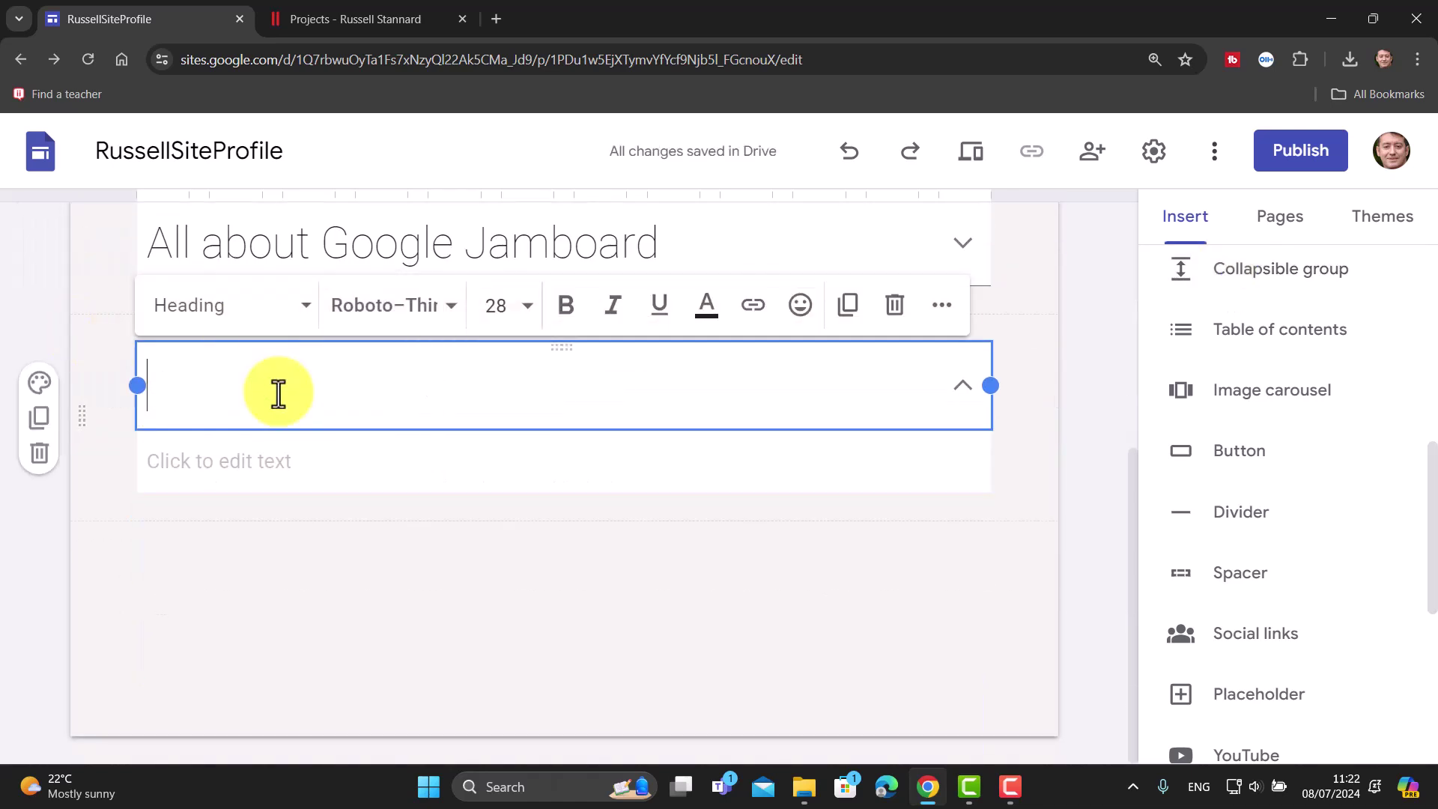
text(P)
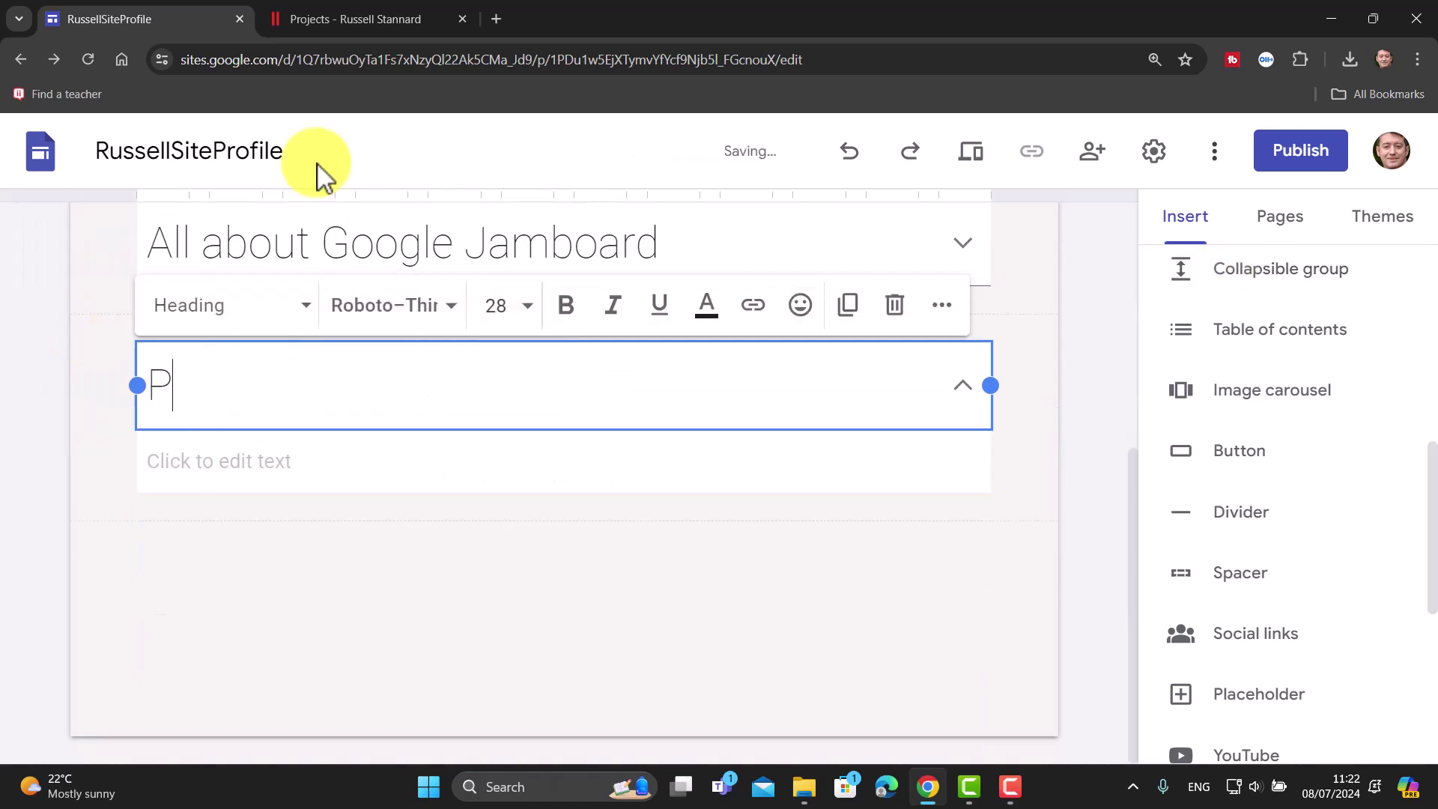
text(rojects)
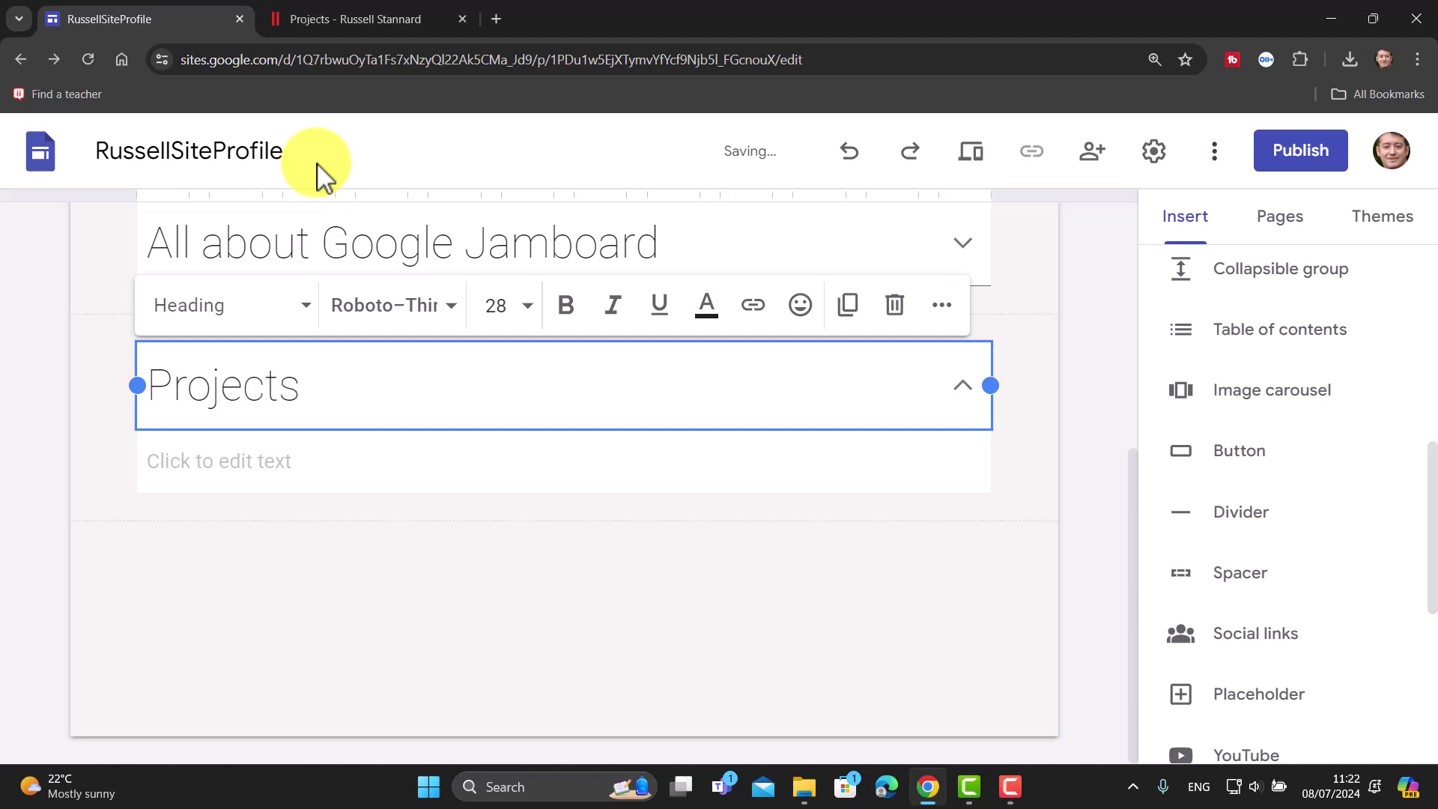
- Fill the Projects group's body with three copies of the paragraph starting "Over a period of 2 years the British Council provided additional support"
click(197, 463)
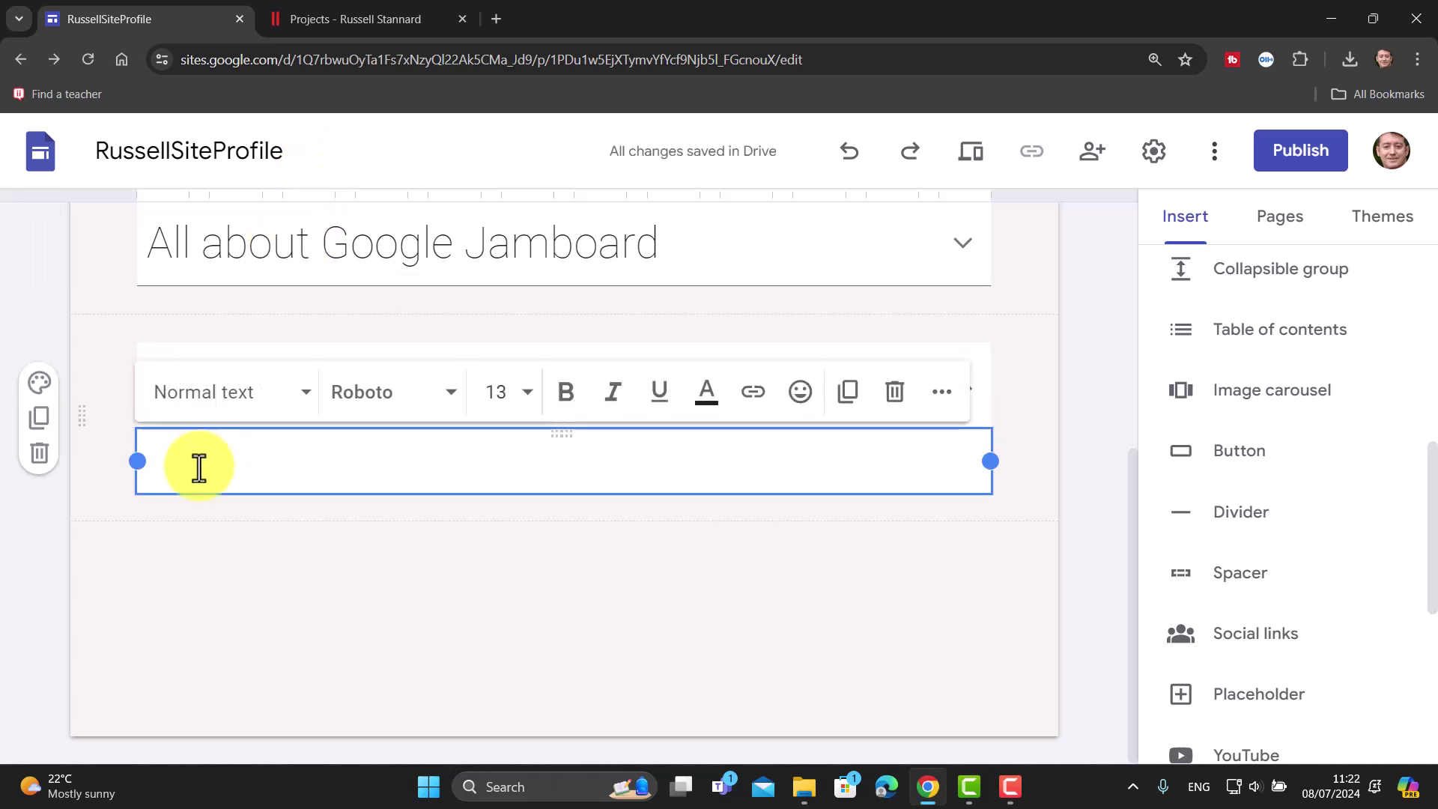
text(Over a period of 2 years the British Council provided additional support to their on-line learning project through Facebook.Working under the umbrella of the NILE organisation, Russell evaluated the impact of the course, travelling to Chile to meet the managers, students and teachers and conducting interviews and completing questionnaires. He then published a report submitted to the British Council in Chile that evaluated the impact of the course.)
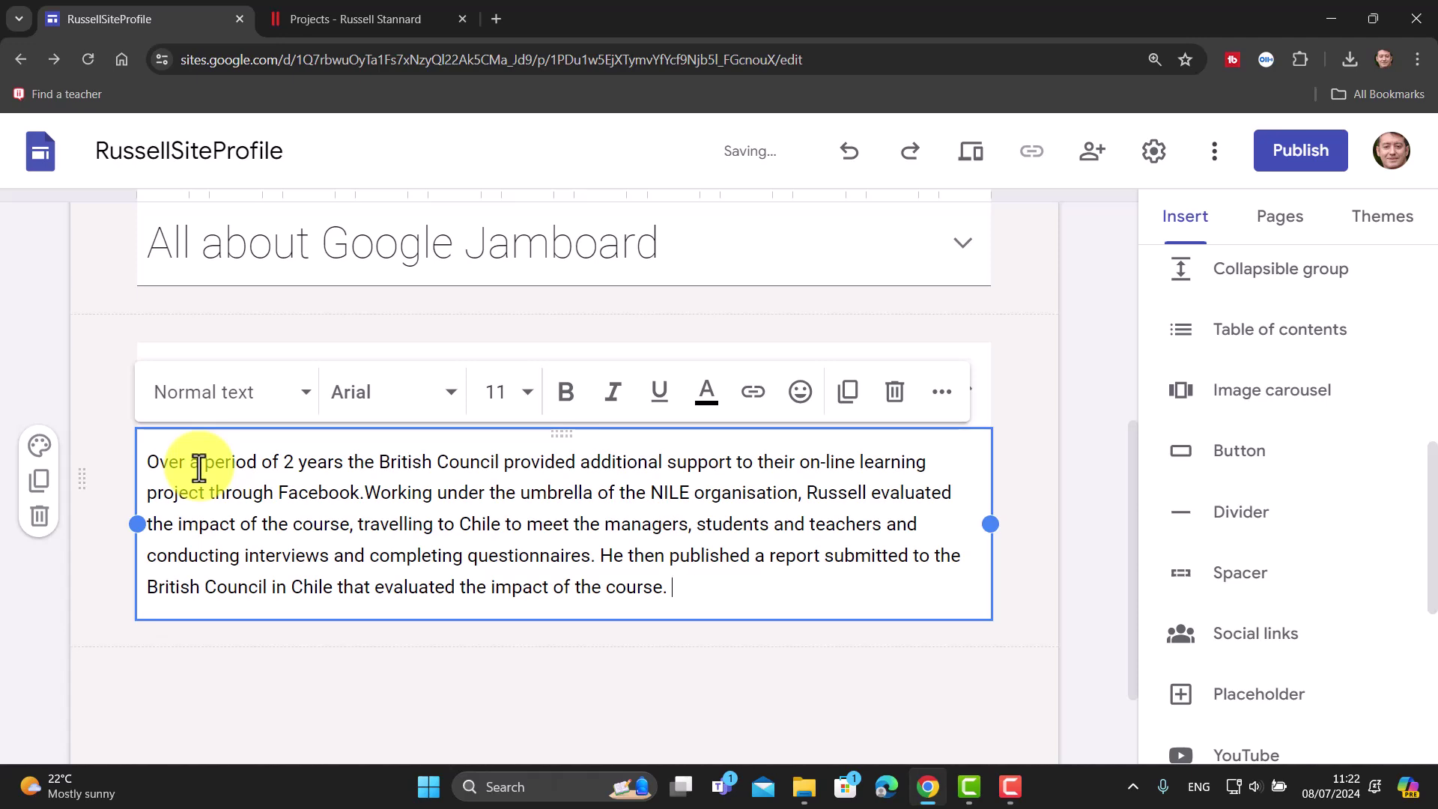
key(Return)
key(Return)
text(Over a period of 2 years the British Council provided additional support to their on-line learning project through Facebook.Working under the umbrella of the NILE organisation, Russell evaluated the impact of the course, travelling to Chile to meet the managers, students and teachers and conducting interviews and completing questionnaires. He then published a report submitted to the British Council in Chile that evaluated the impact of the course.)
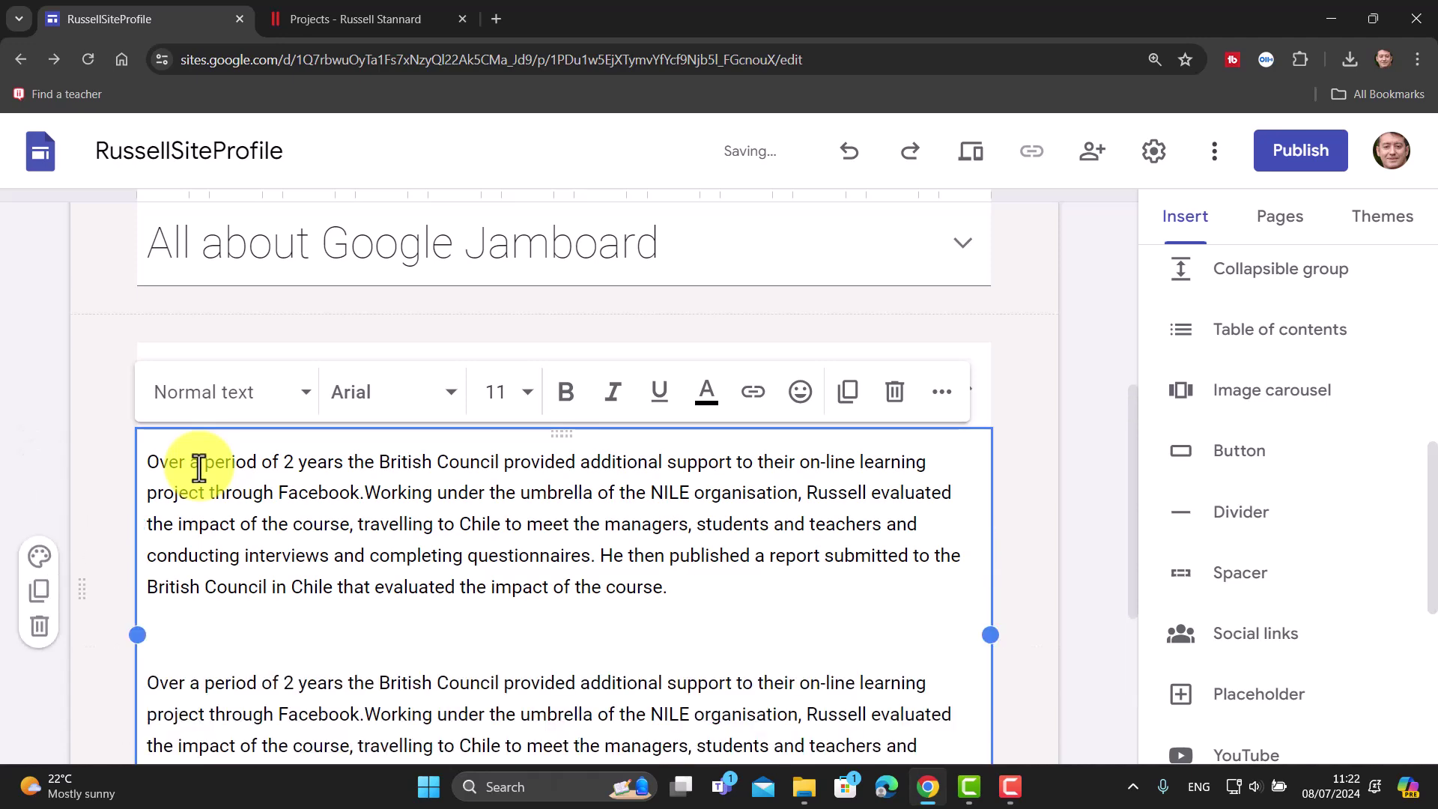
scroll(198, 469, down, 2)
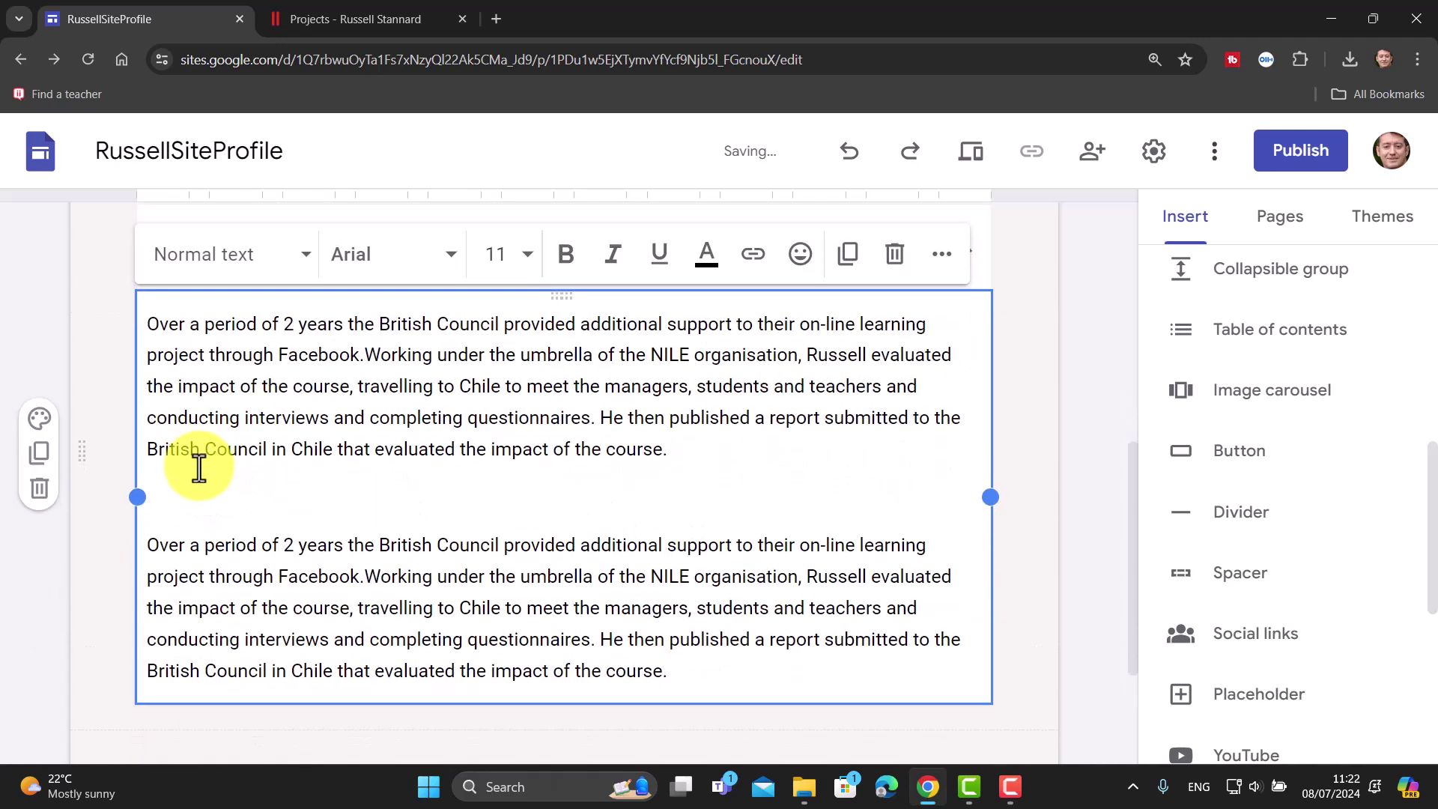
click(178, 494)
text(Over a period of 2 years the British Council provided additional support to their on-line learning project through Facebook.Working under the umbrella of the NILE organisation, Russell evaluated the impact of the course, travelling to Chile to meet the managers, students and teachers and conducting interviews and completing questionnaires. He then published a report submitted to the British Council in Chile that evaluated the impact of the course.)
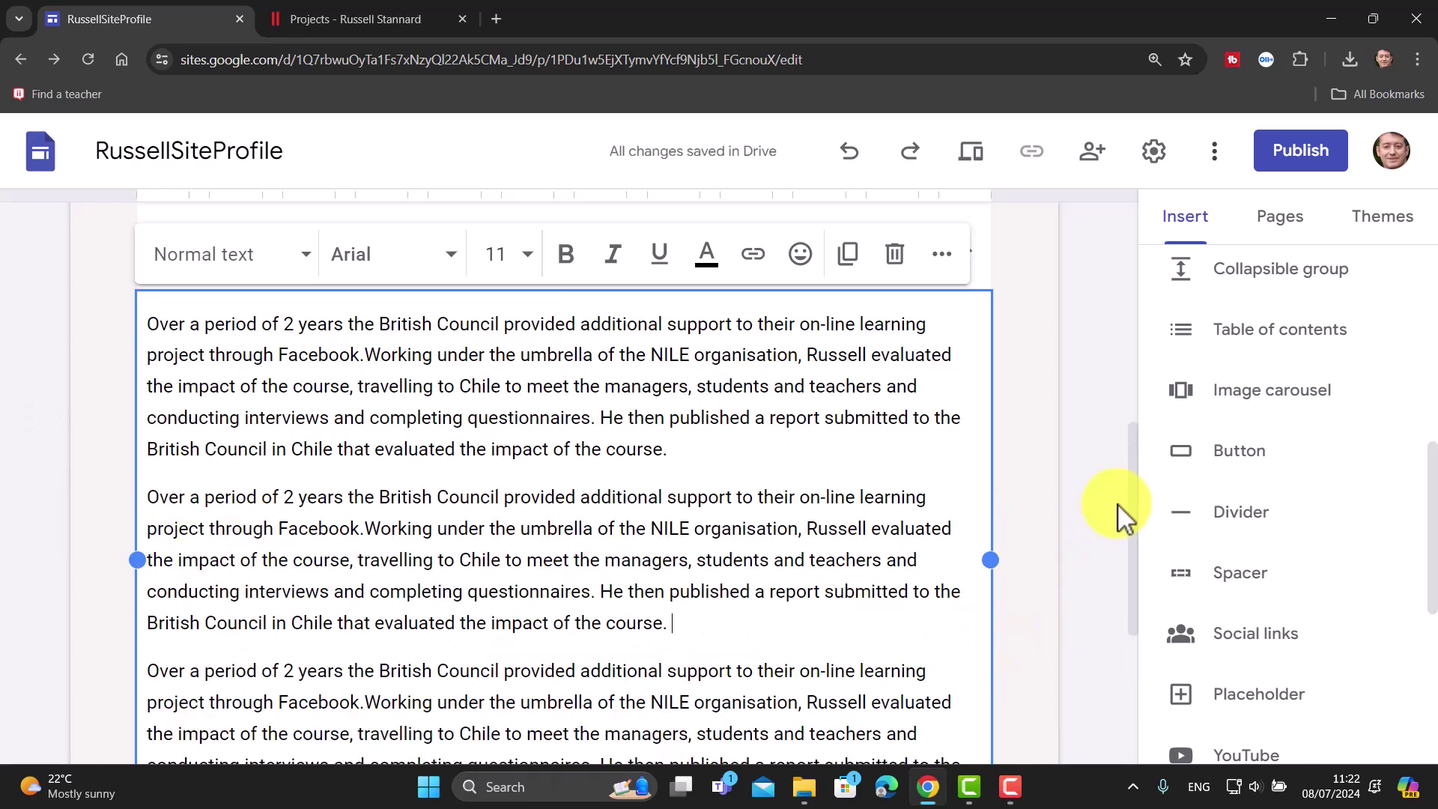
drag(1132, 520, 1104, 420)
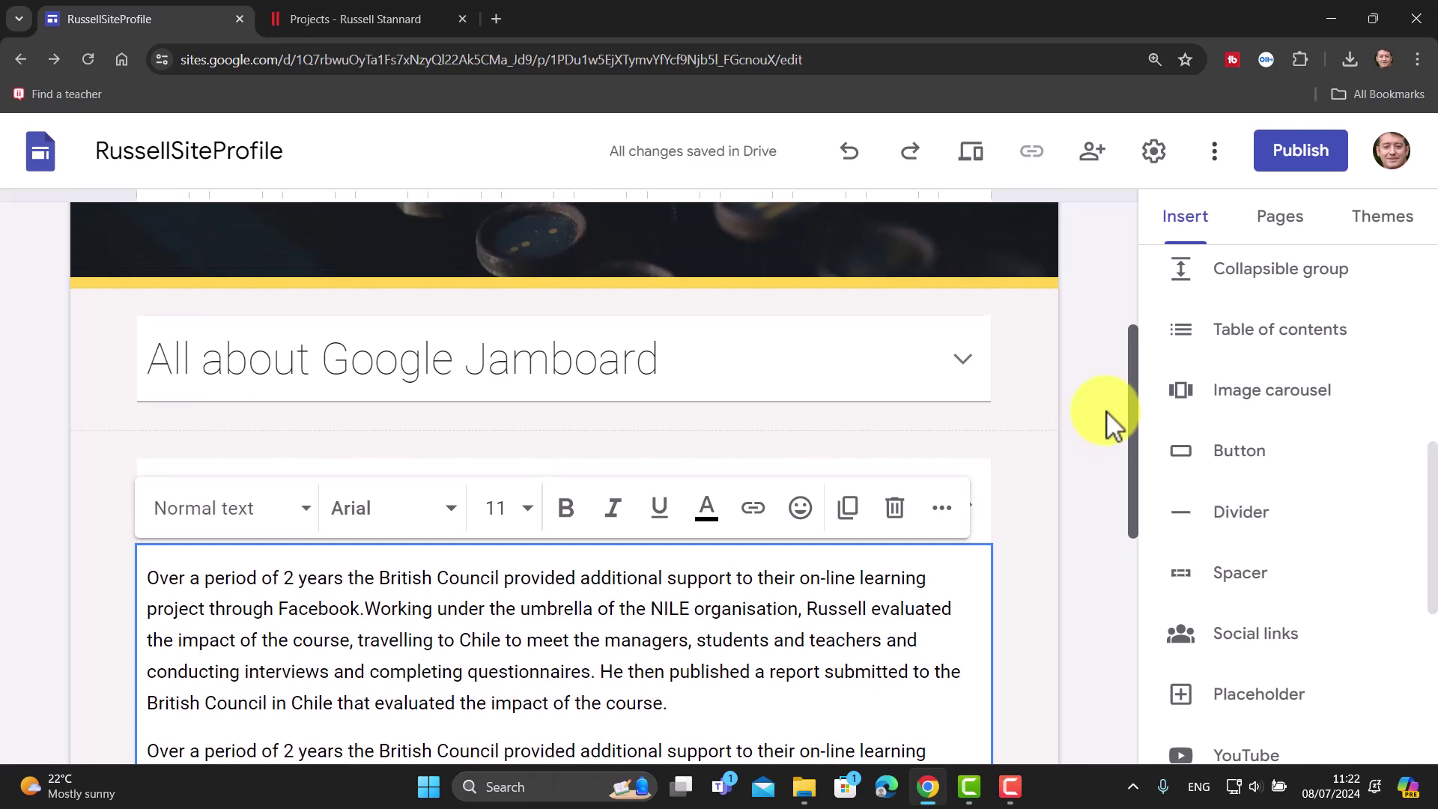
click(1089, 451)
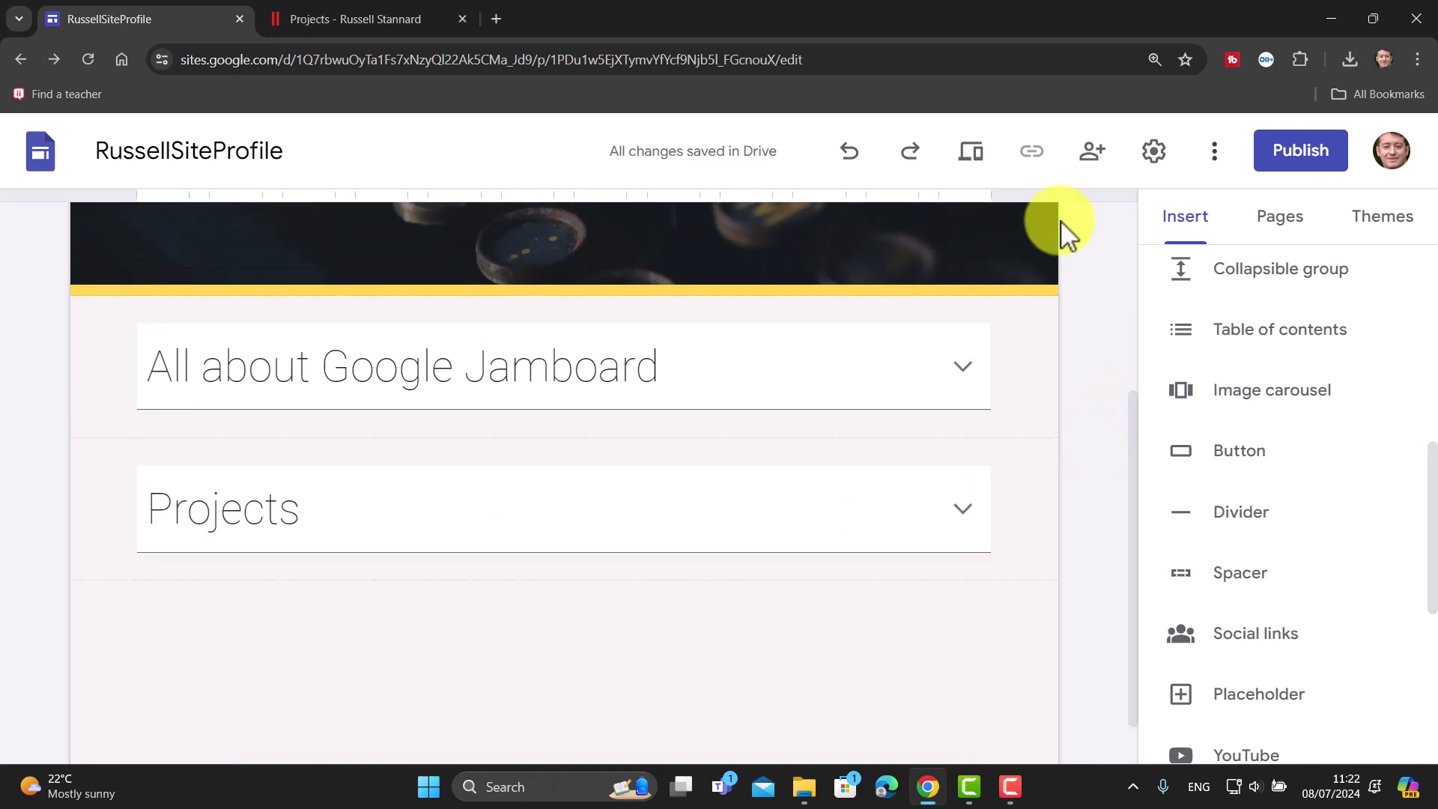
- Preview the Google Jamboard page and expand the Projects and "All about Google Jamboard" groups to check their content
click(971, 152)
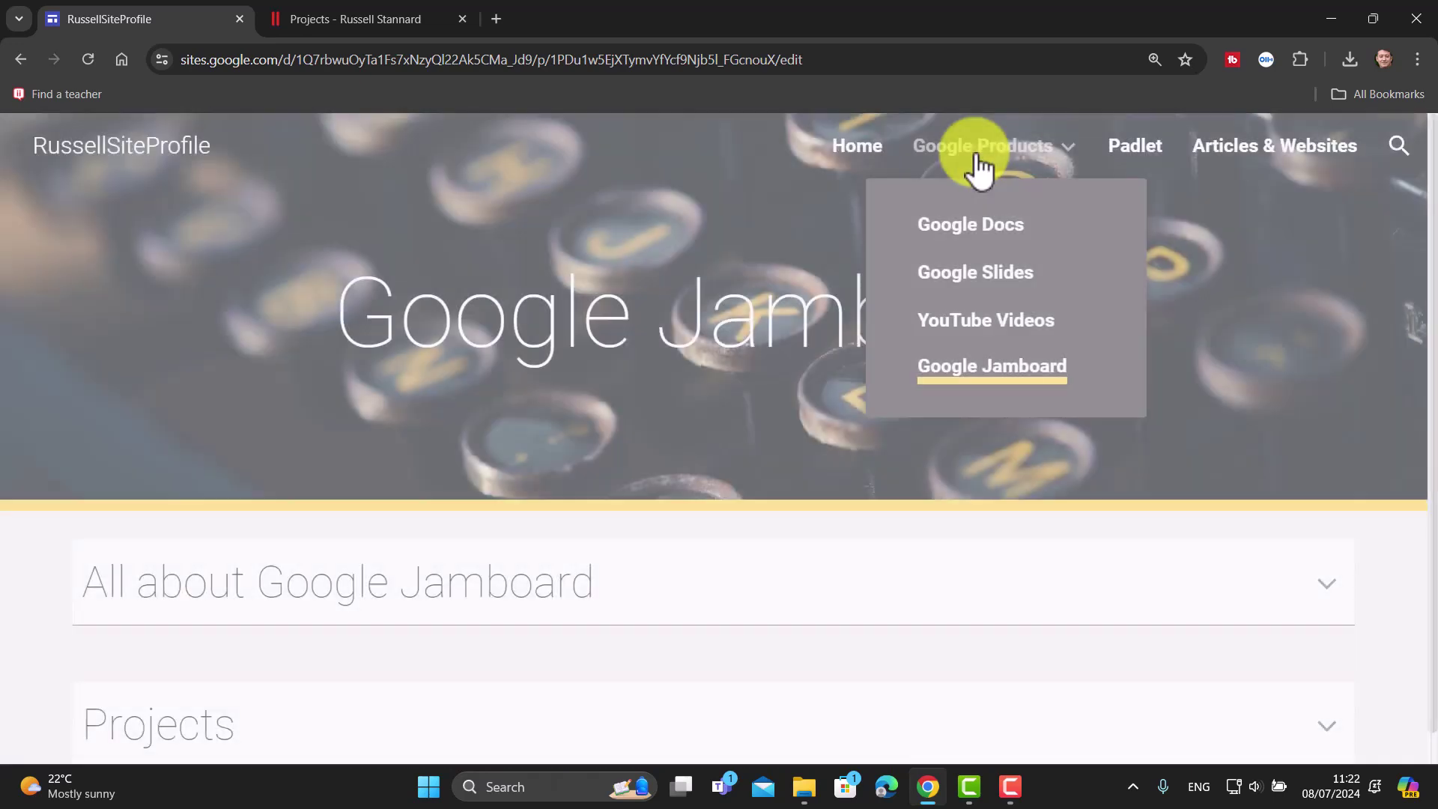
scroll(1431, 442, down, 1)
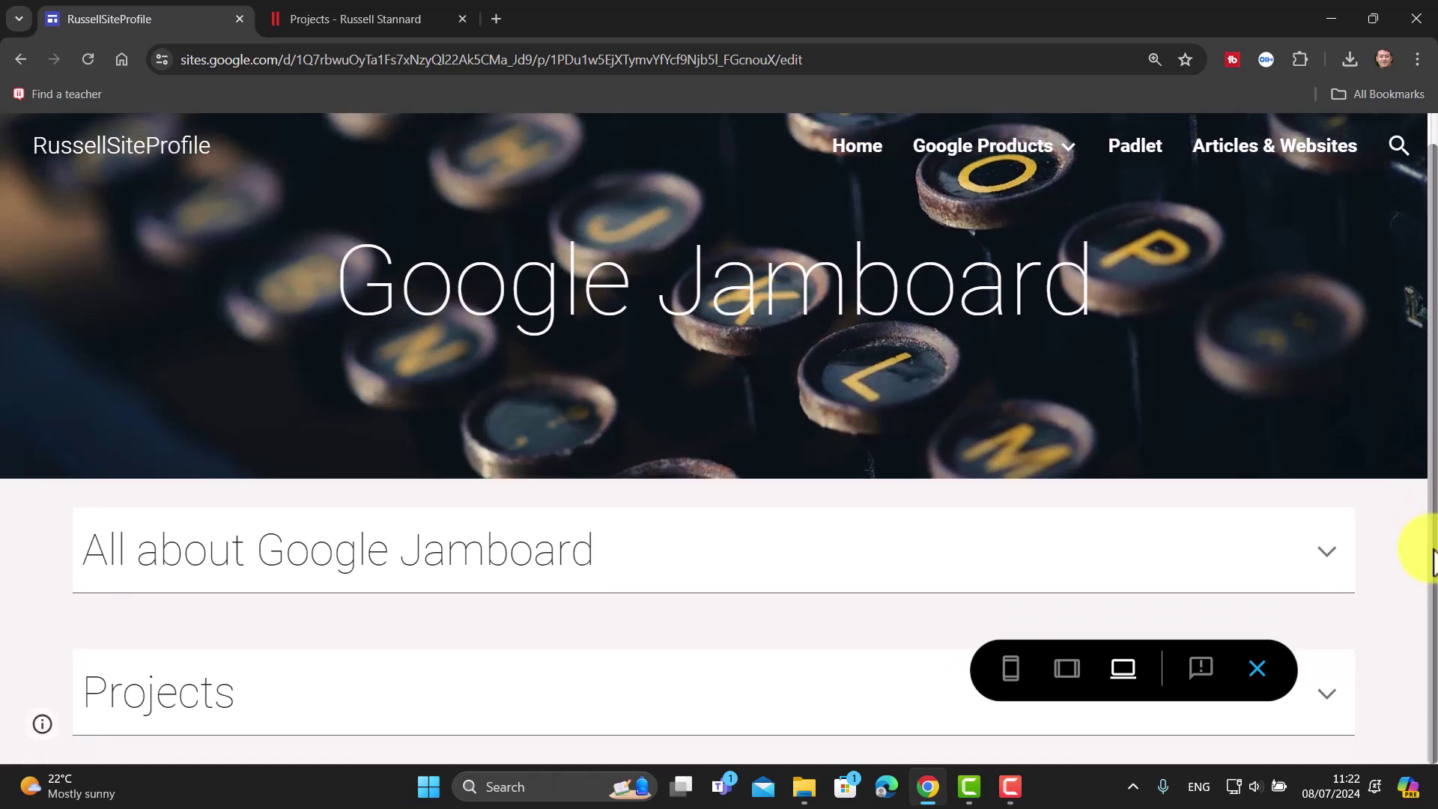
click(304, 738)
drag(1432, 314, 1426, 379)
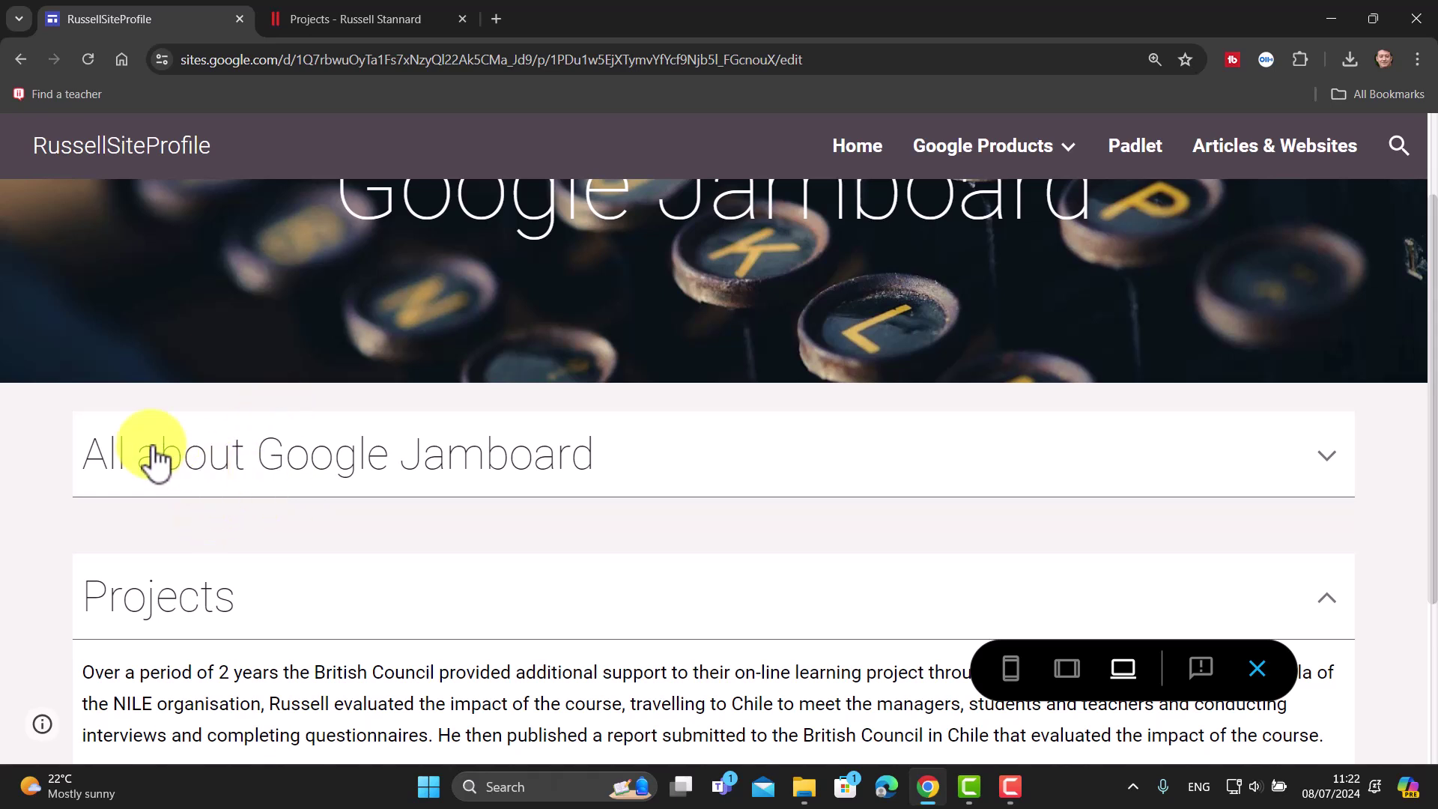
click(1325, 457)
click(1324, 459)
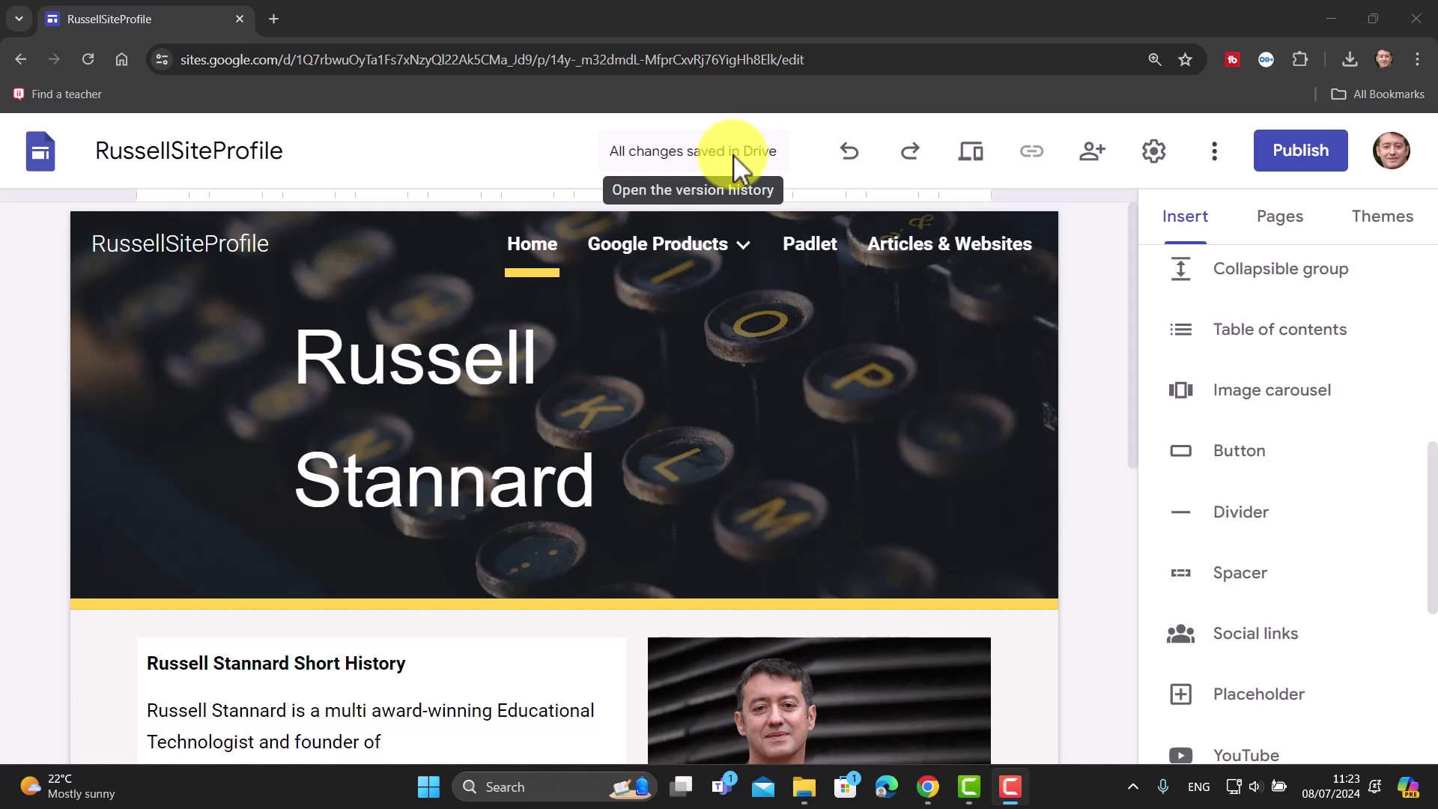
- Add a new subpage named "Gallery" under the Google Products section
click(1280, 225)
mouse_move(1282, 684)
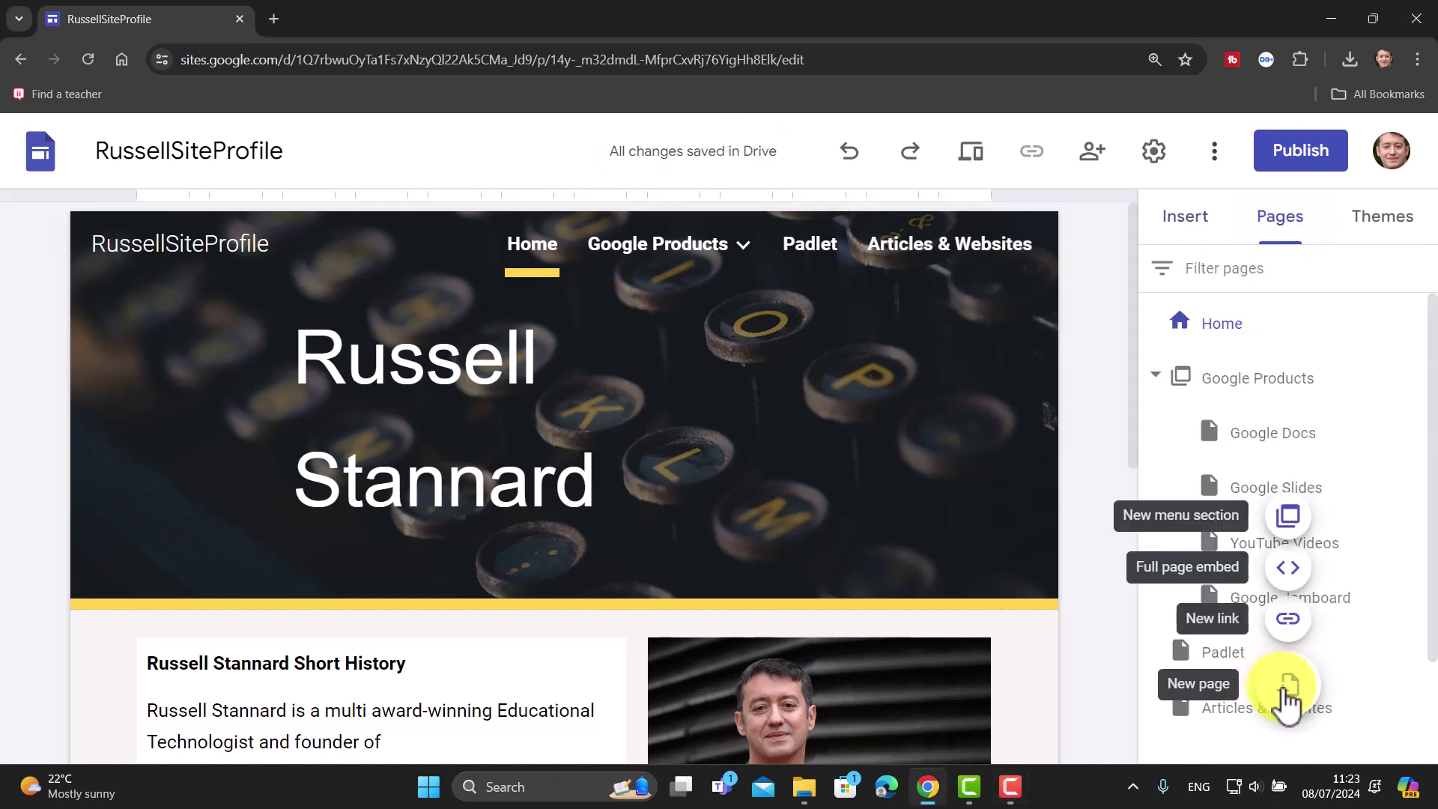
click(1289, 688)
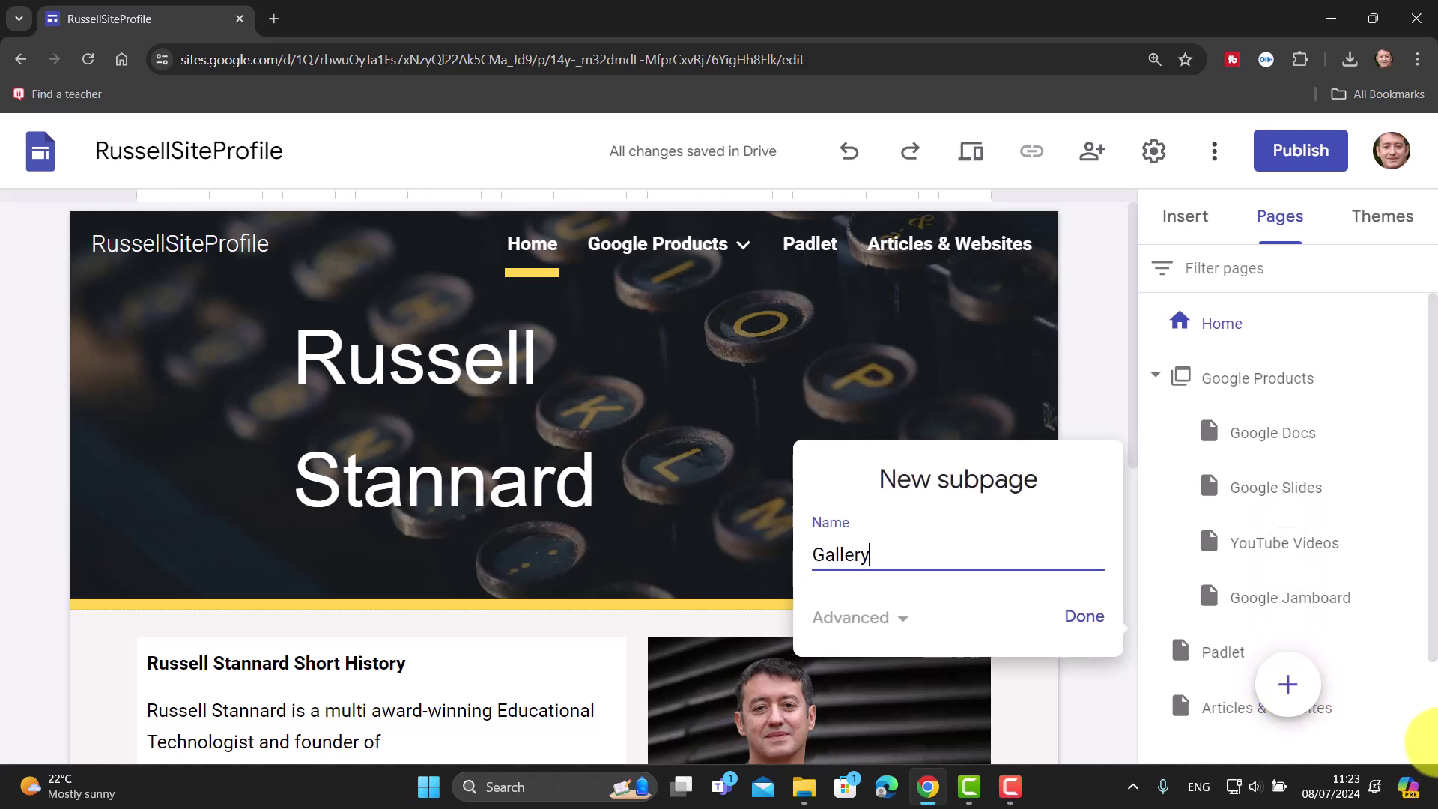
click(1084, 619)
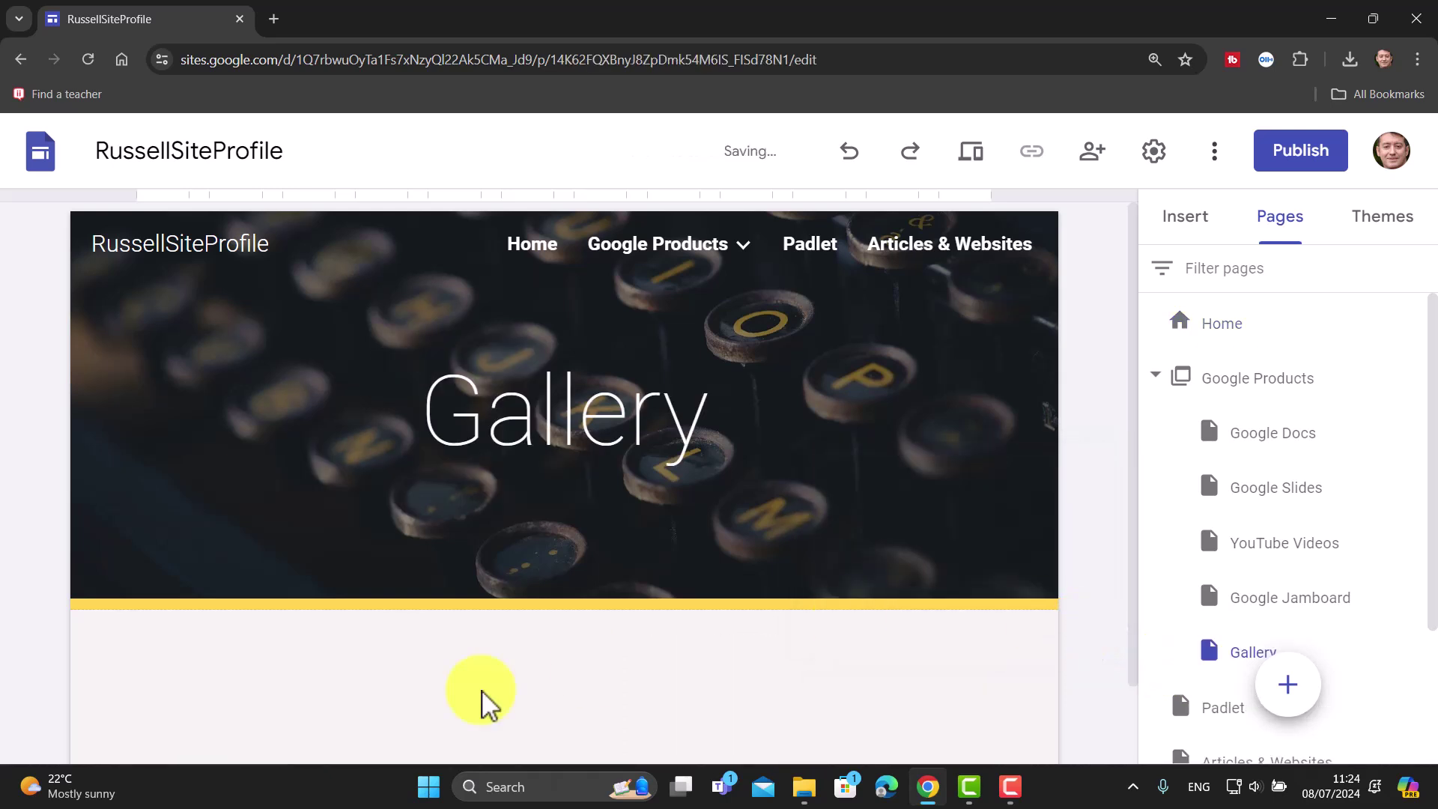
- Insert the content block with two side-by-side images and captions below the Gallery page's banner
click(1207, 235)
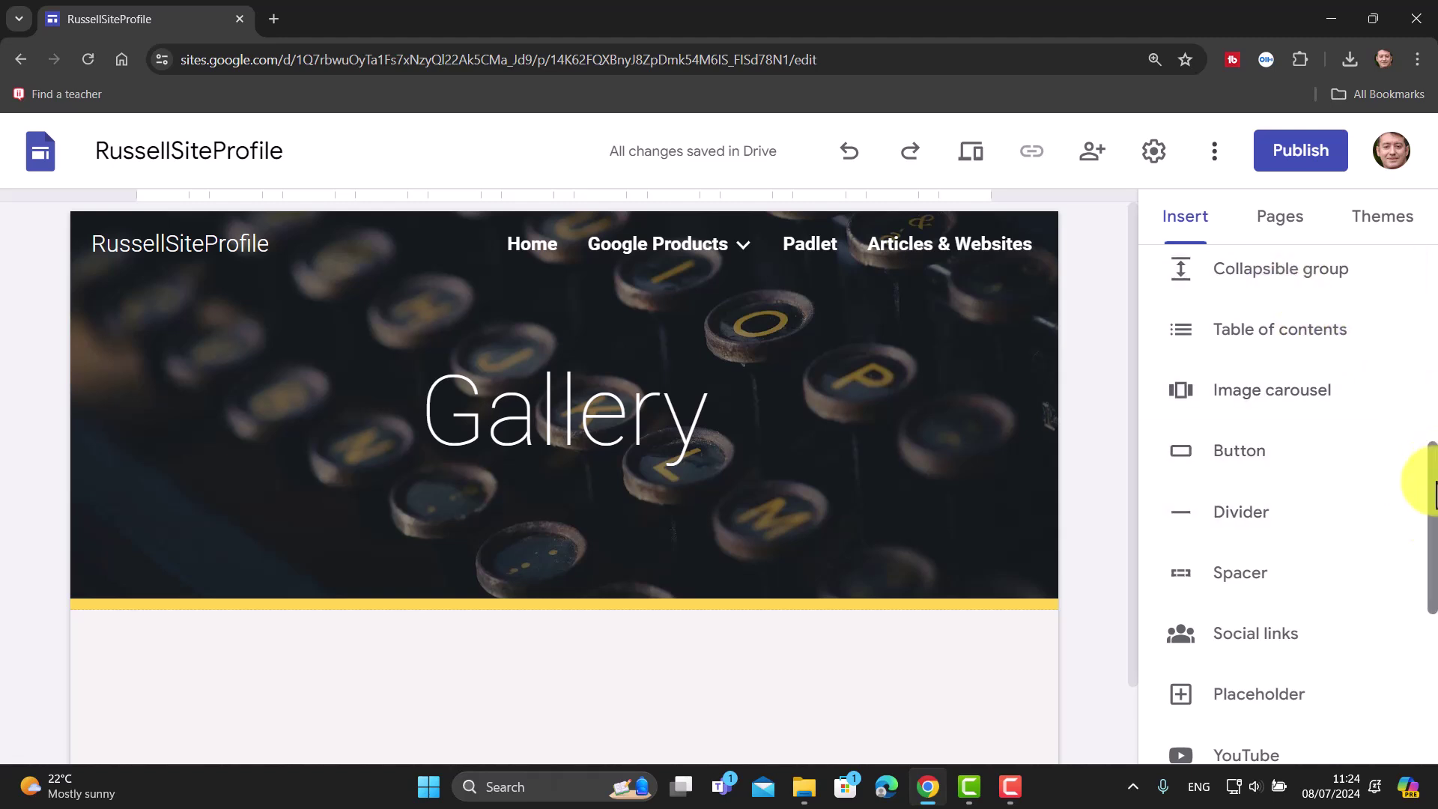
scroll(1431, 475, up, 1)
drag(1431, 475, 1429, 289)
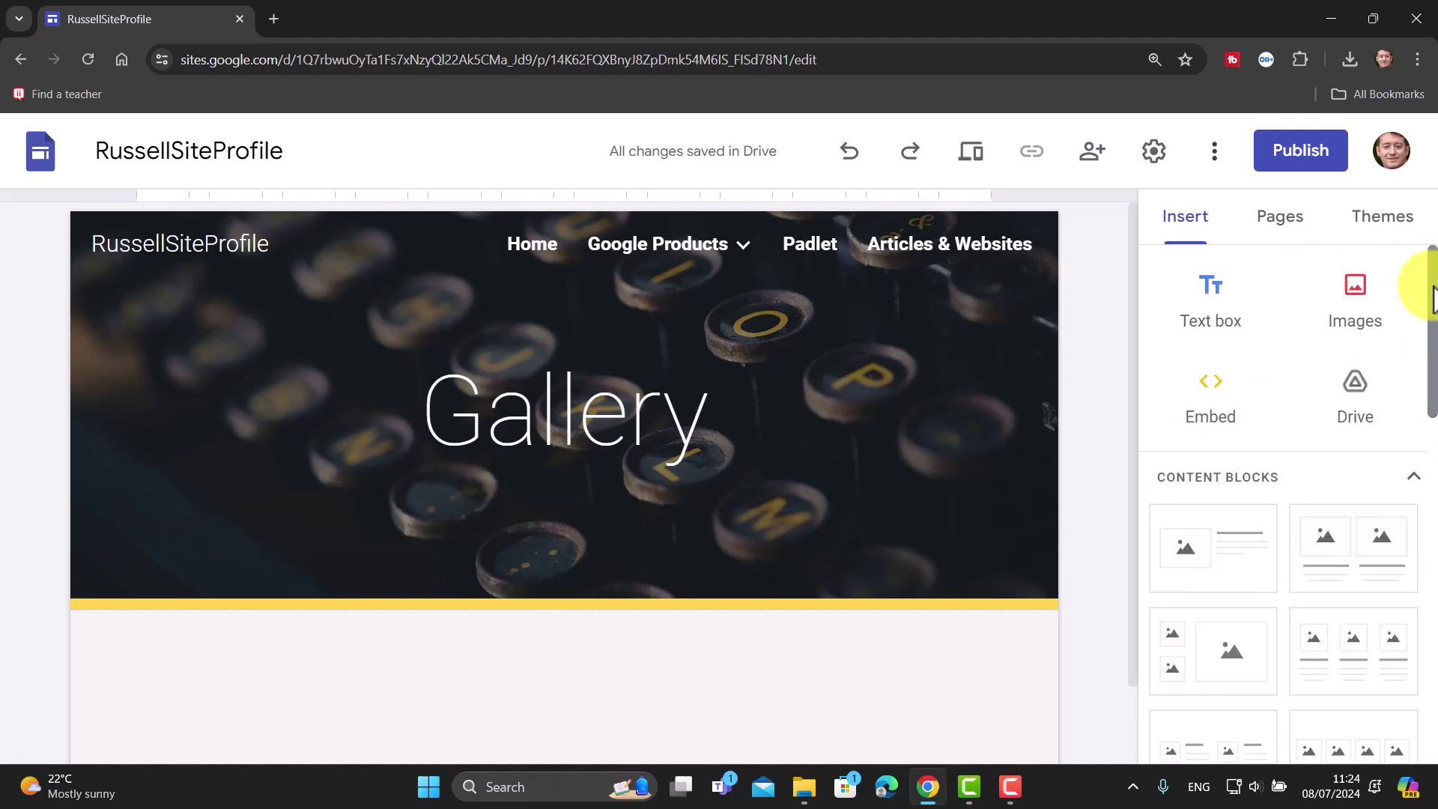
scroll(1434, 427, down, 2)
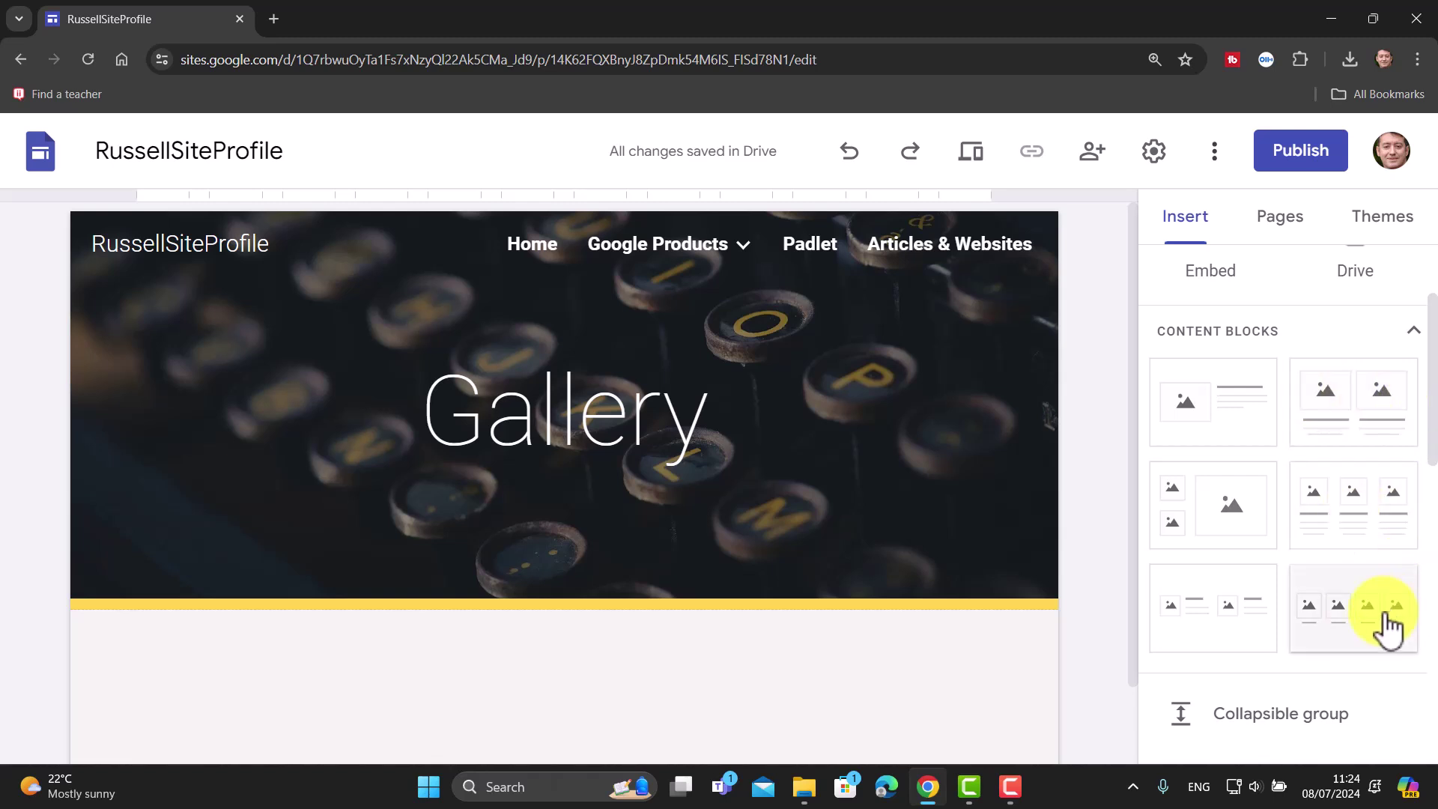
click(1352, 427)
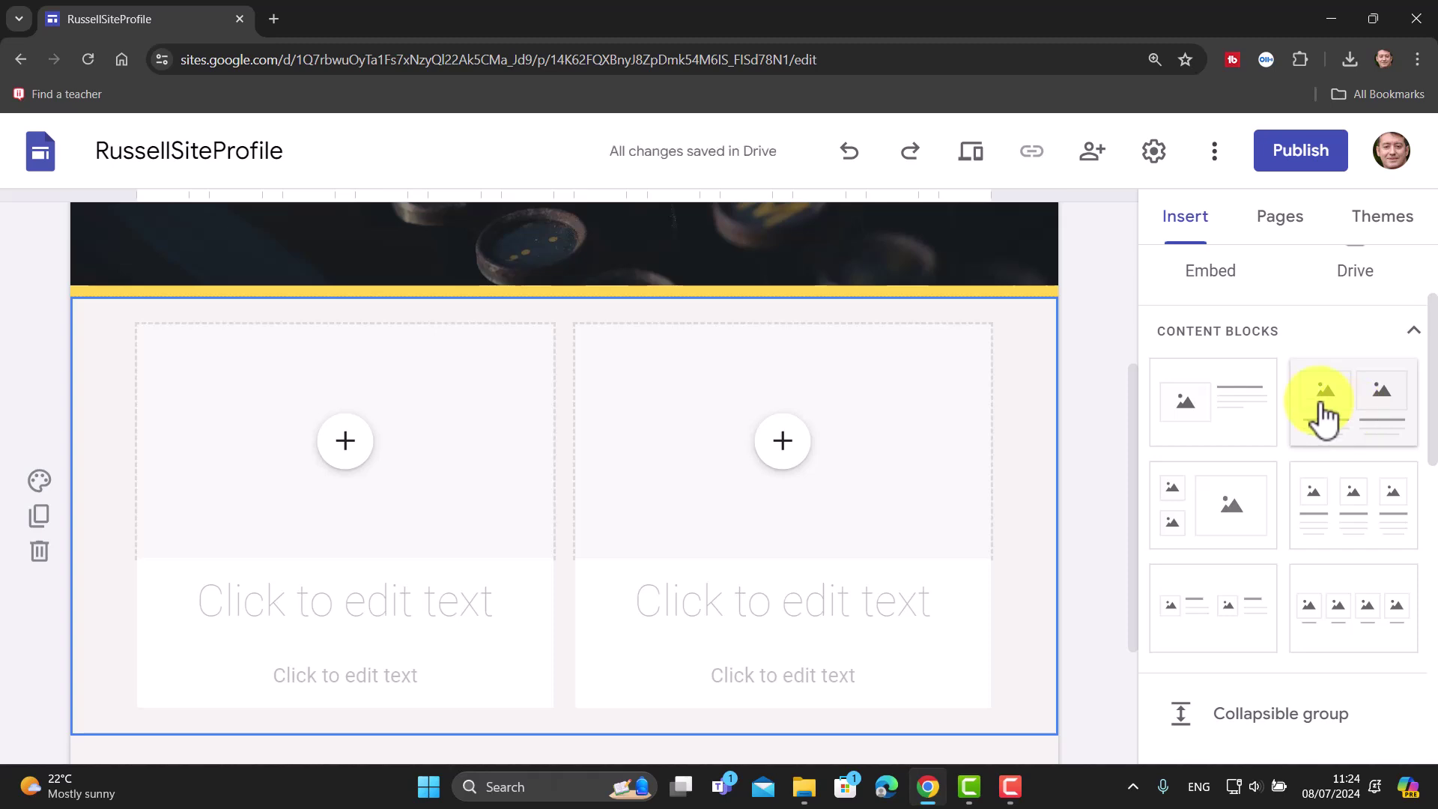
- Upload the office lounge image with the city skyline from the officeBackground folder in Pictures into the block's first image placeholder
click(346, 446)
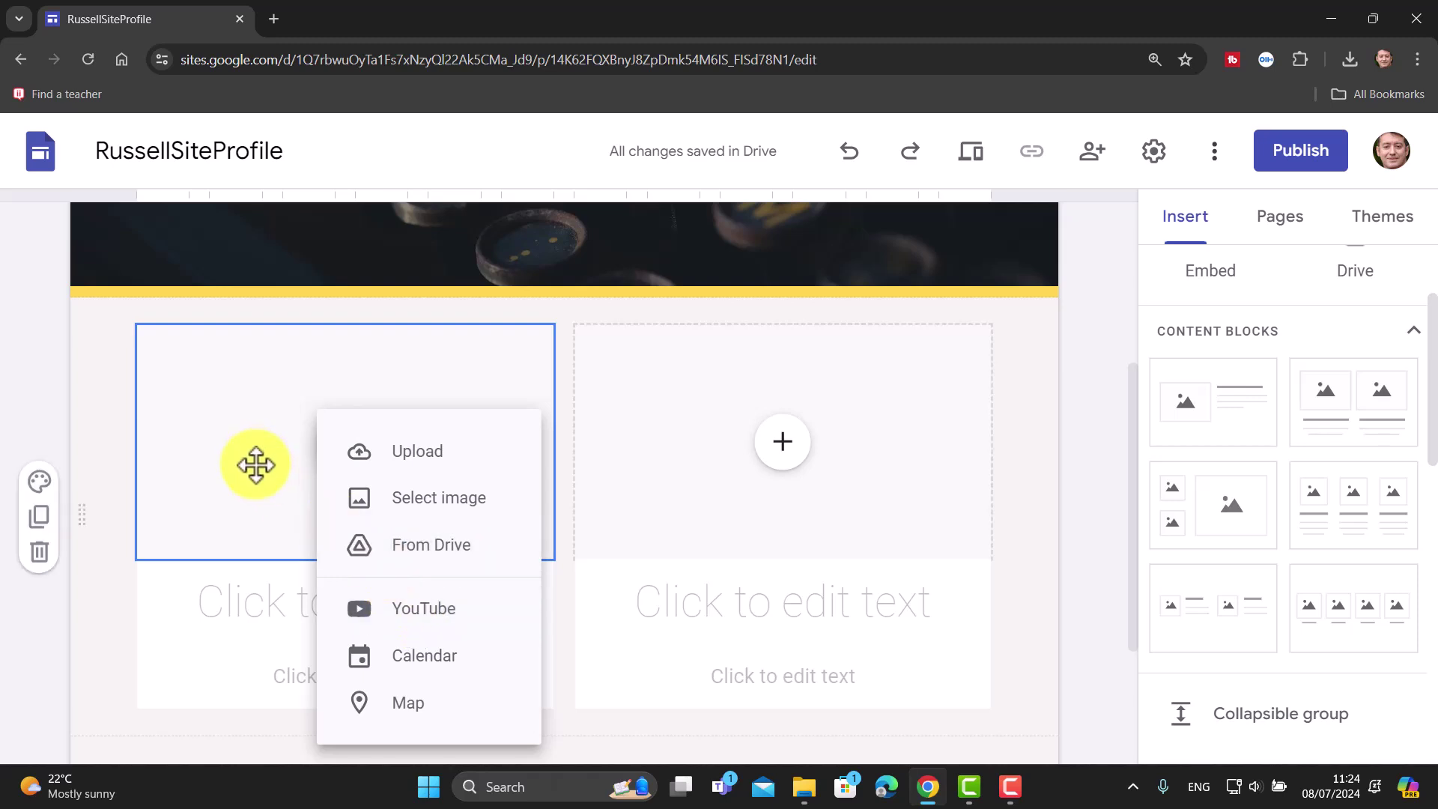
click(412, 454)
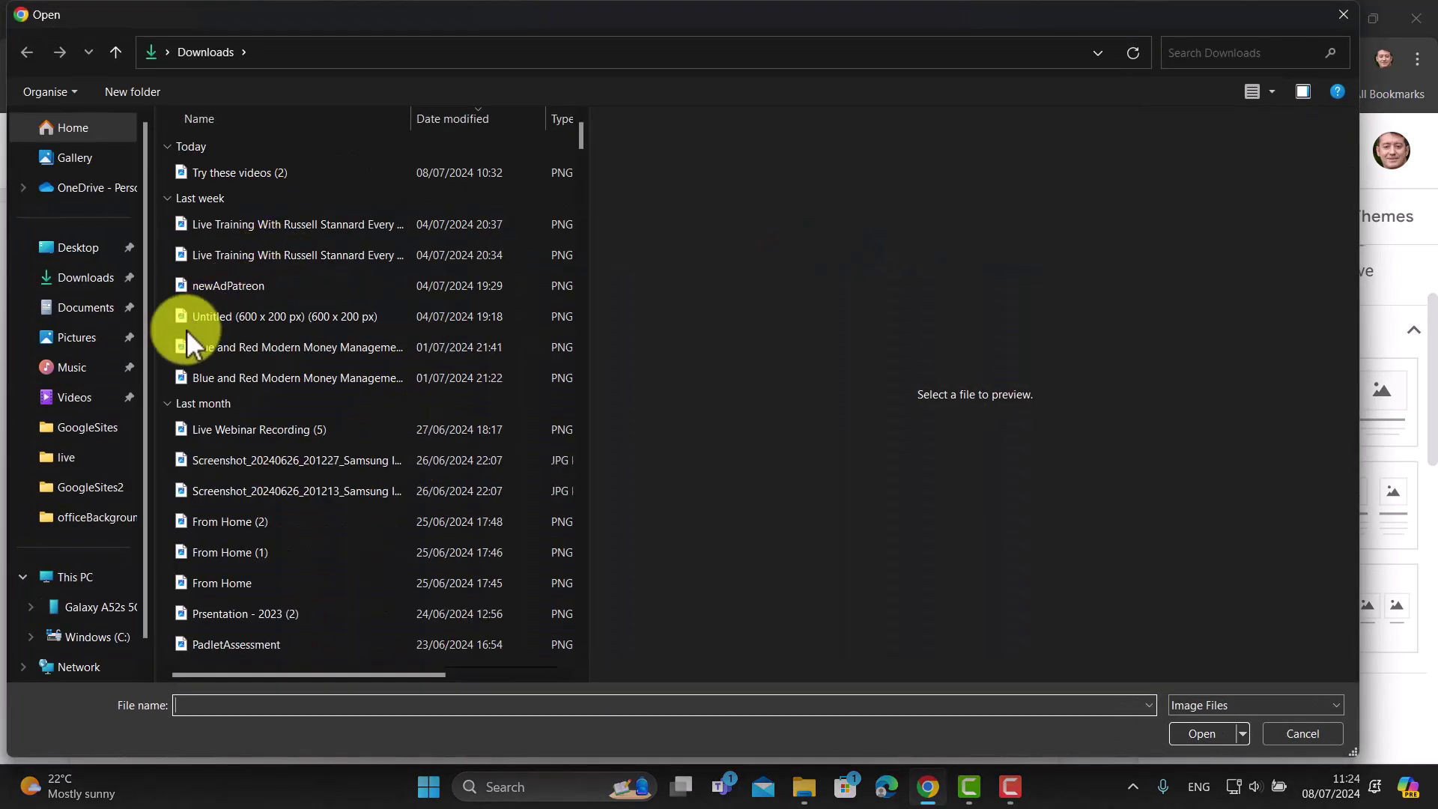
click(77, 339)
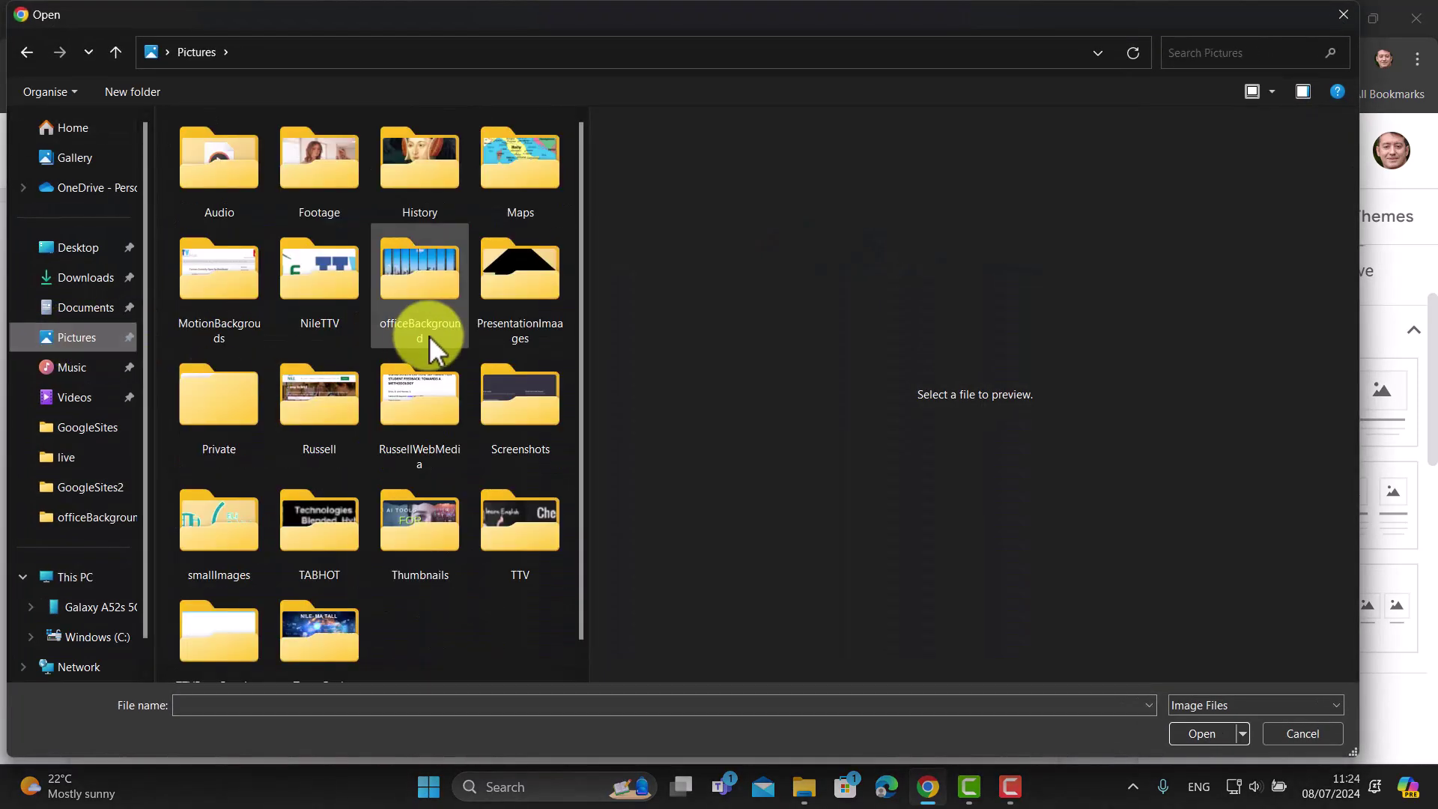
double_click(398, 276)
click(220, 212)
click(1222, 739)
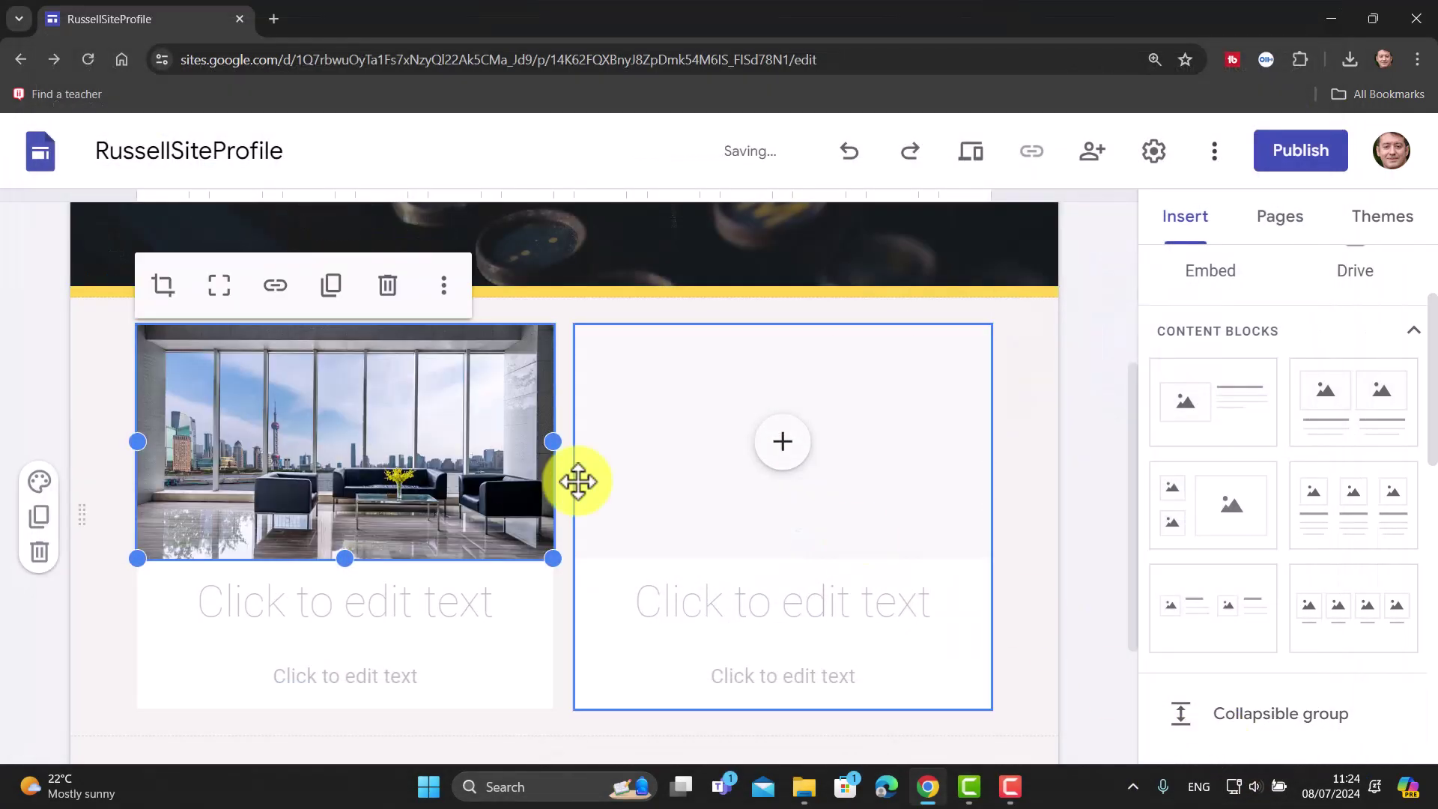
- Enter "Our Office" as the heading below the first image in the Gallery content block
click(500, 605)
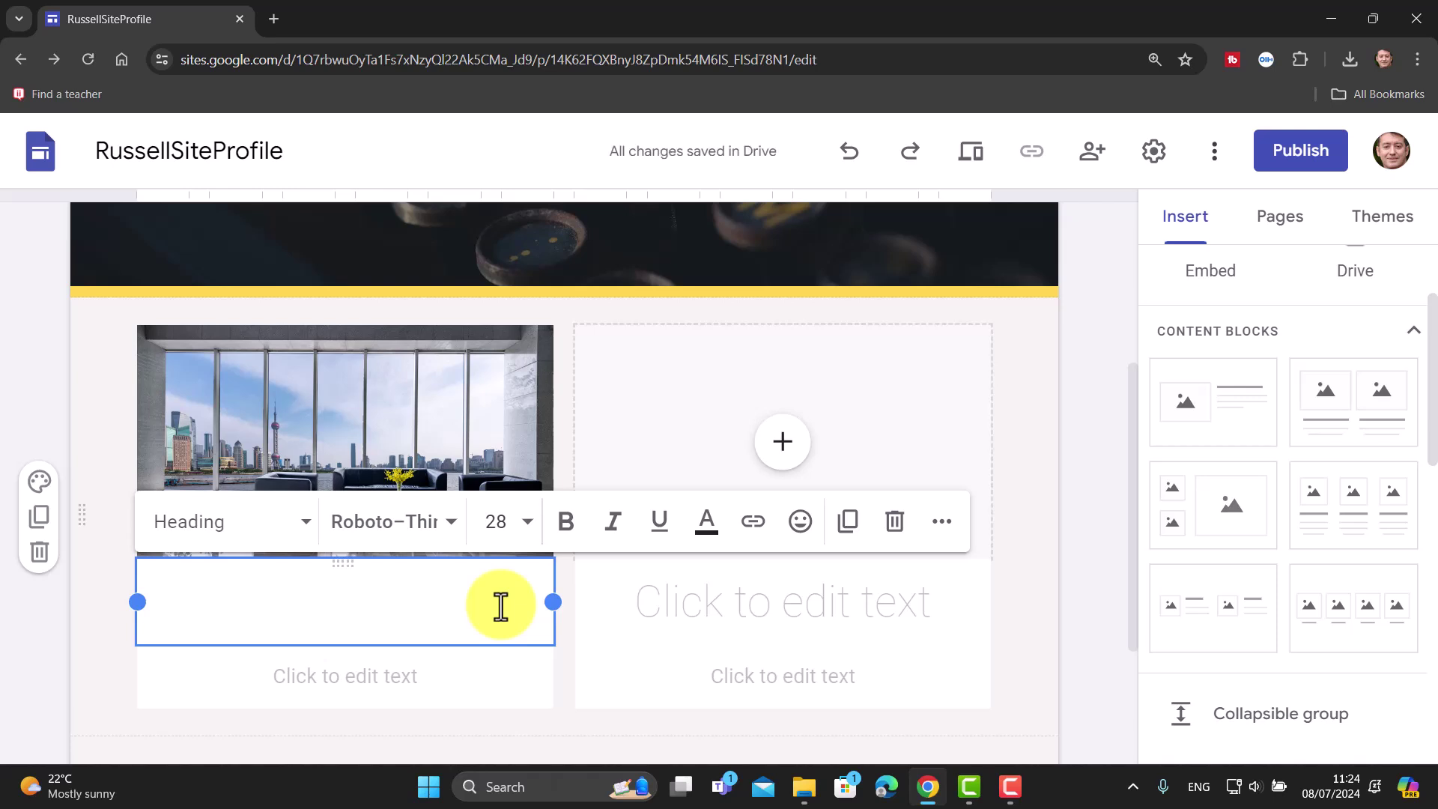
text(Our O)
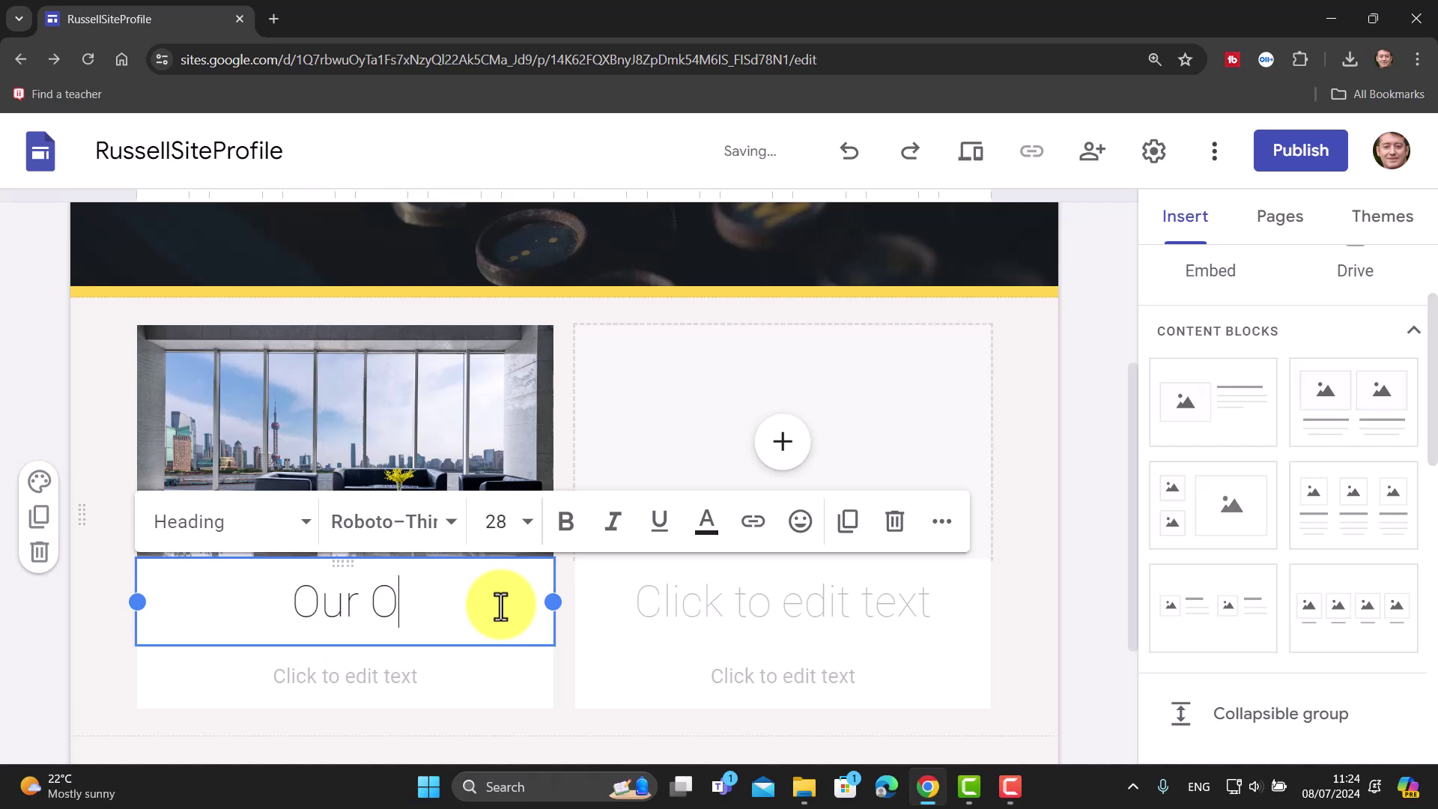
text(ffice)
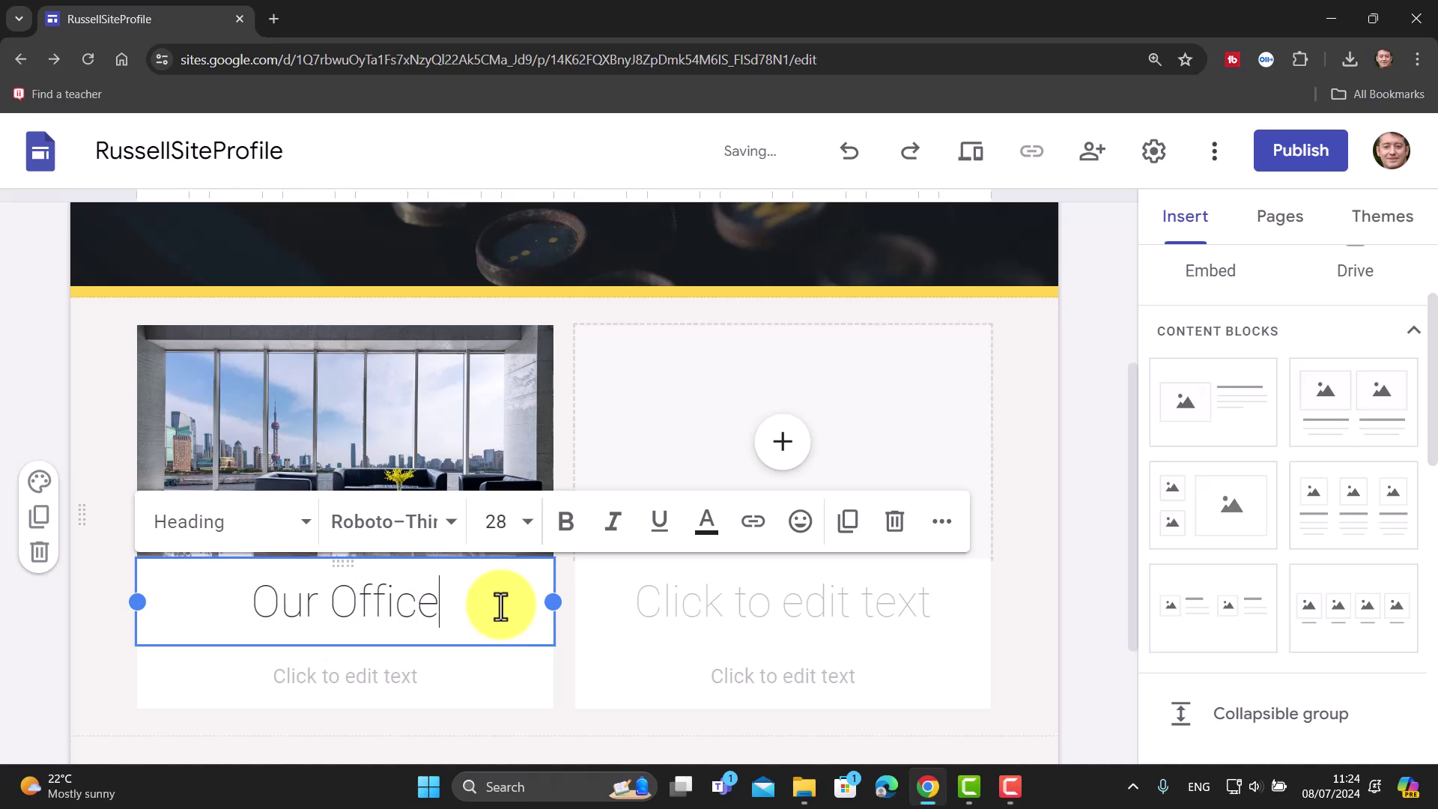
click(366, 686)
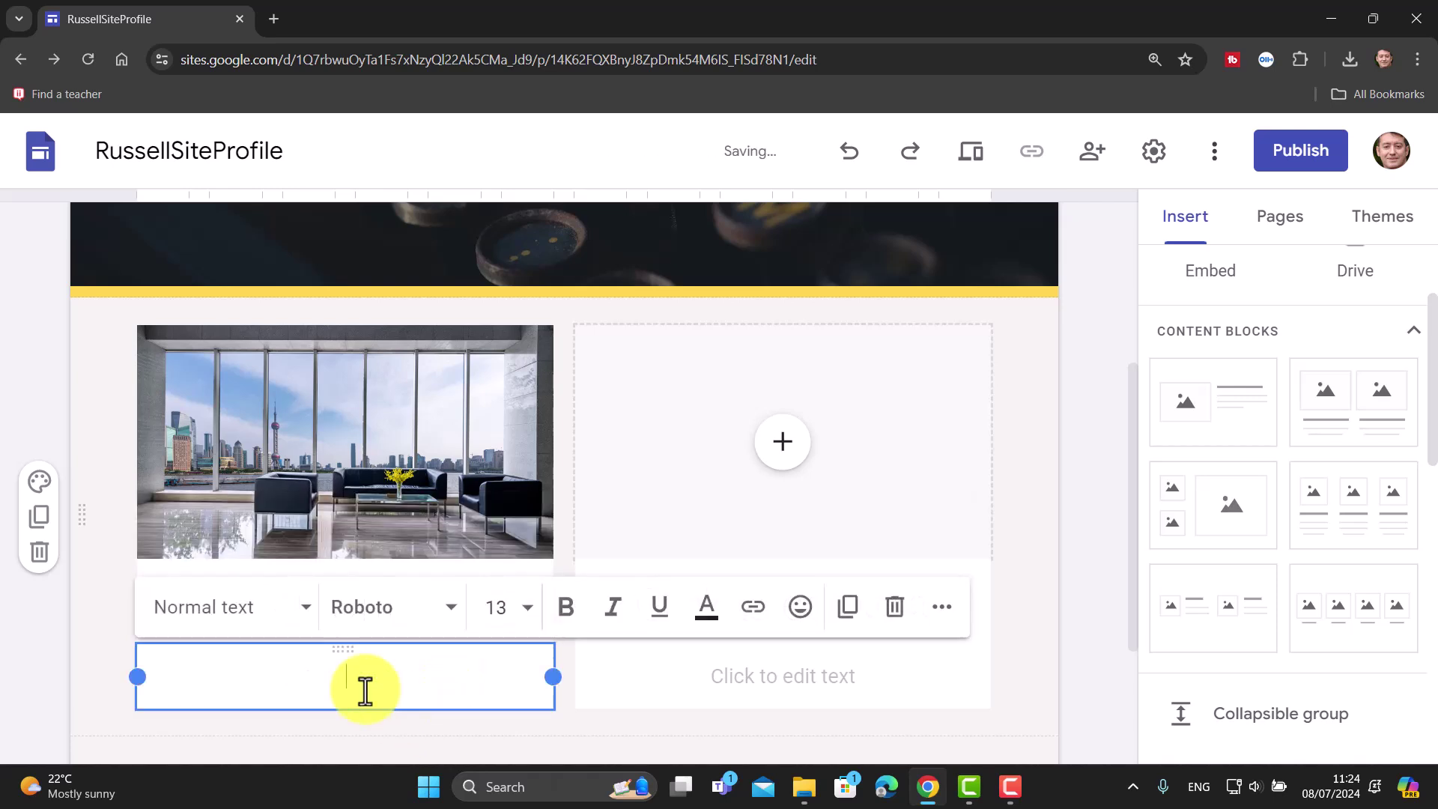
click(783, 458)
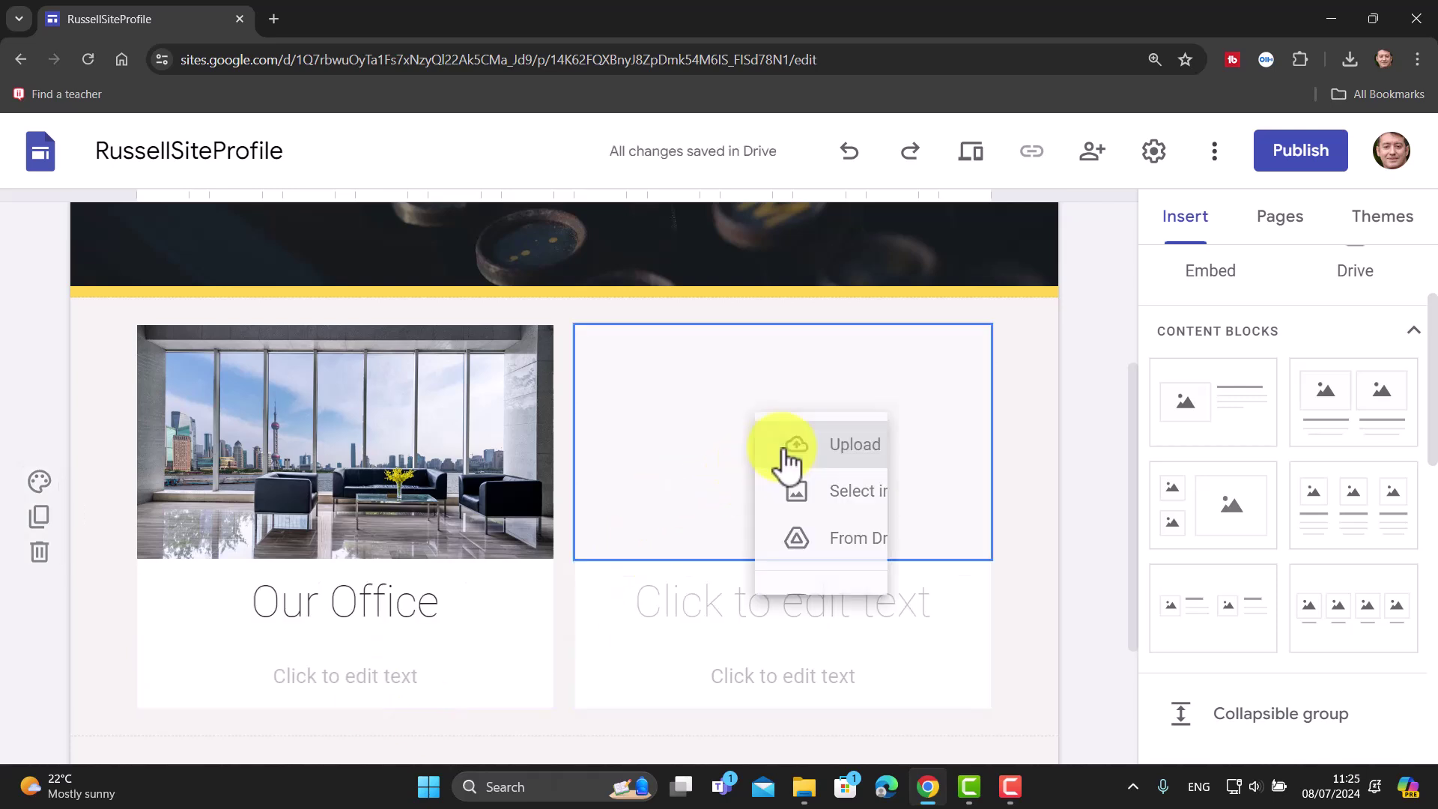
click(855, 456)
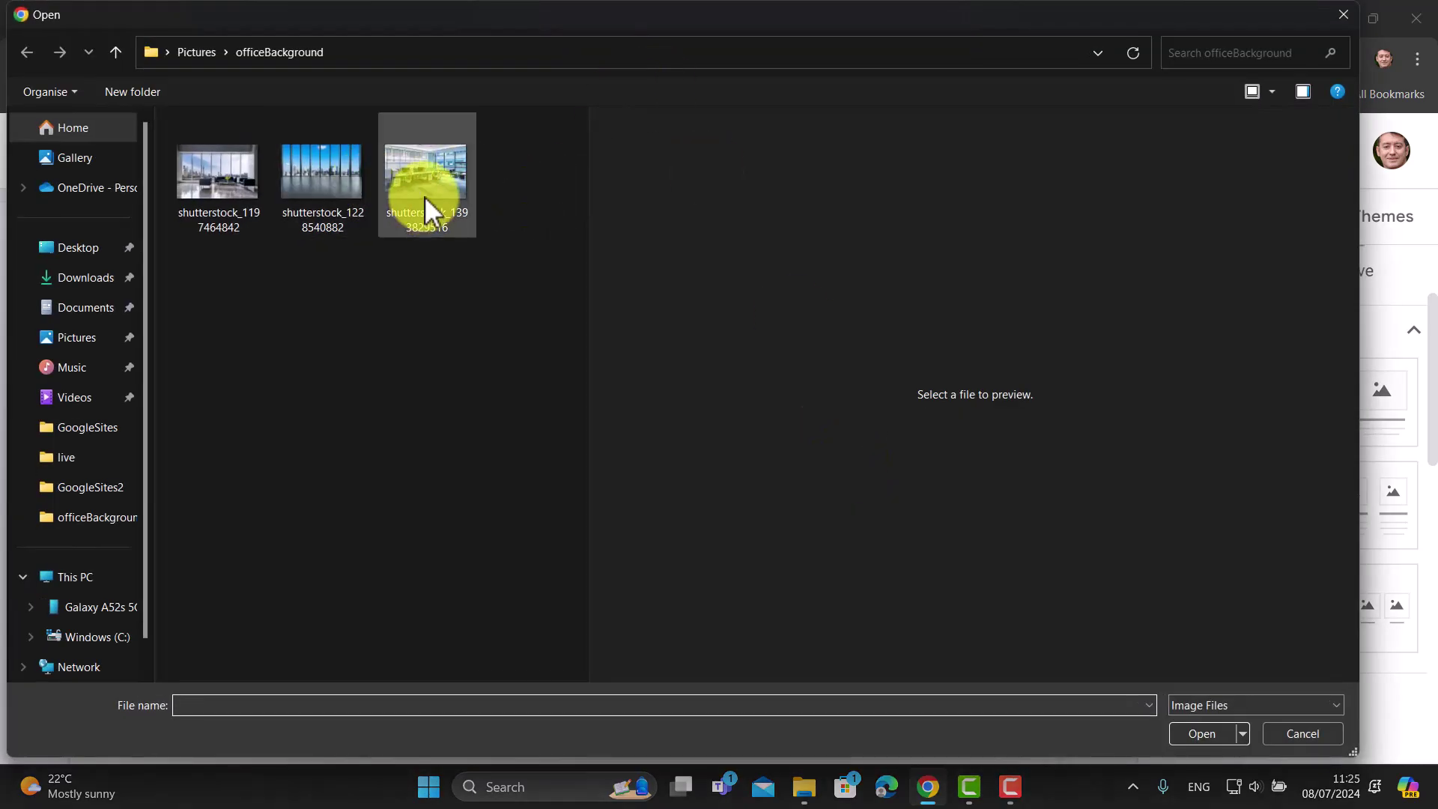
click(231, 187)
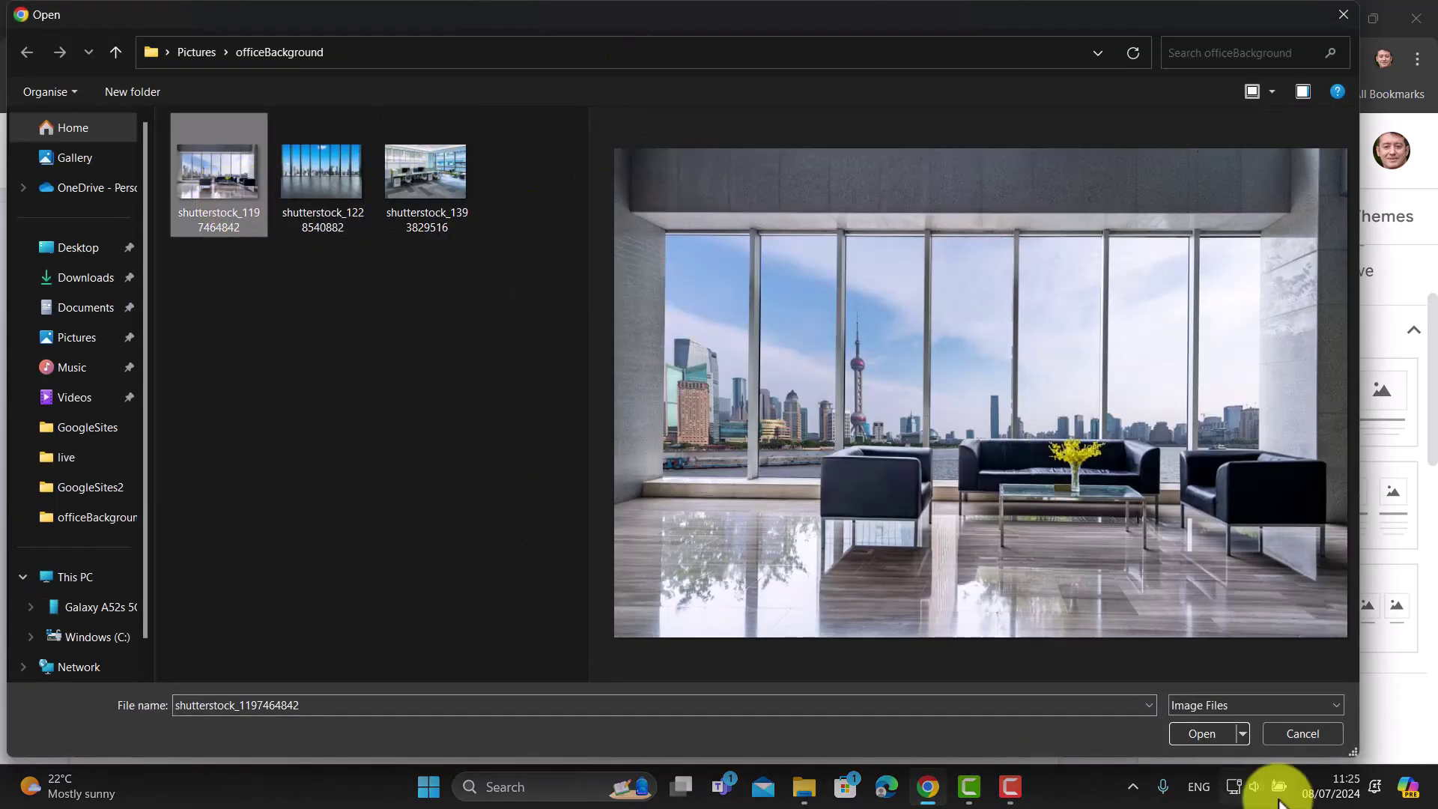
click(1205, 733)
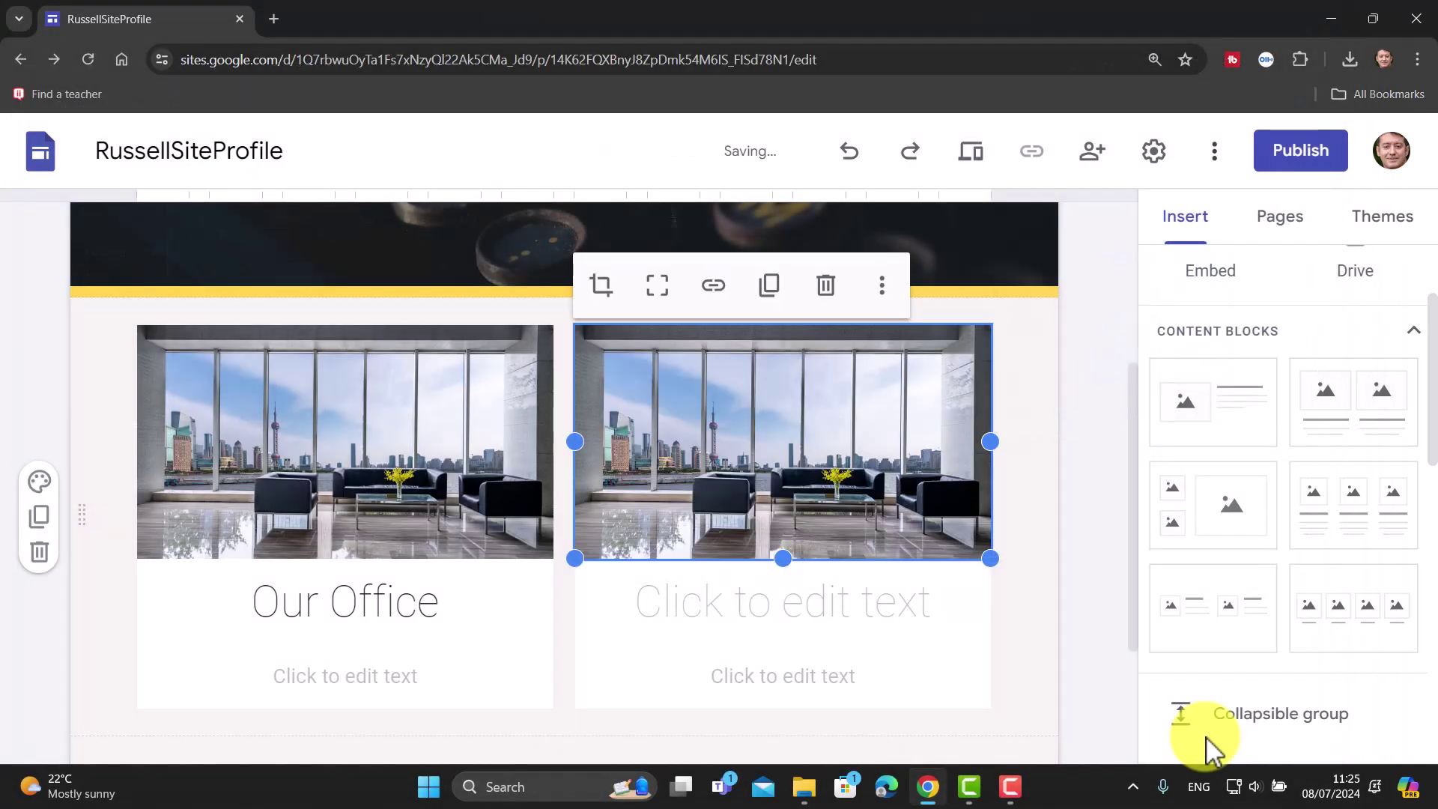
- Enter "Our new office" as the heading below the second image
click(842, 595)
text(Ou)
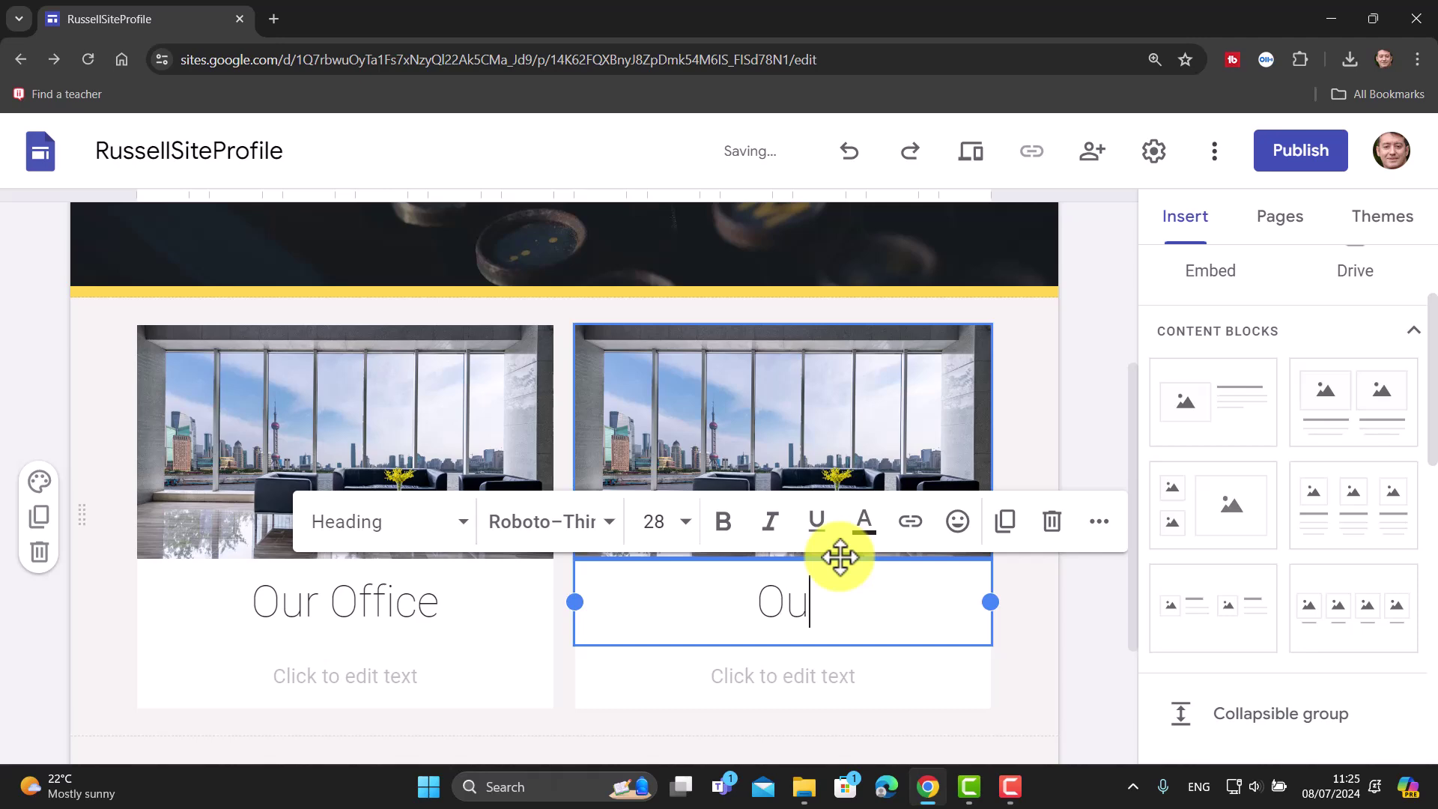
text(r new office)
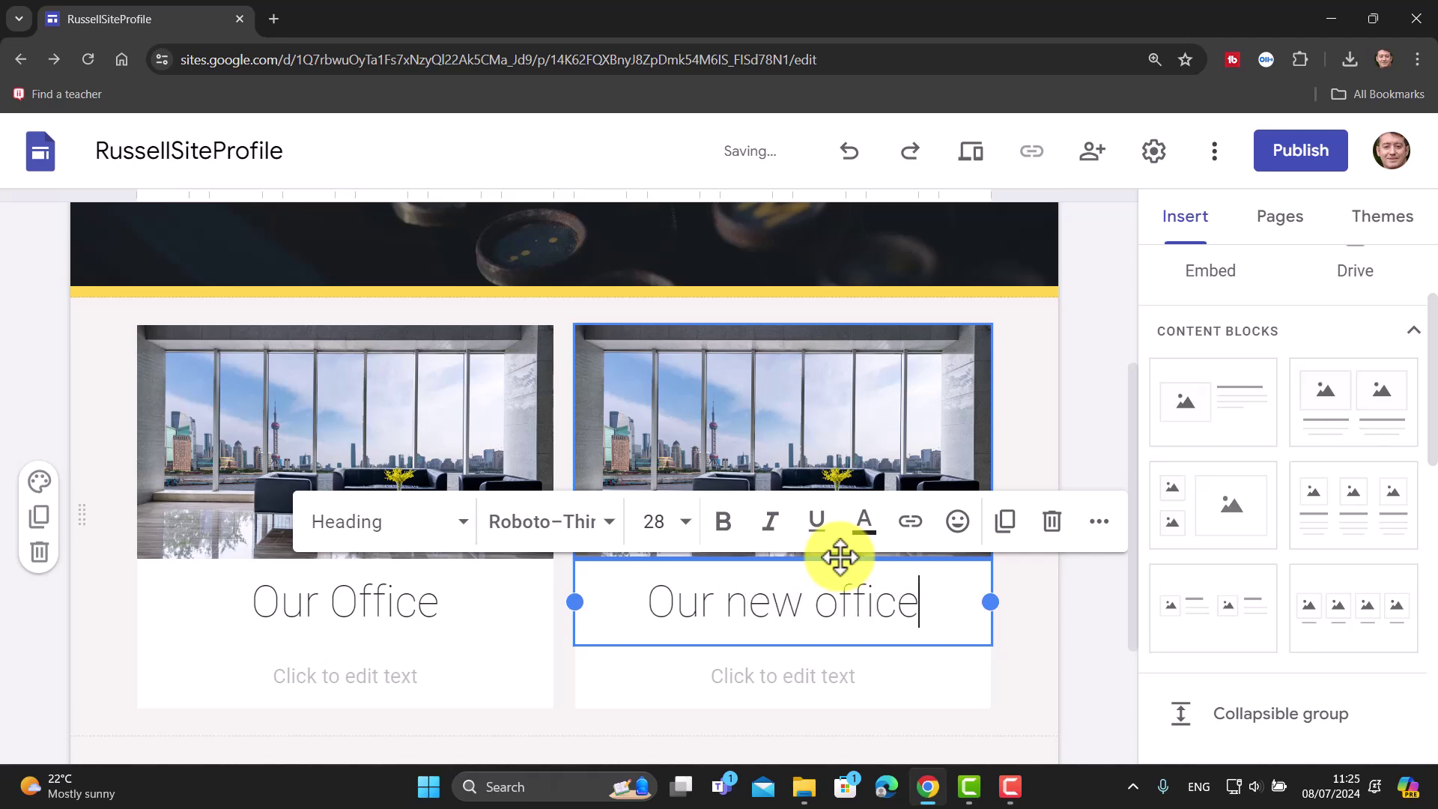
- Fill the description below the second image with "fsfsdfsdf" and the one below the first image with similar filler text
scroll(839, 556, up, 1)
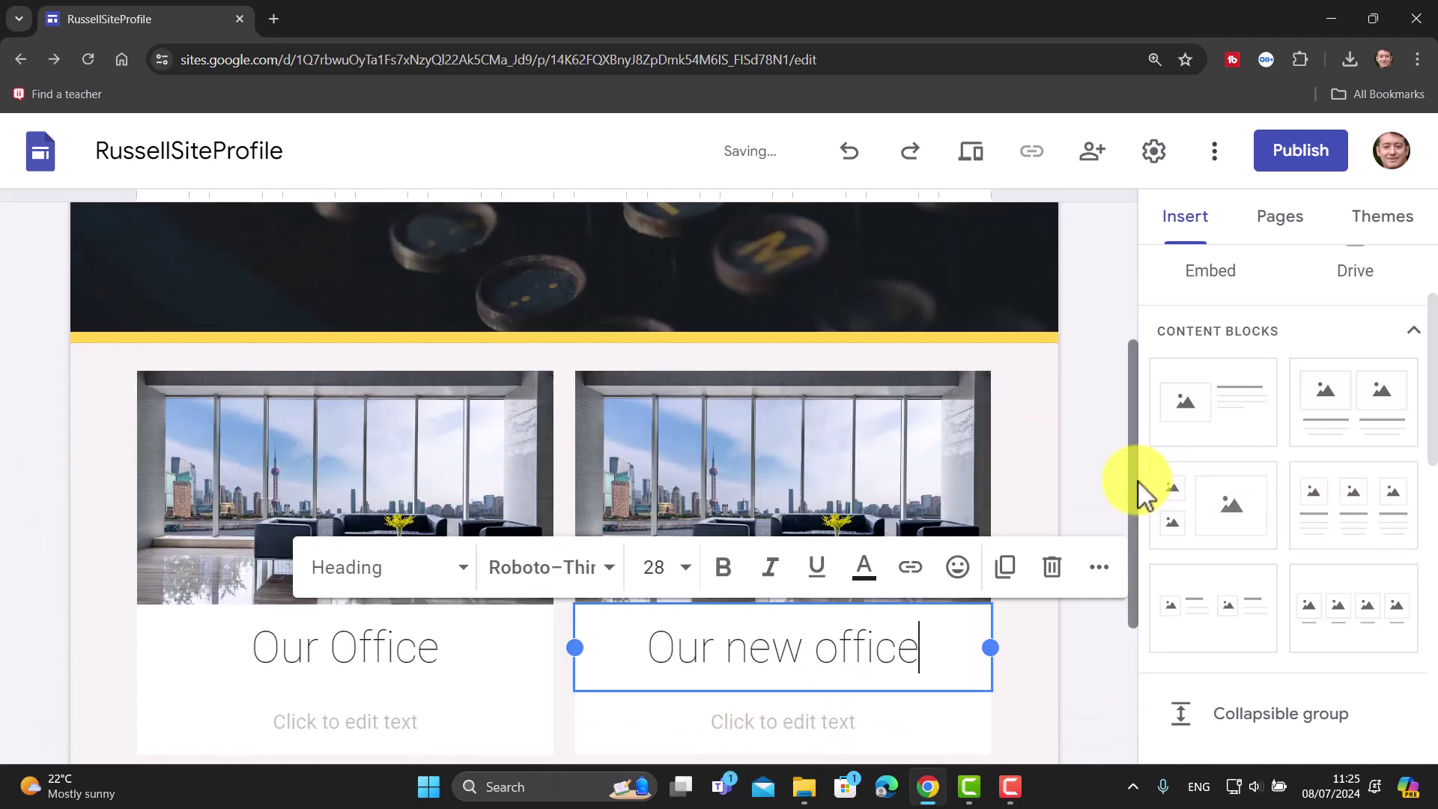
scroll(877, 558, down, 3)
click(792, 479)
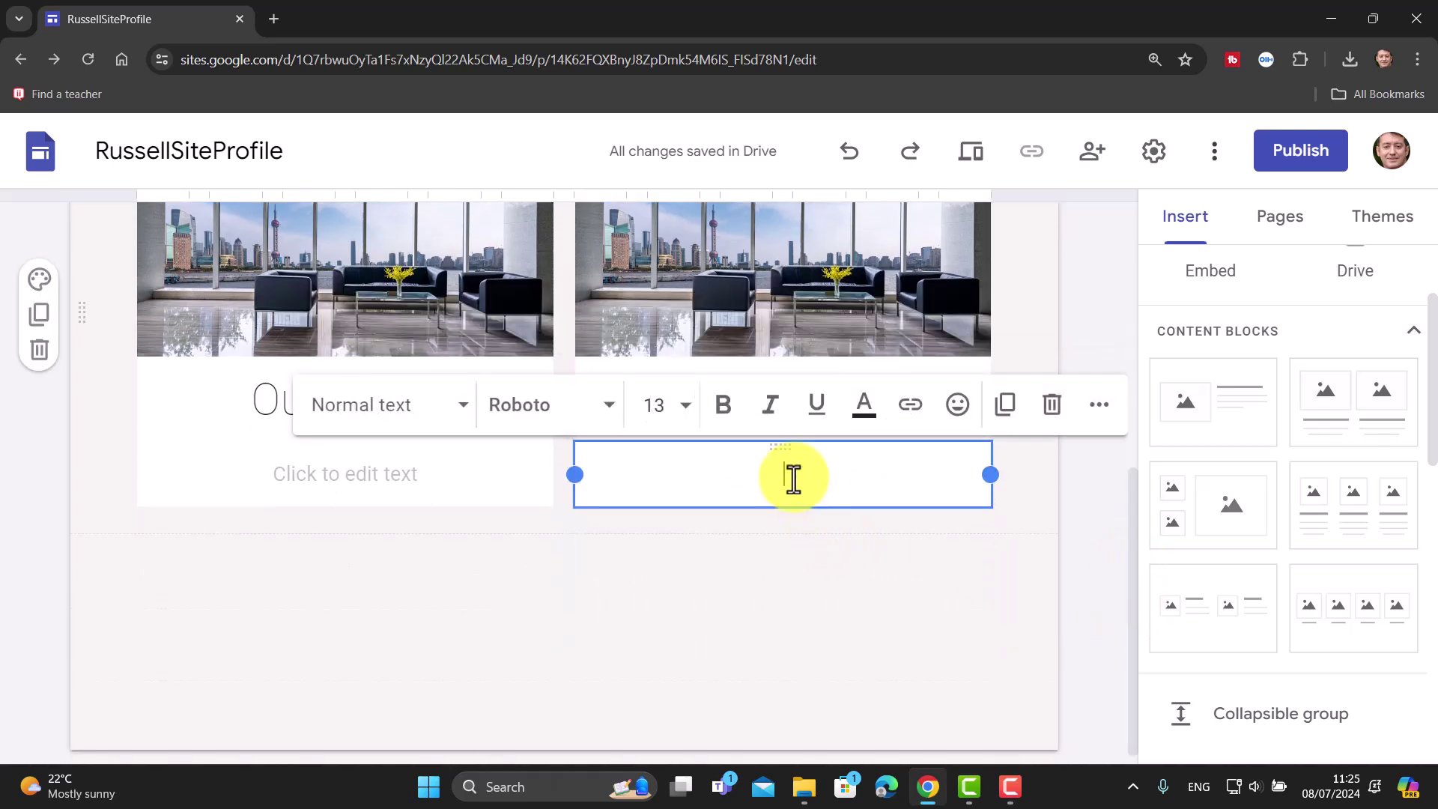
text(fsfsdfsdf)
click(353, 473)
text(fsdfdsfsd)
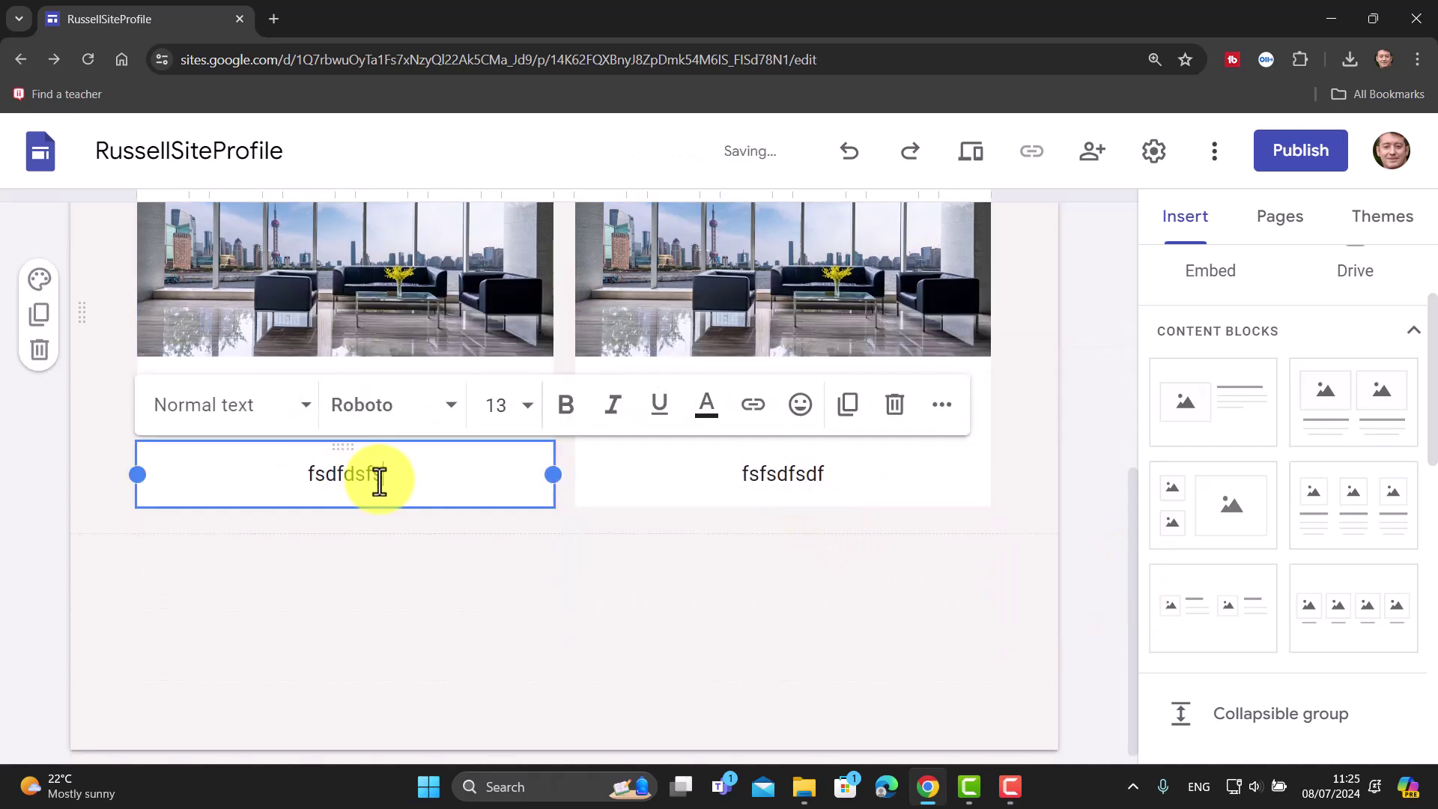
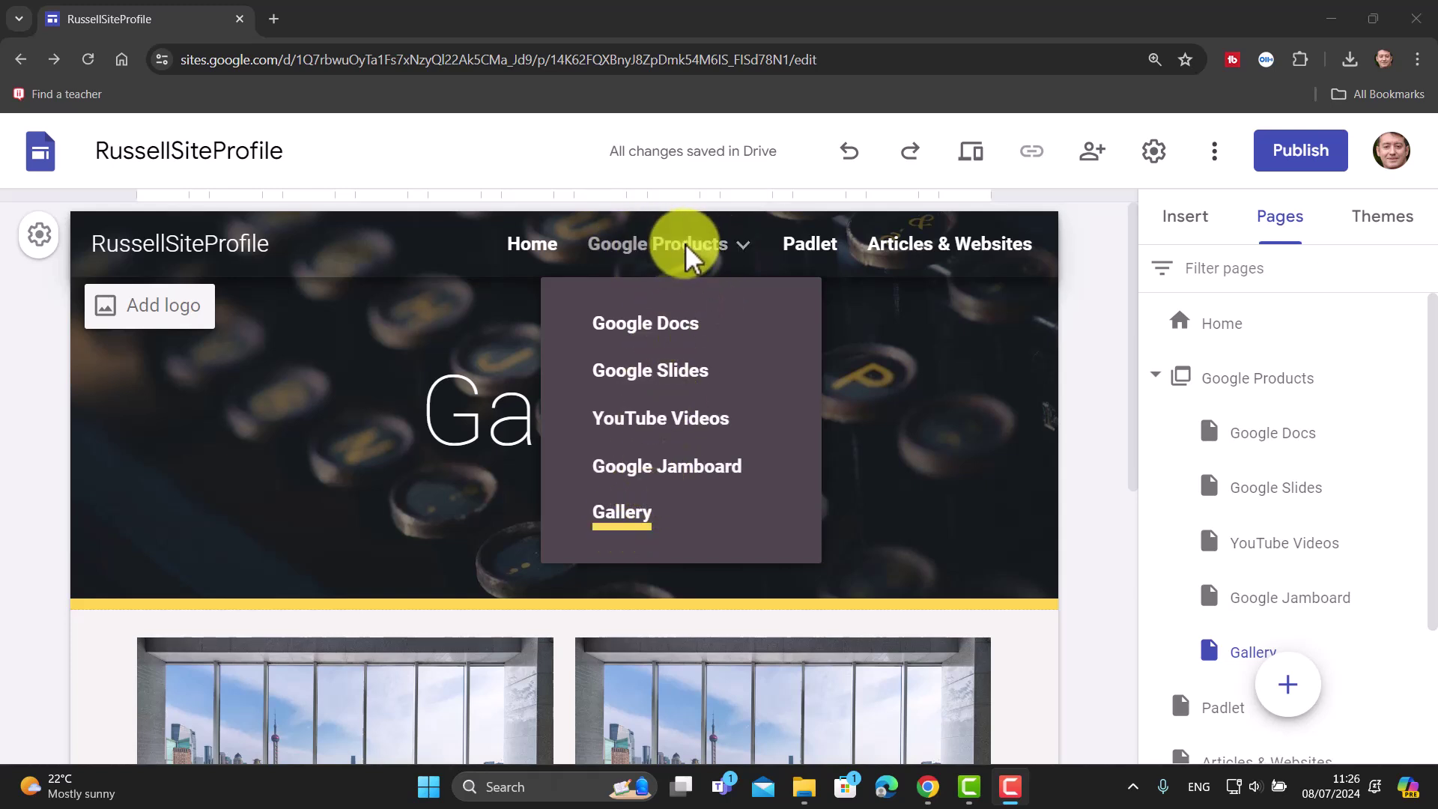
- Move the Gallery page out of the Google Products section to the top level, directly below Articles & Websites
click(212, 352)
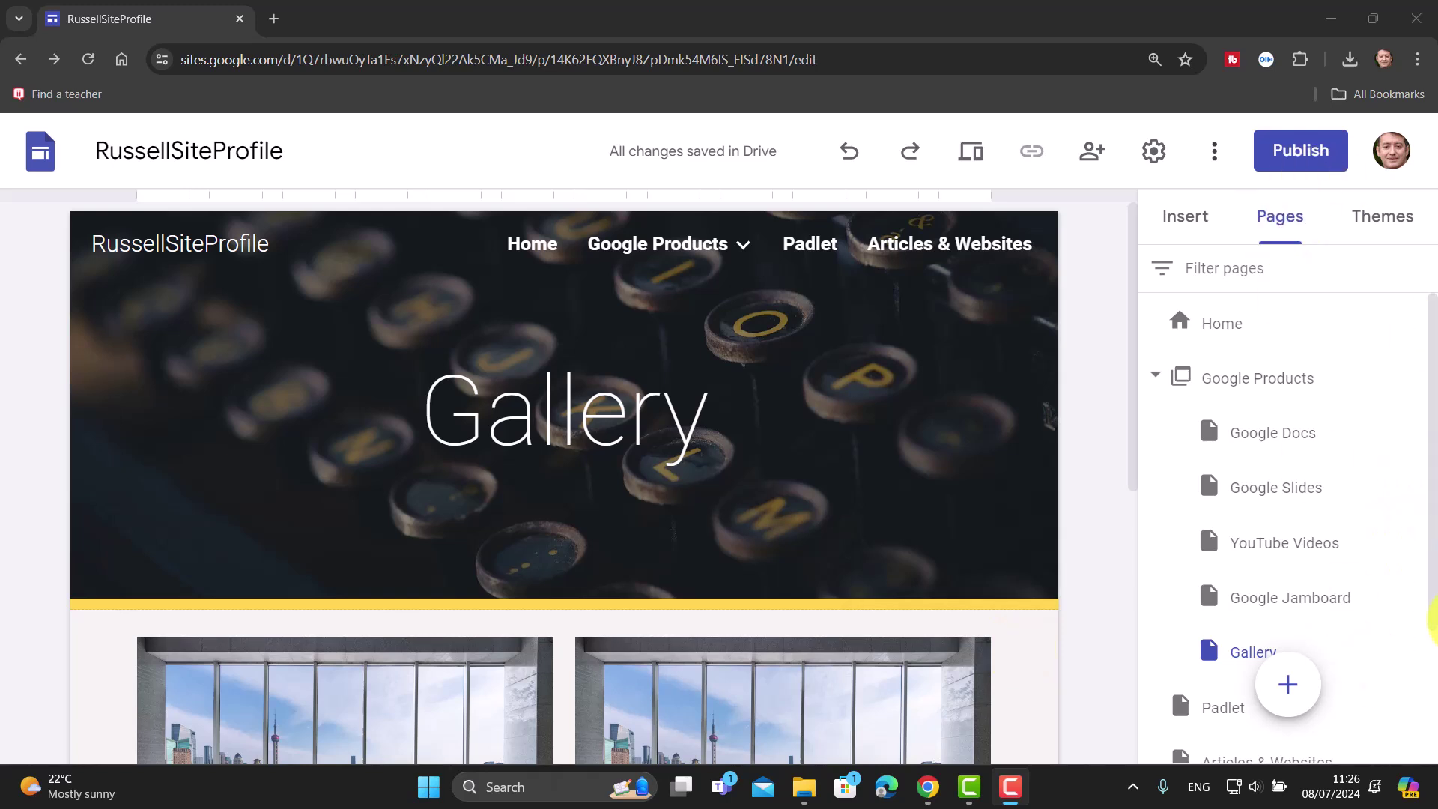
drag(1426, 561, 1419, 666)
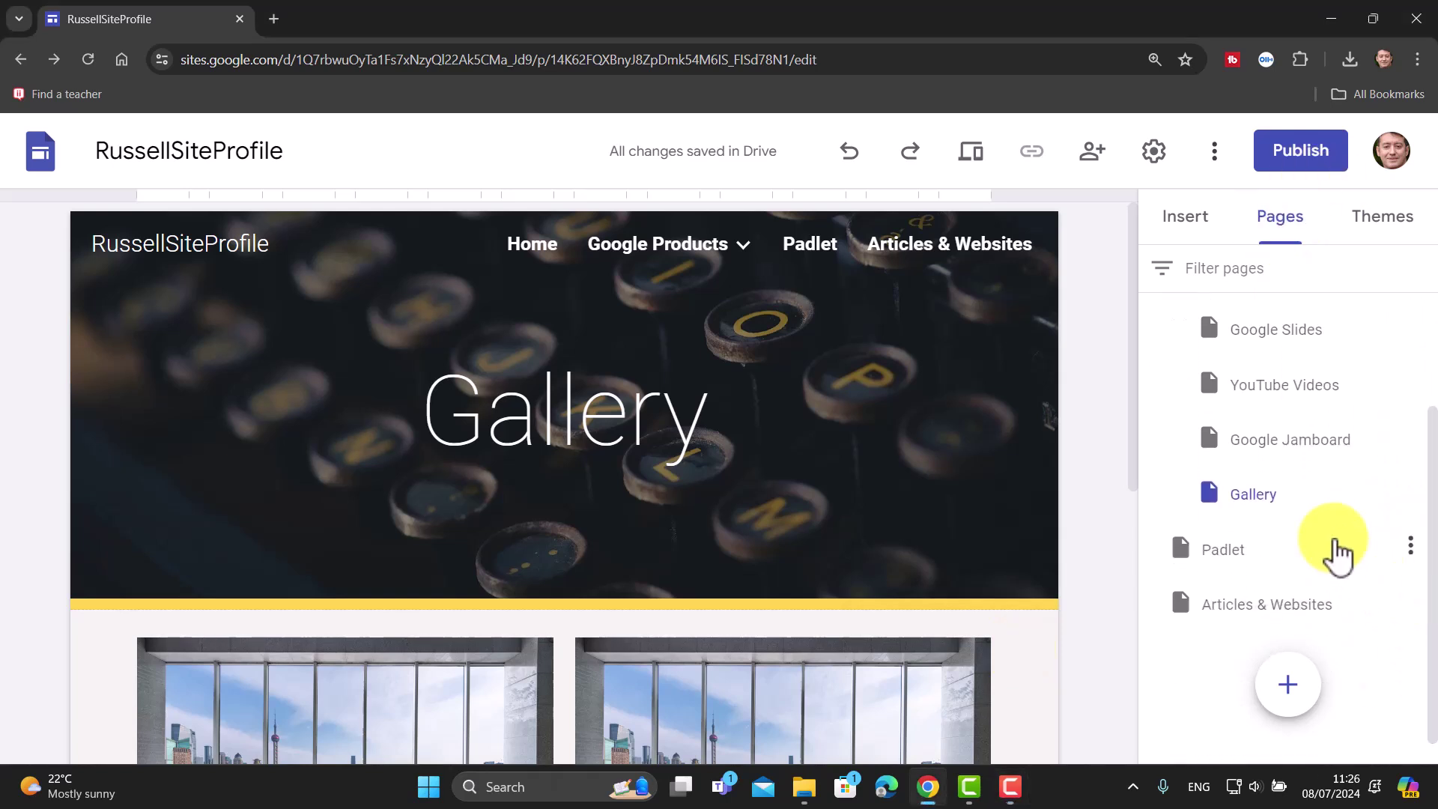
drag(1215, 506, 1182, 646)
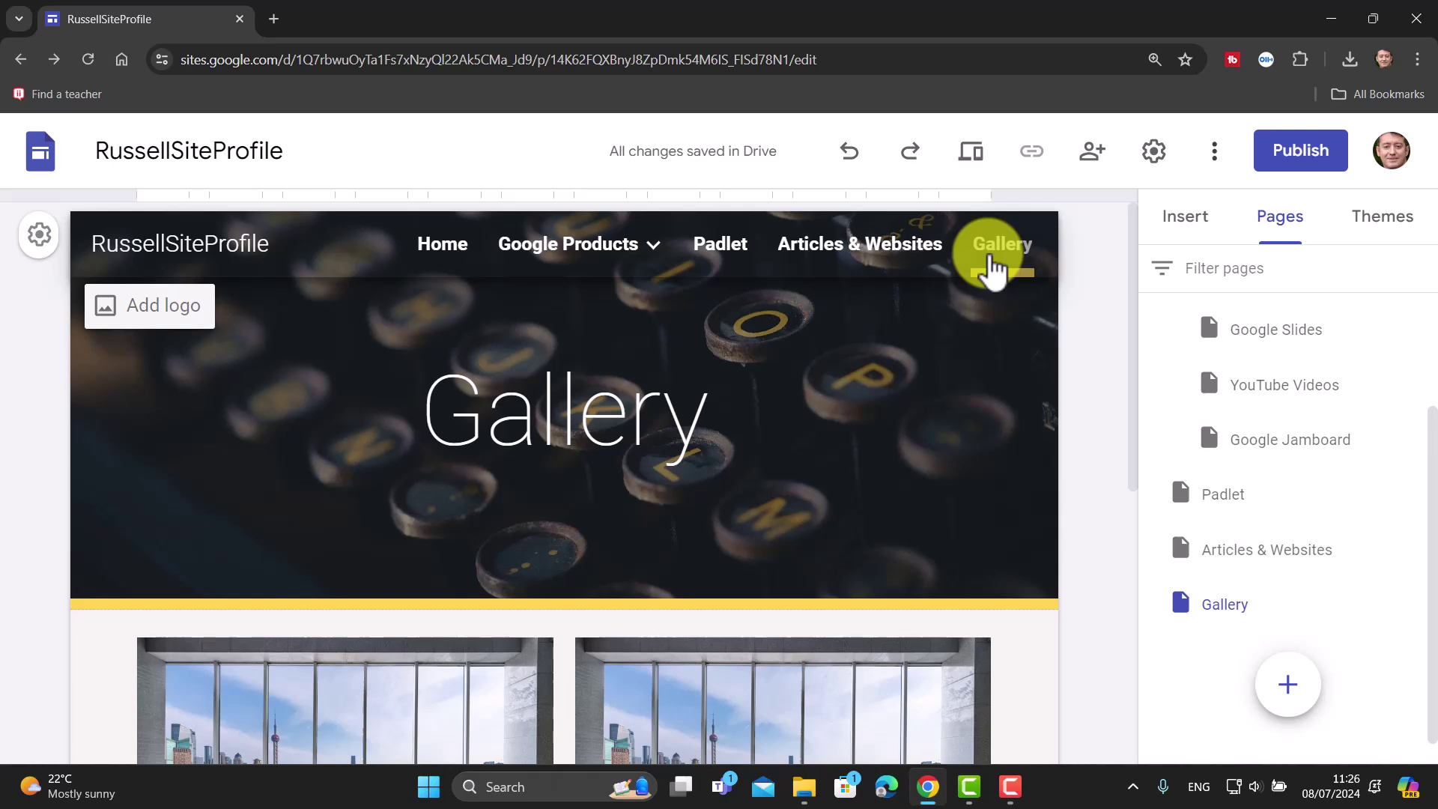
- Try to add a new page named "Pictures" as a subpage of Gallery
mouse_move(1294, 681)
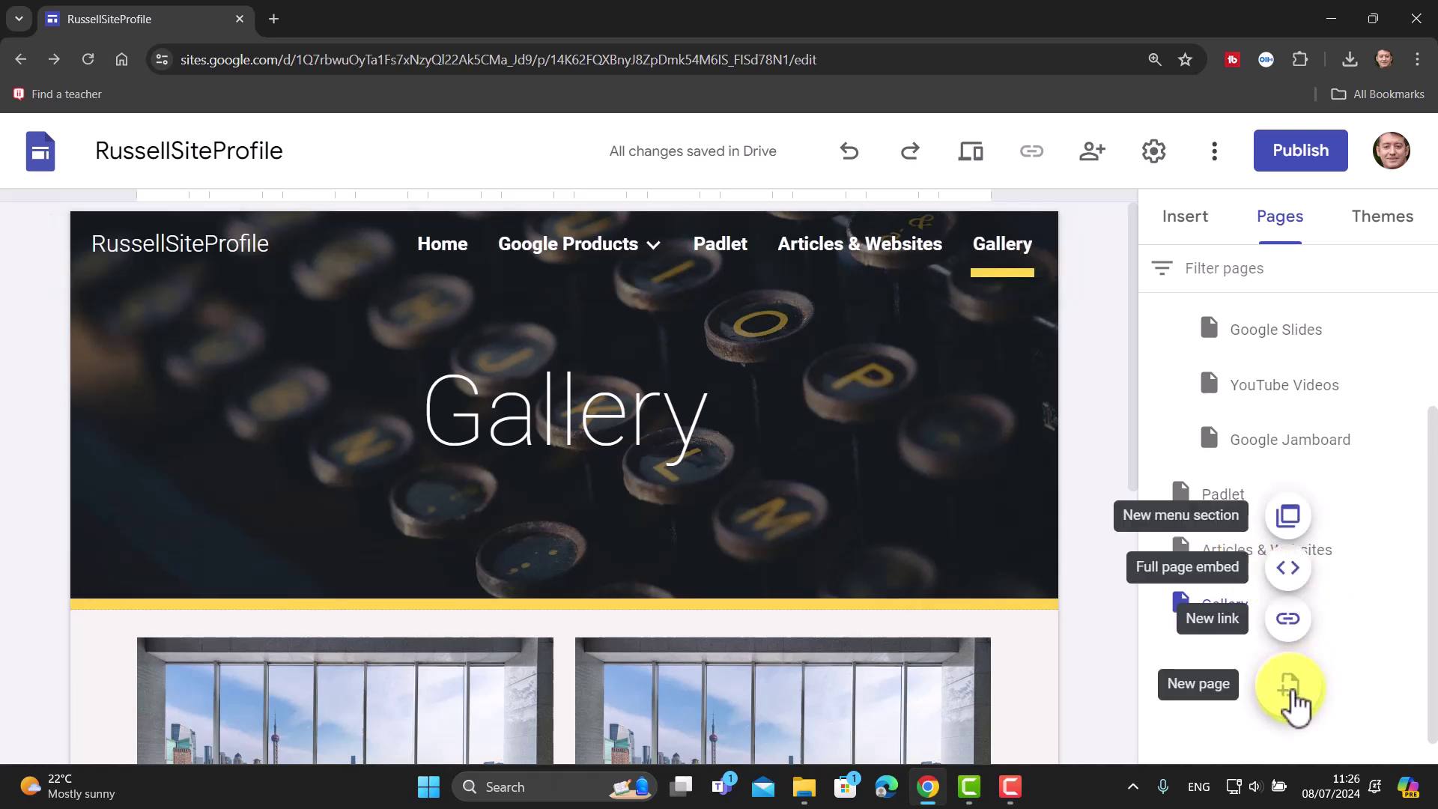
click(1290, 686)
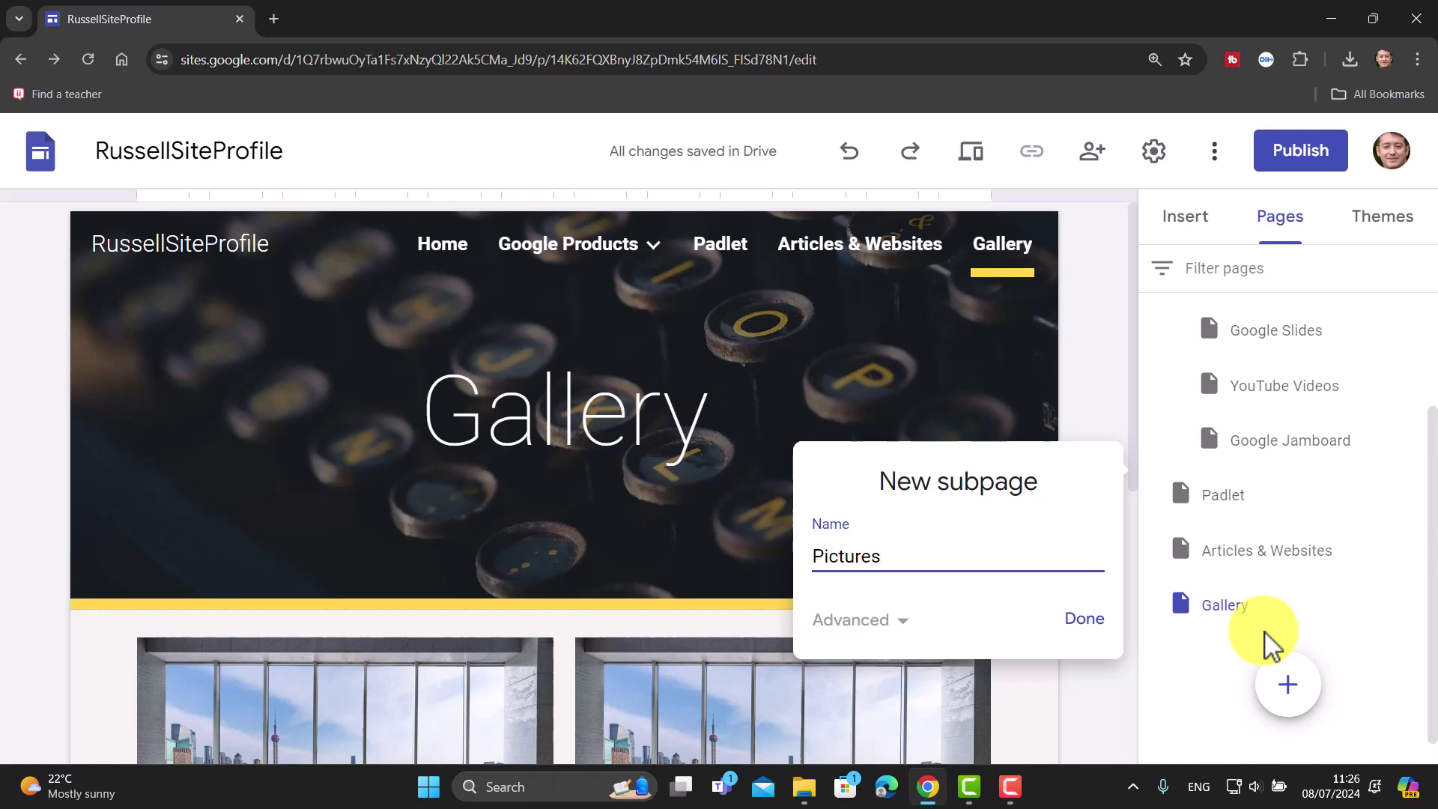
click(1084, 630)
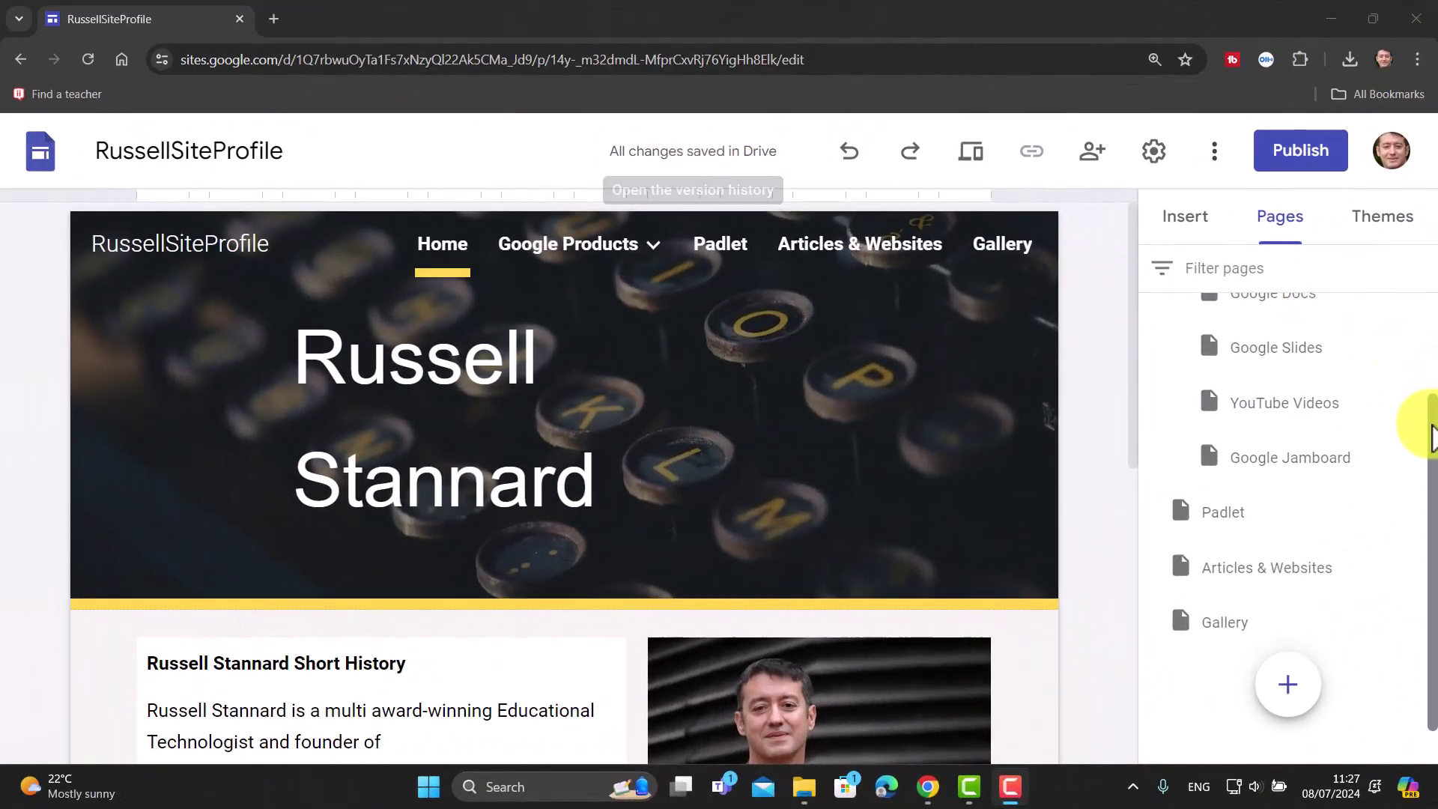
- With the Home page selected, add a new top-level page named "Pictures"
drag(1435, 417, 1434, 285)
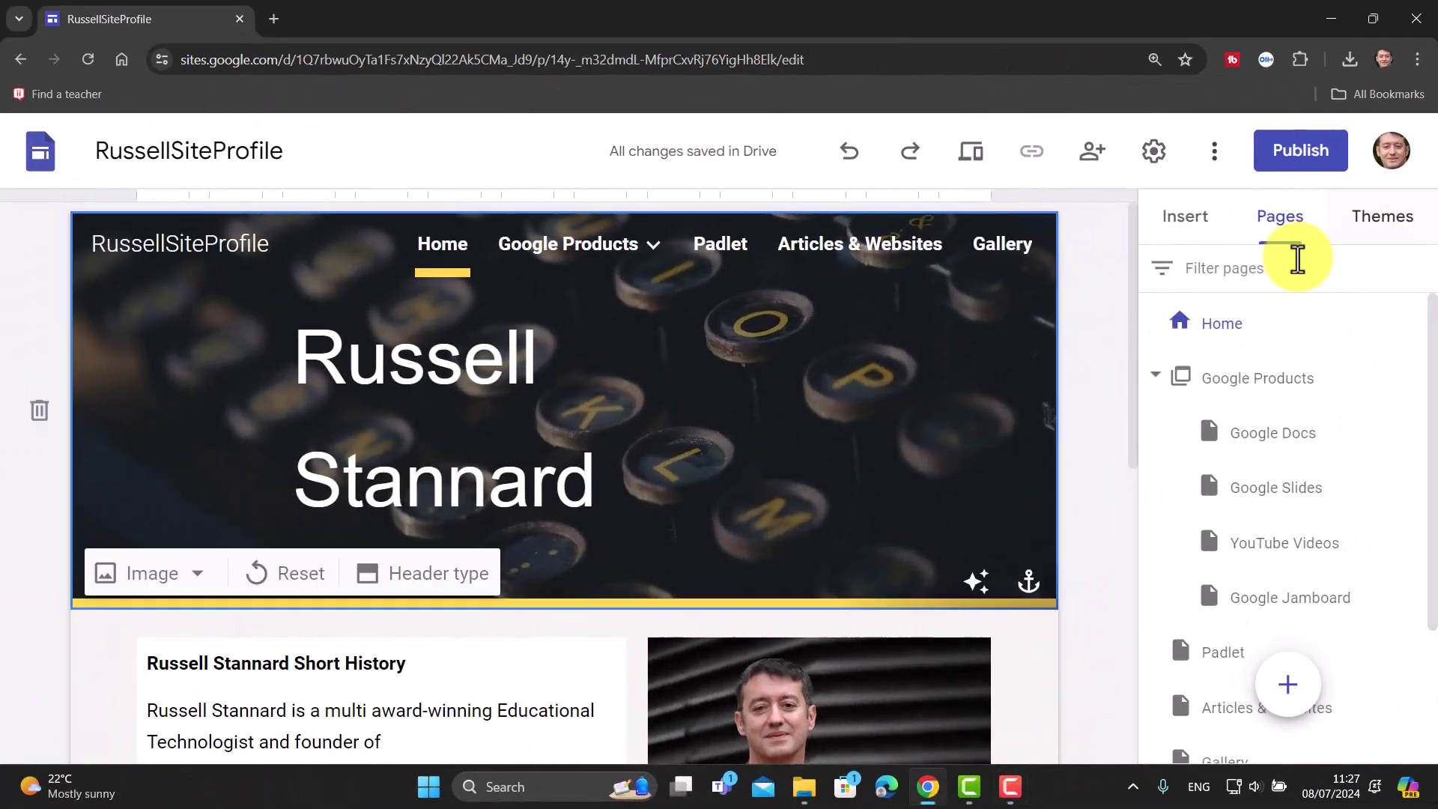
click(1222, 324)
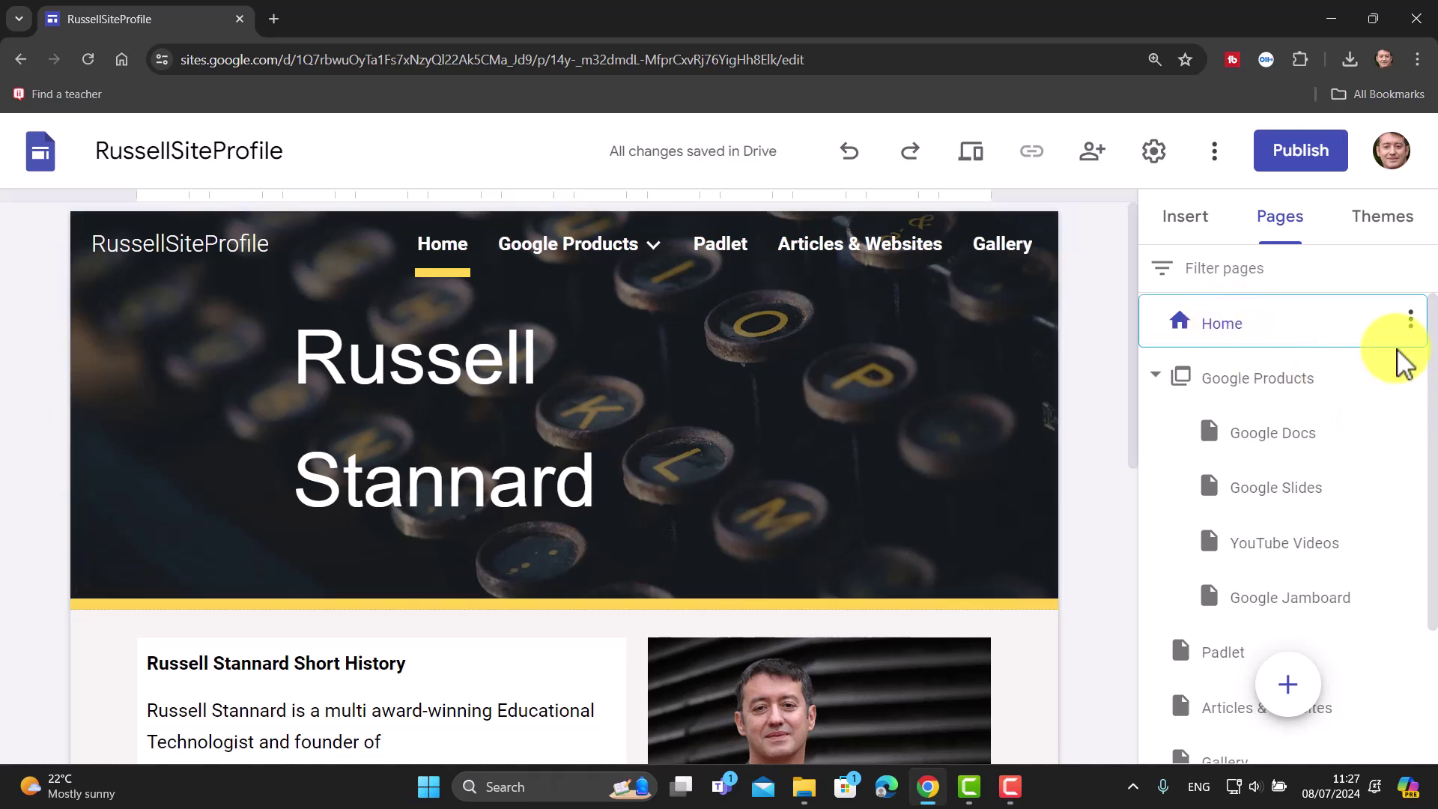
drag(1430, 375, 1427, 626)
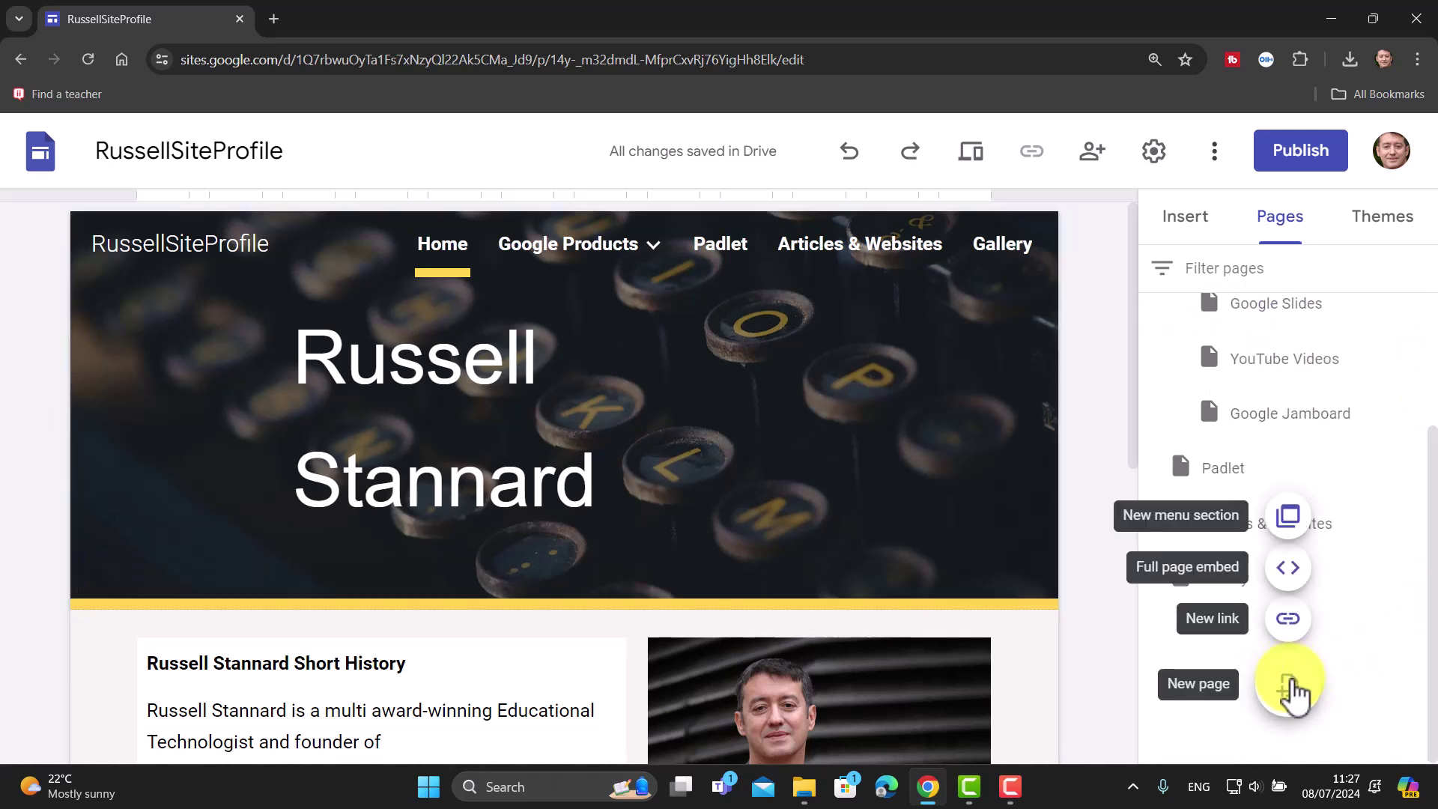
click(1288, 684)
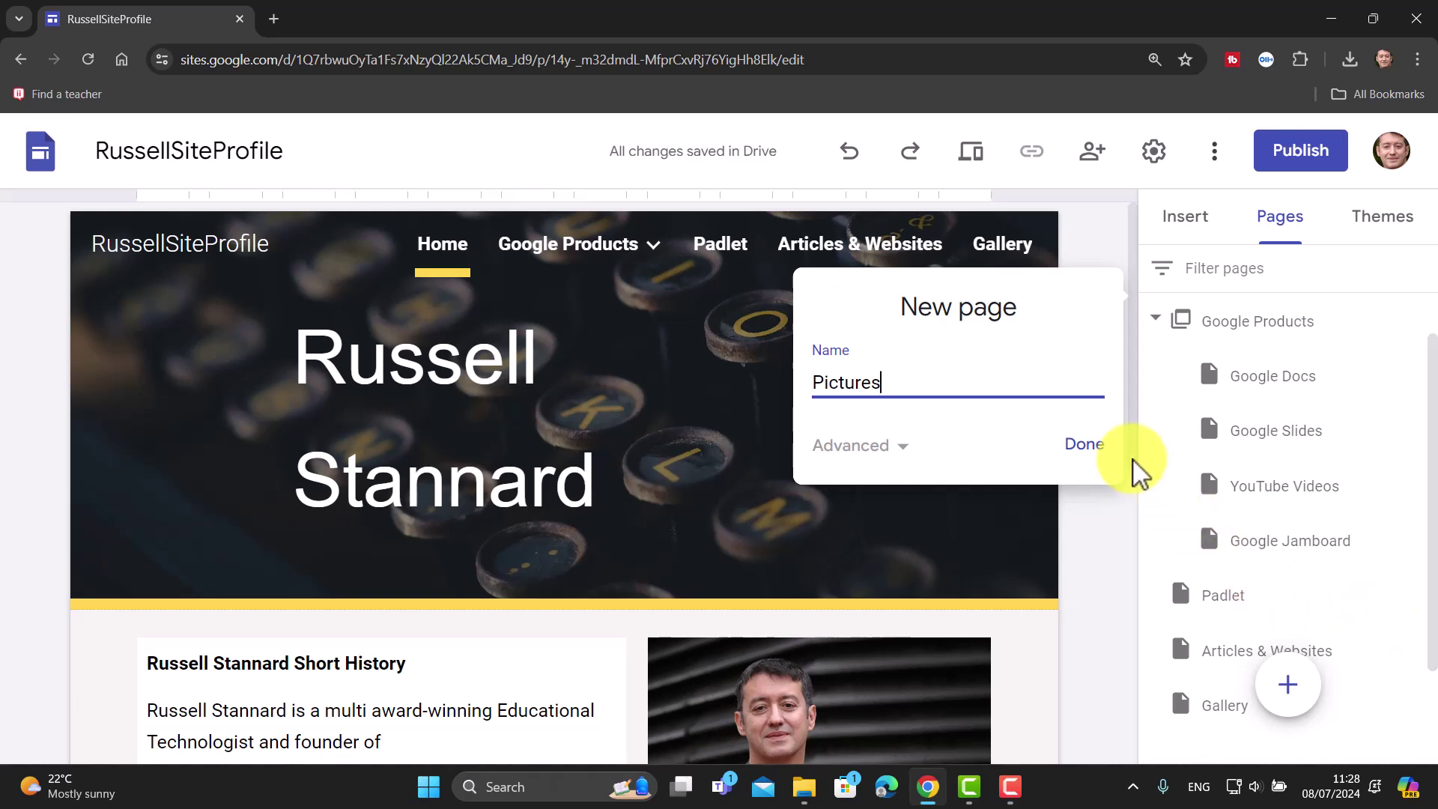
click(1084, 448)
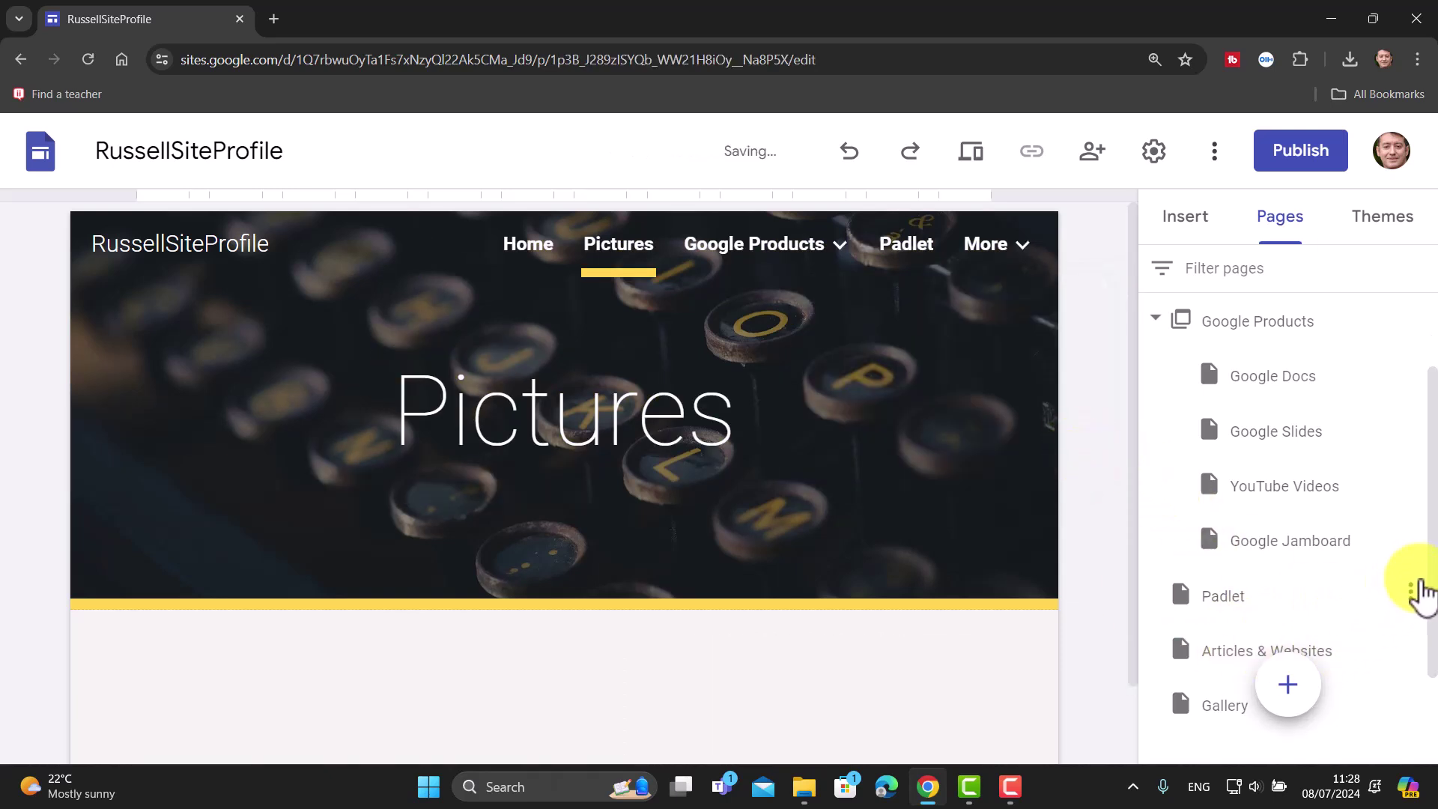
- Reorder the site's pages so that Pictures sits between Padlet and Articles & Websites
scroll(1431, 588, up, 1)
scroll(1431, 588, up, 2)
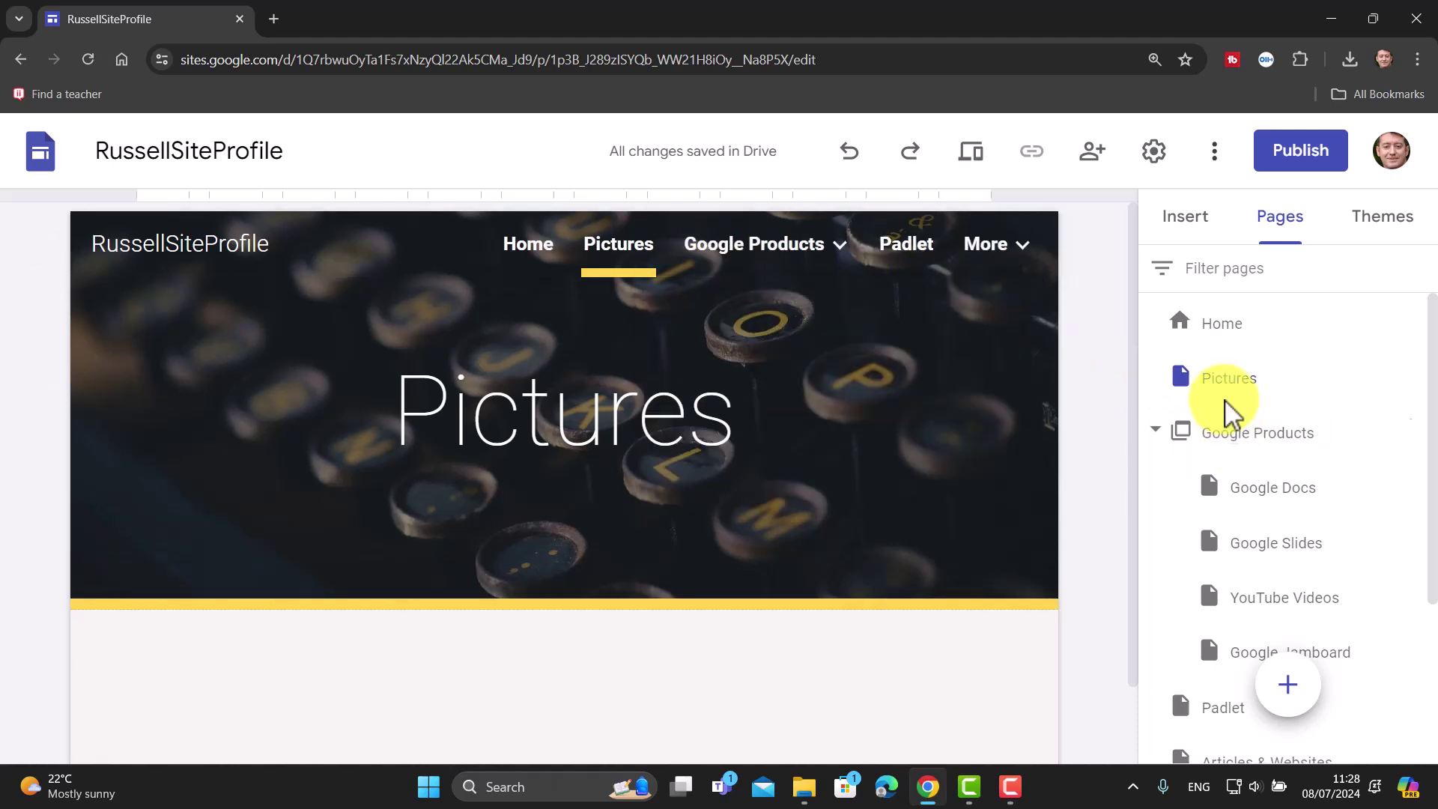
drag(1182, 375, 1196, 740)
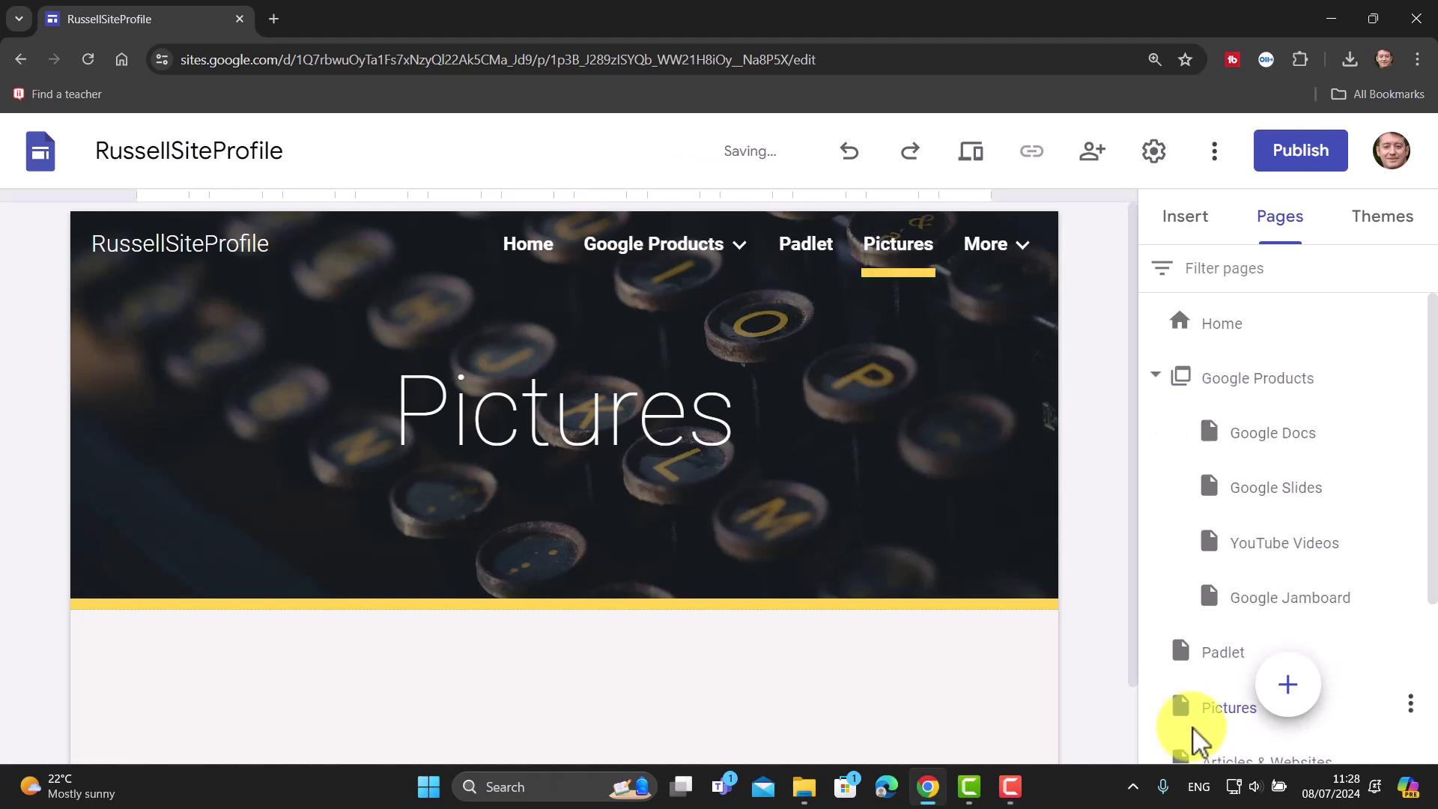
drag(1430, 594, 1435, 608)
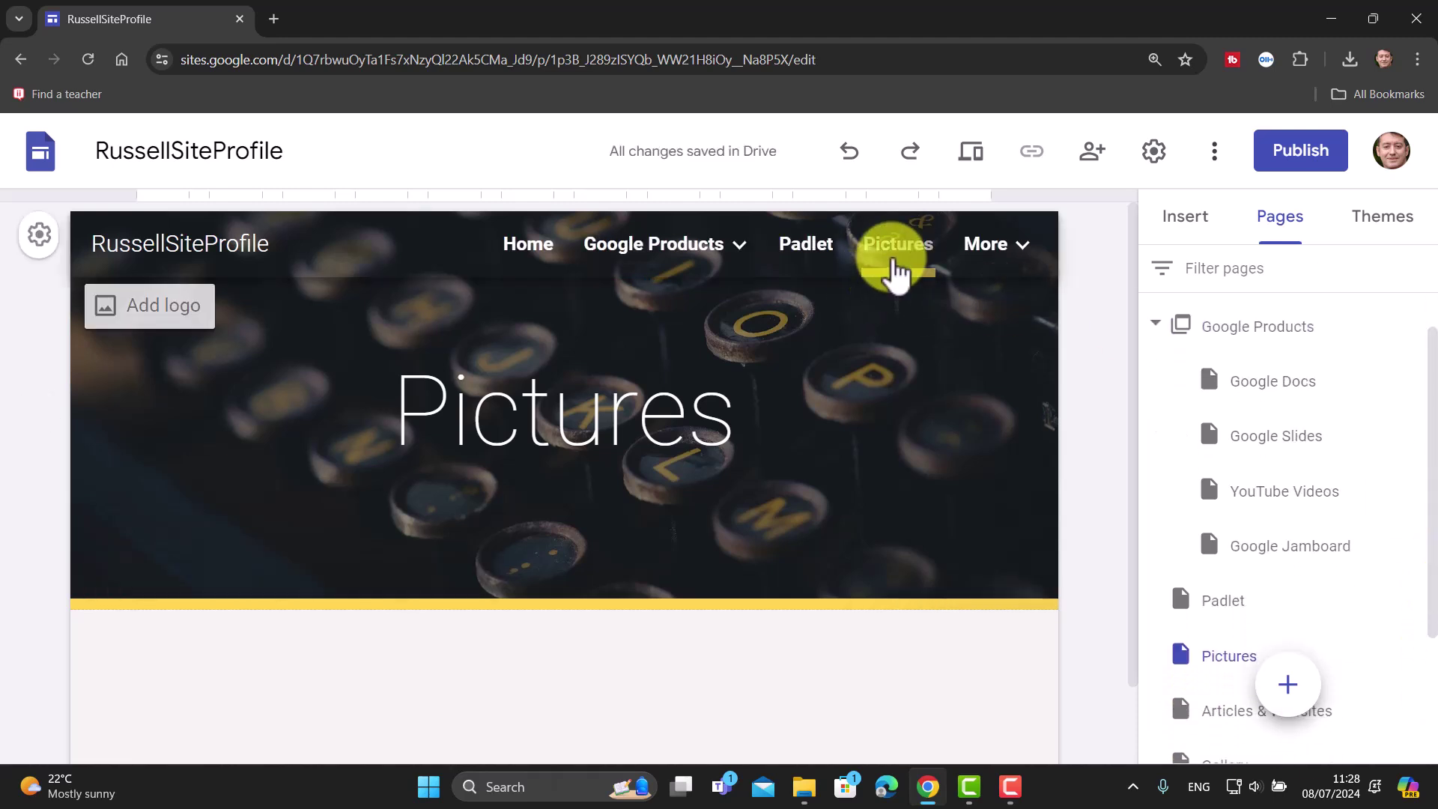
click(1186, 219)
drag(1431, 397, 1433, 505)
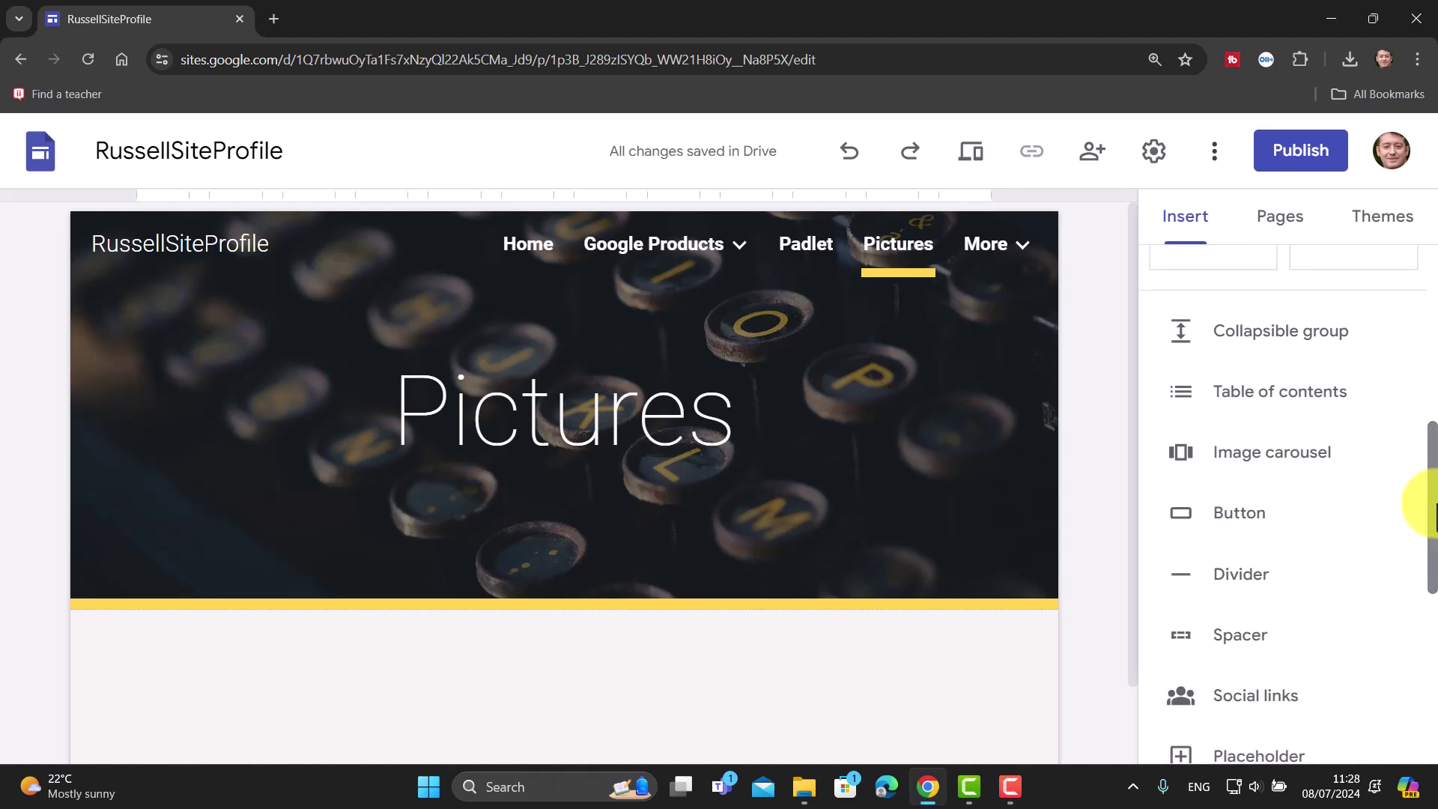
click(1258, 455)
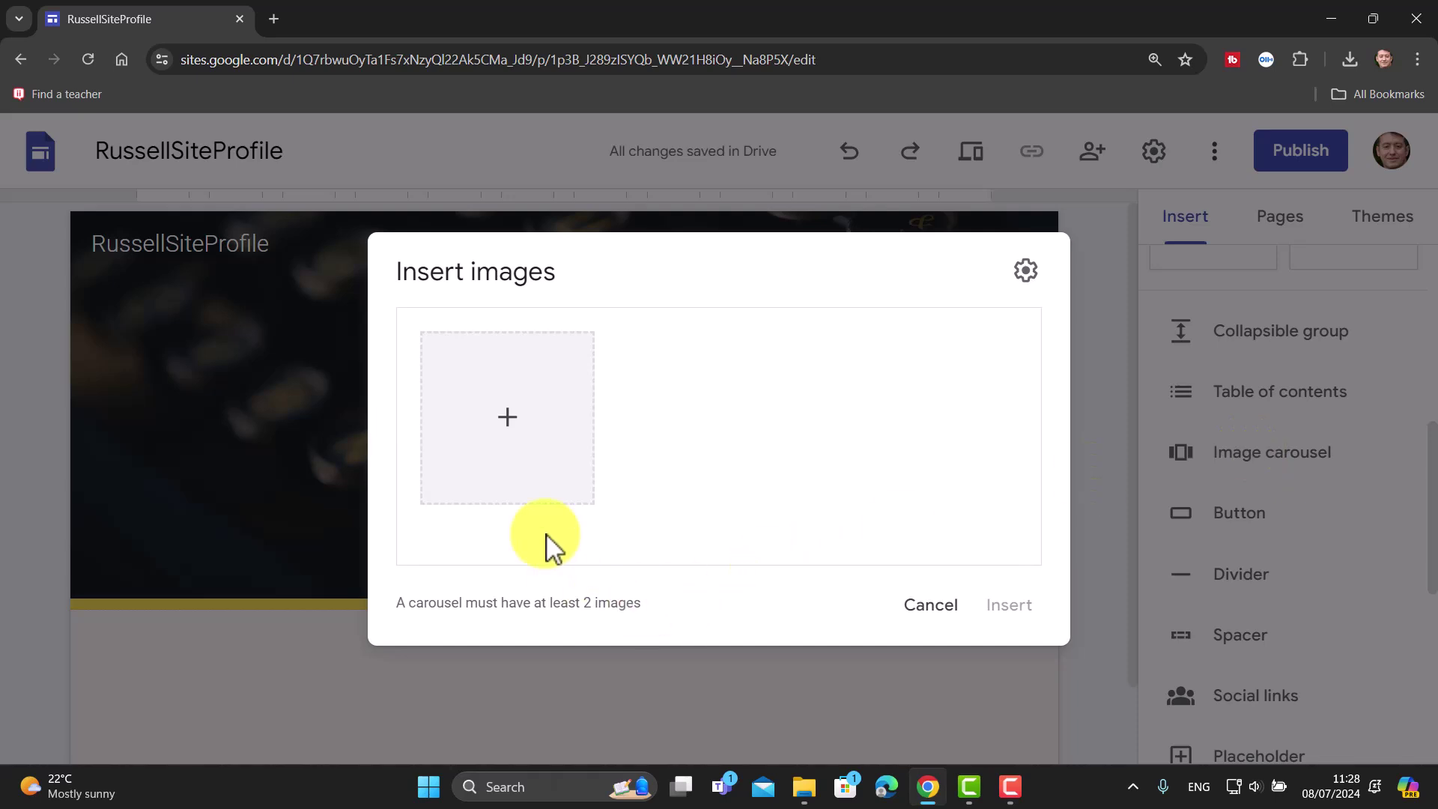
click(508, 418)
click(542, 463)
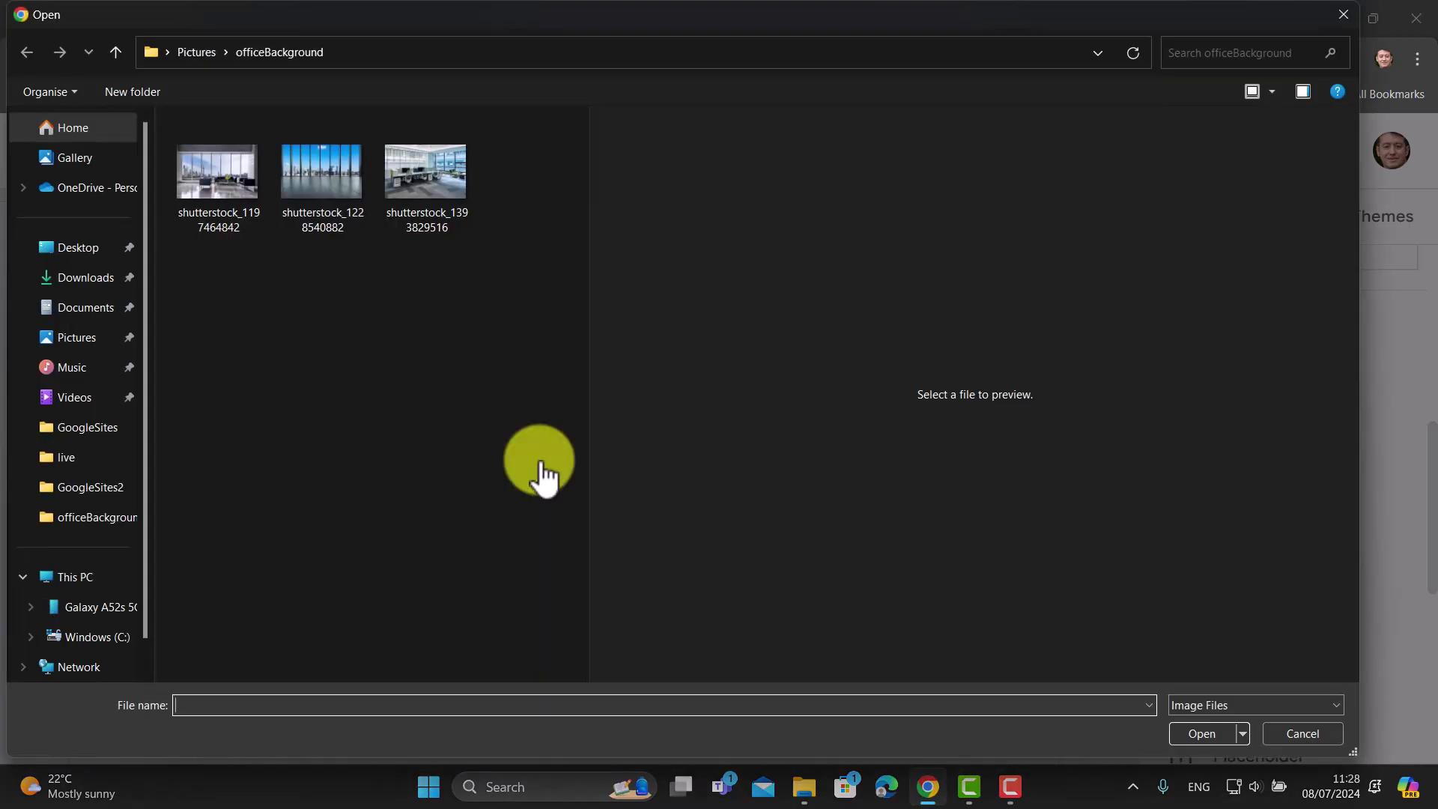
click(208, 201)
click(1194, 732)
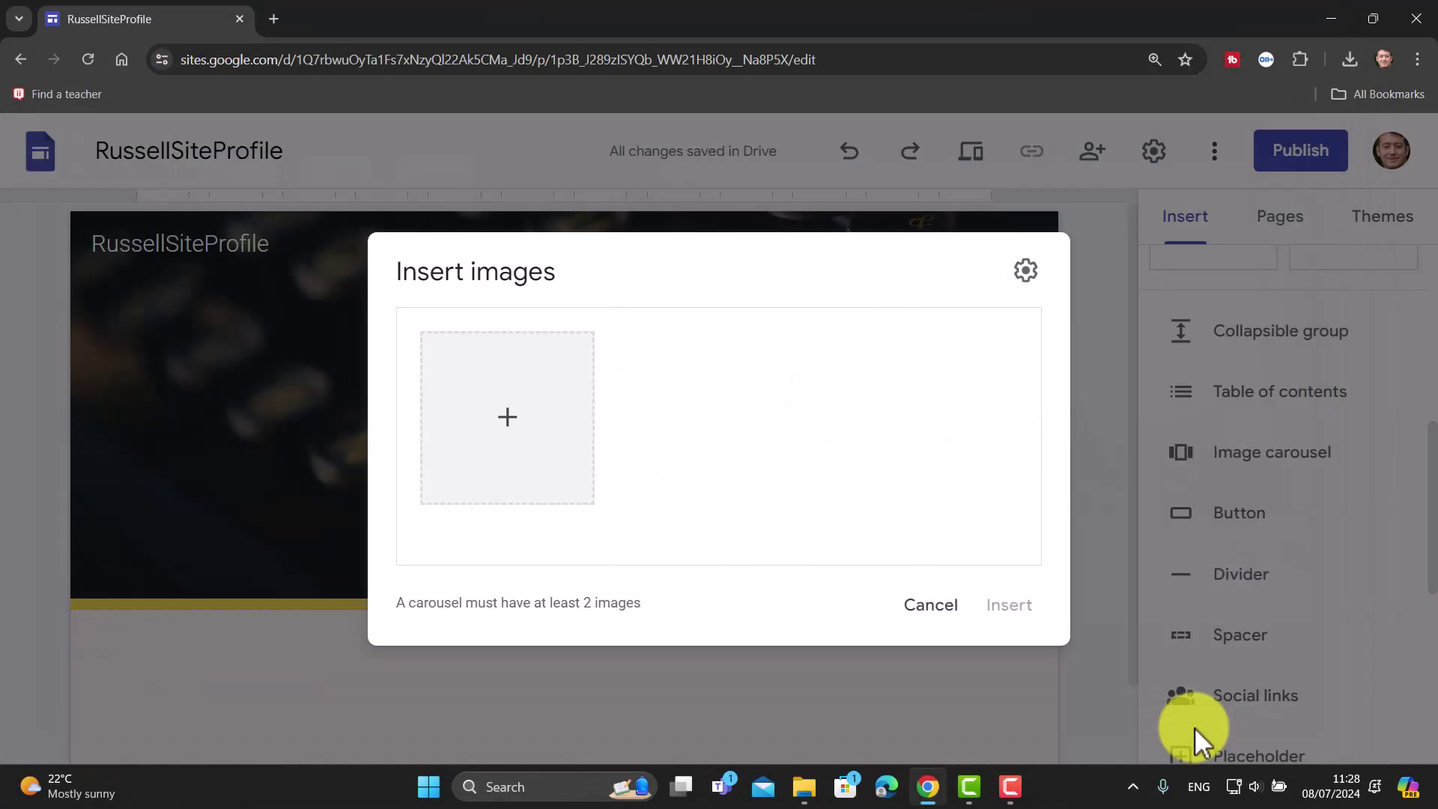
click(491, 424)
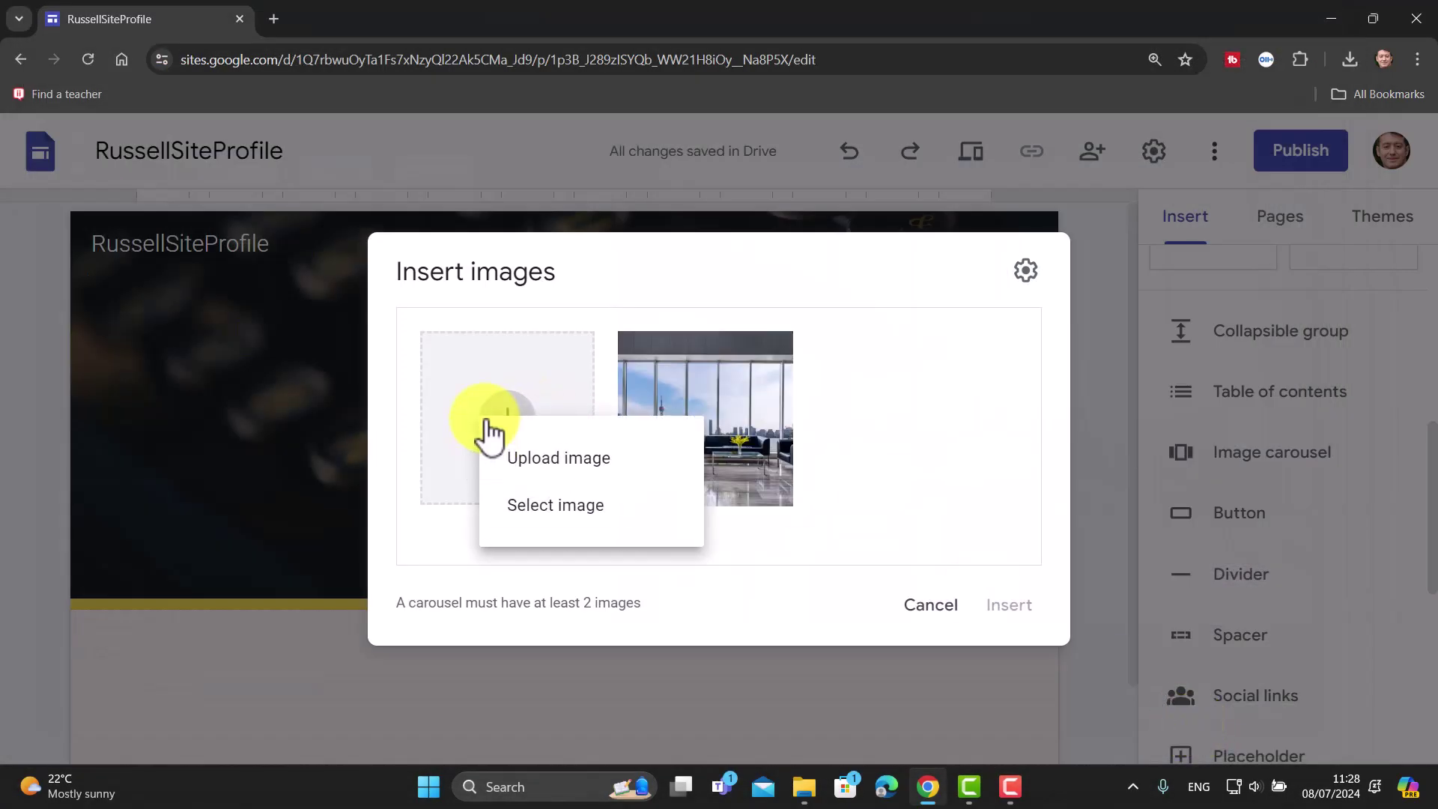
click(538, 469)
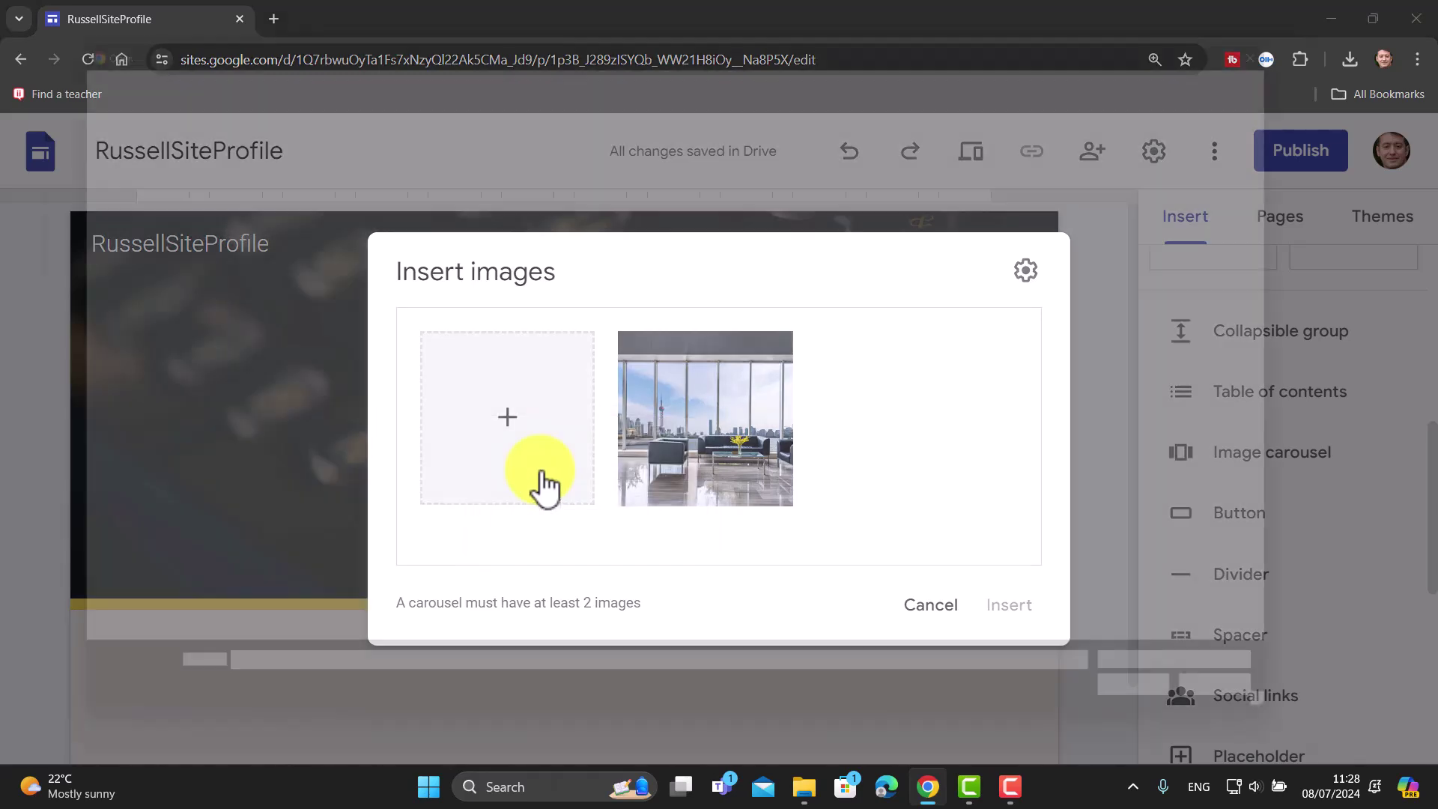
click(331, 218)
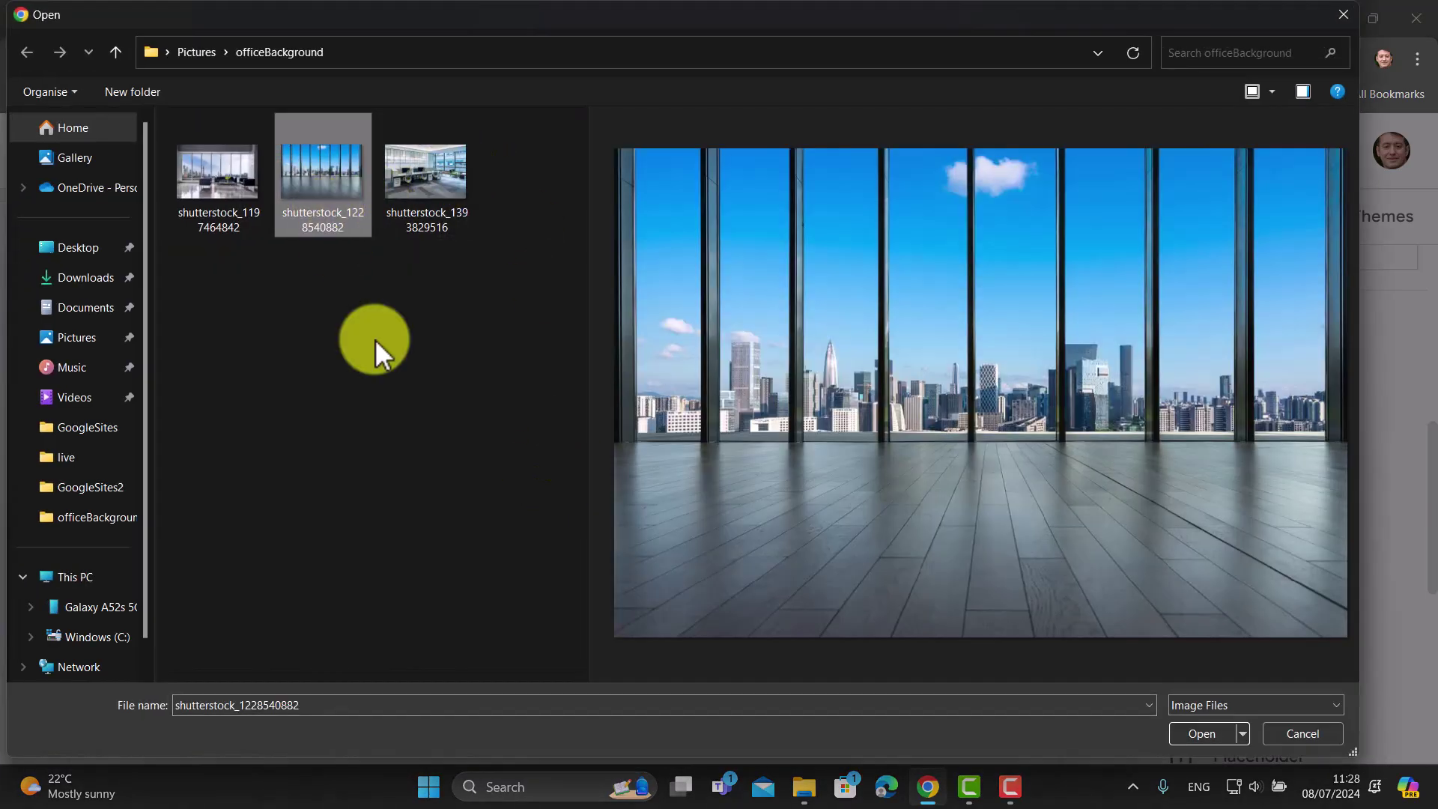
click(1209, 739)
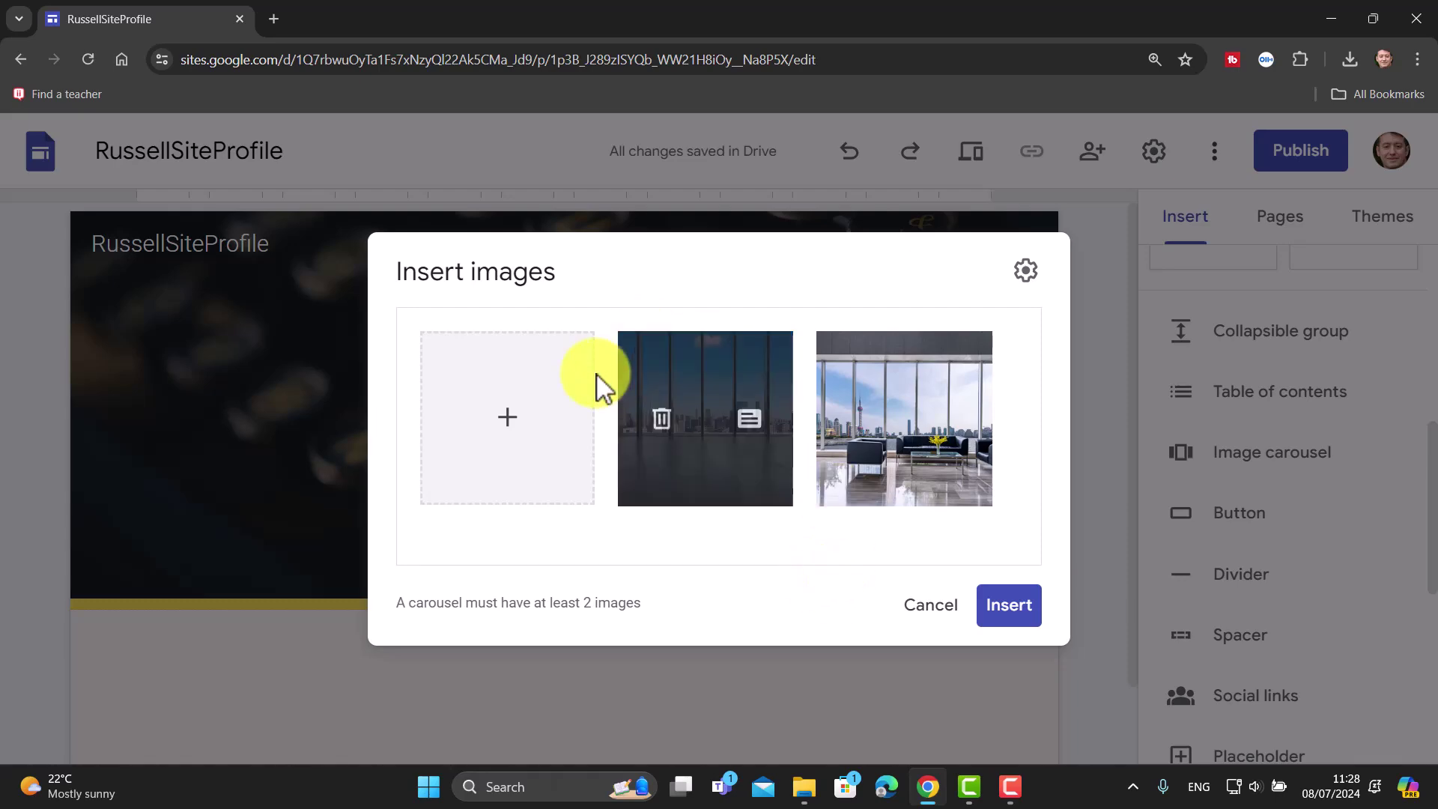
click(512, 420)
click(560, 453)
click(463, 193)
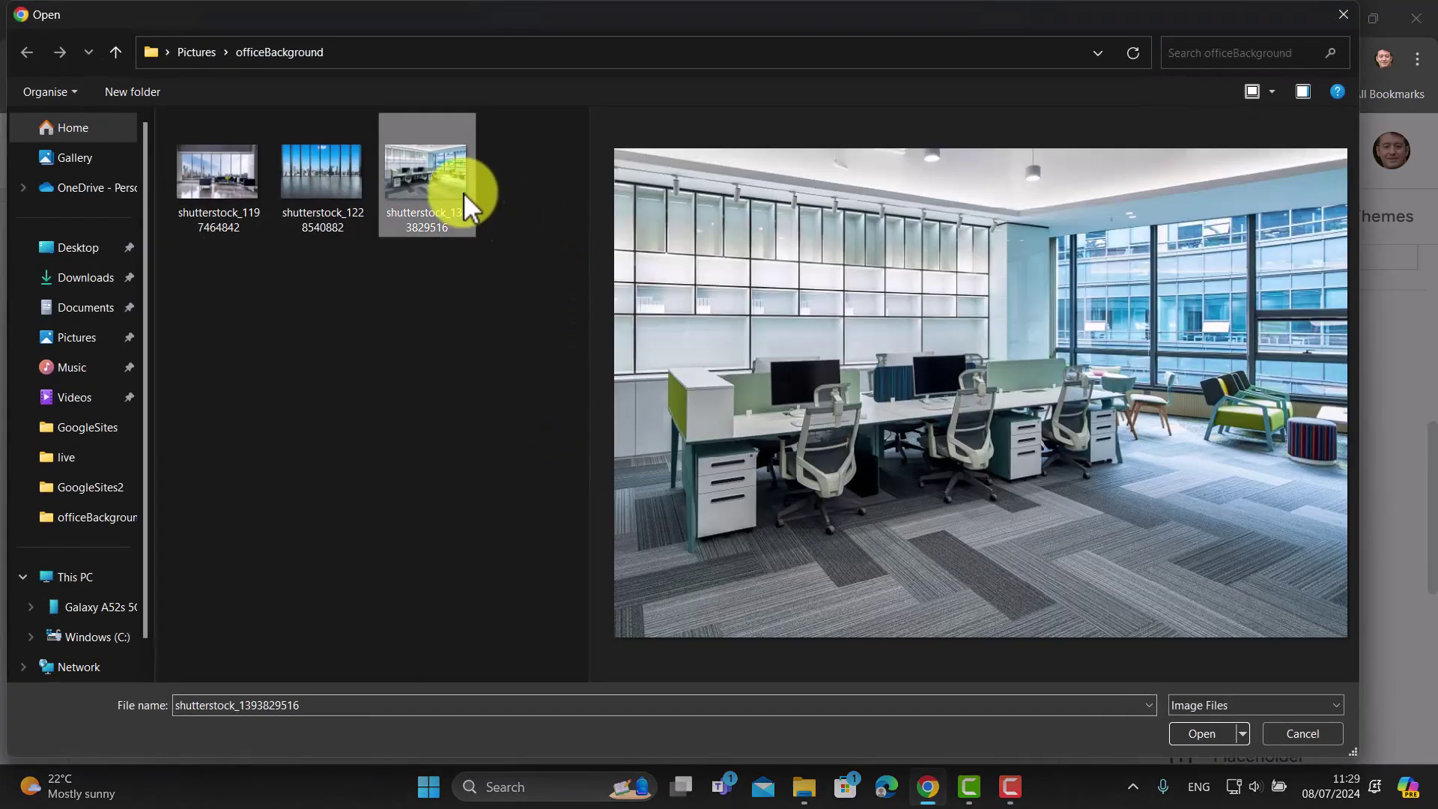
click(1208, 740)
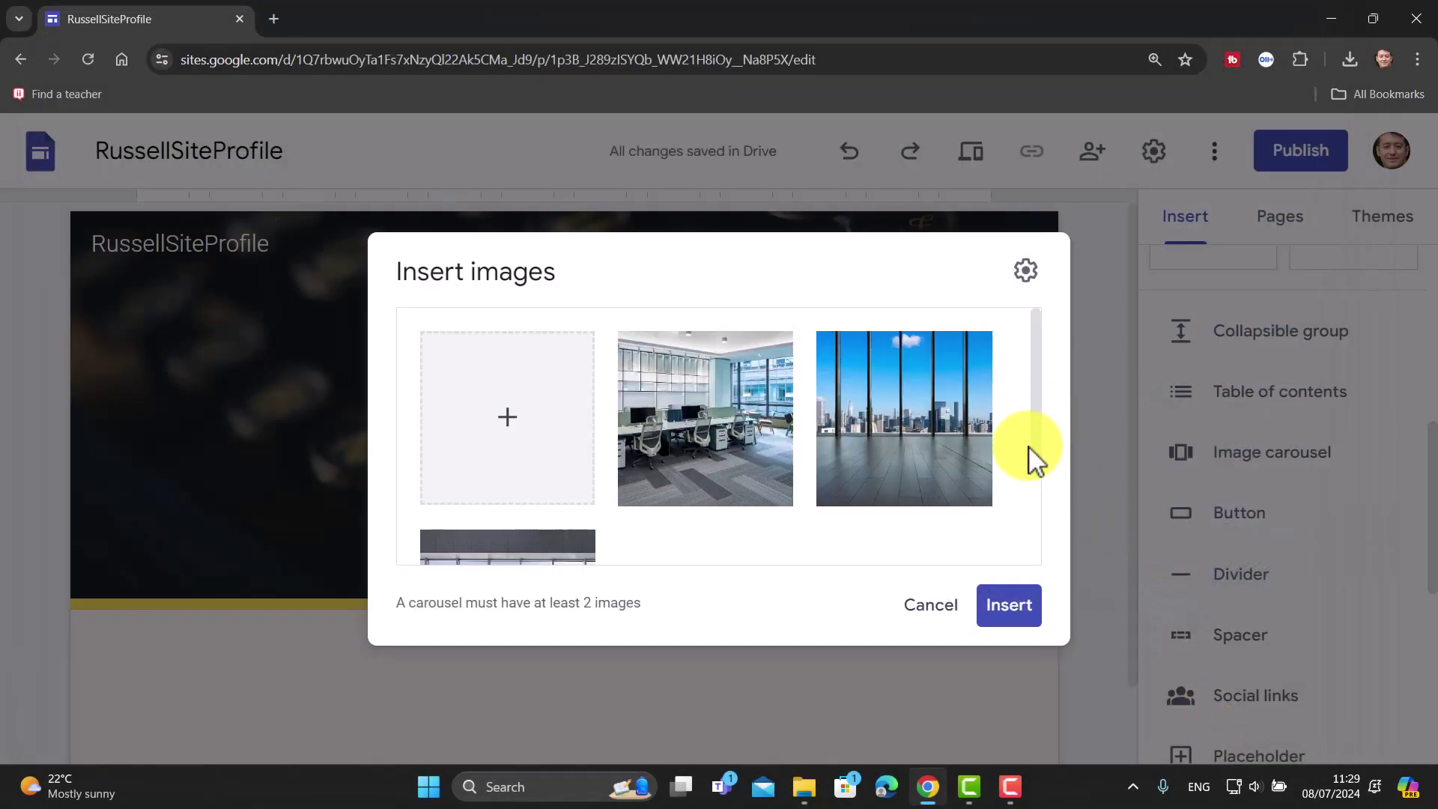
- Insert the three-image carousel on the Pictures page and enlarge it to the full content width
drag(1037, 449, 1028, 547)
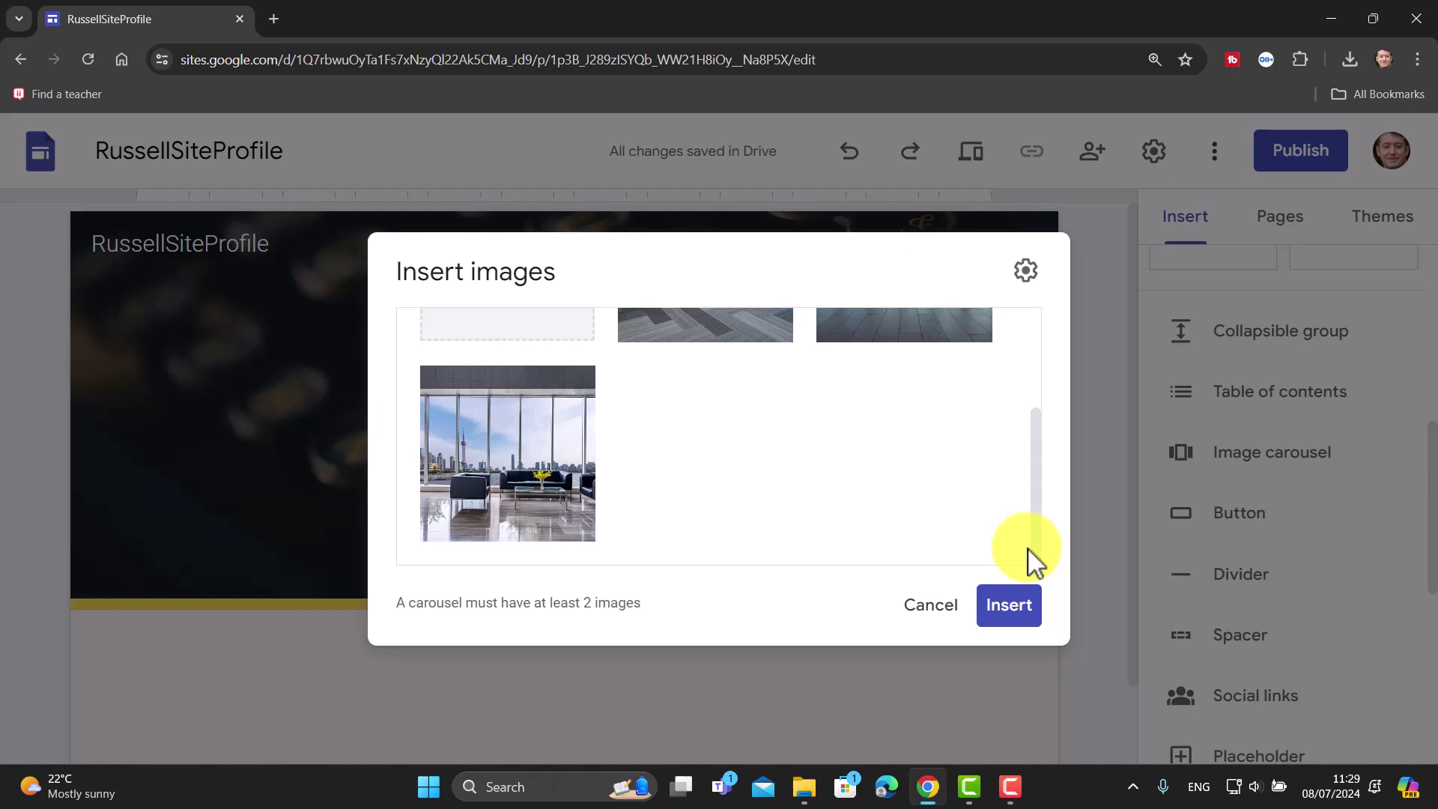
click(1011, 615)
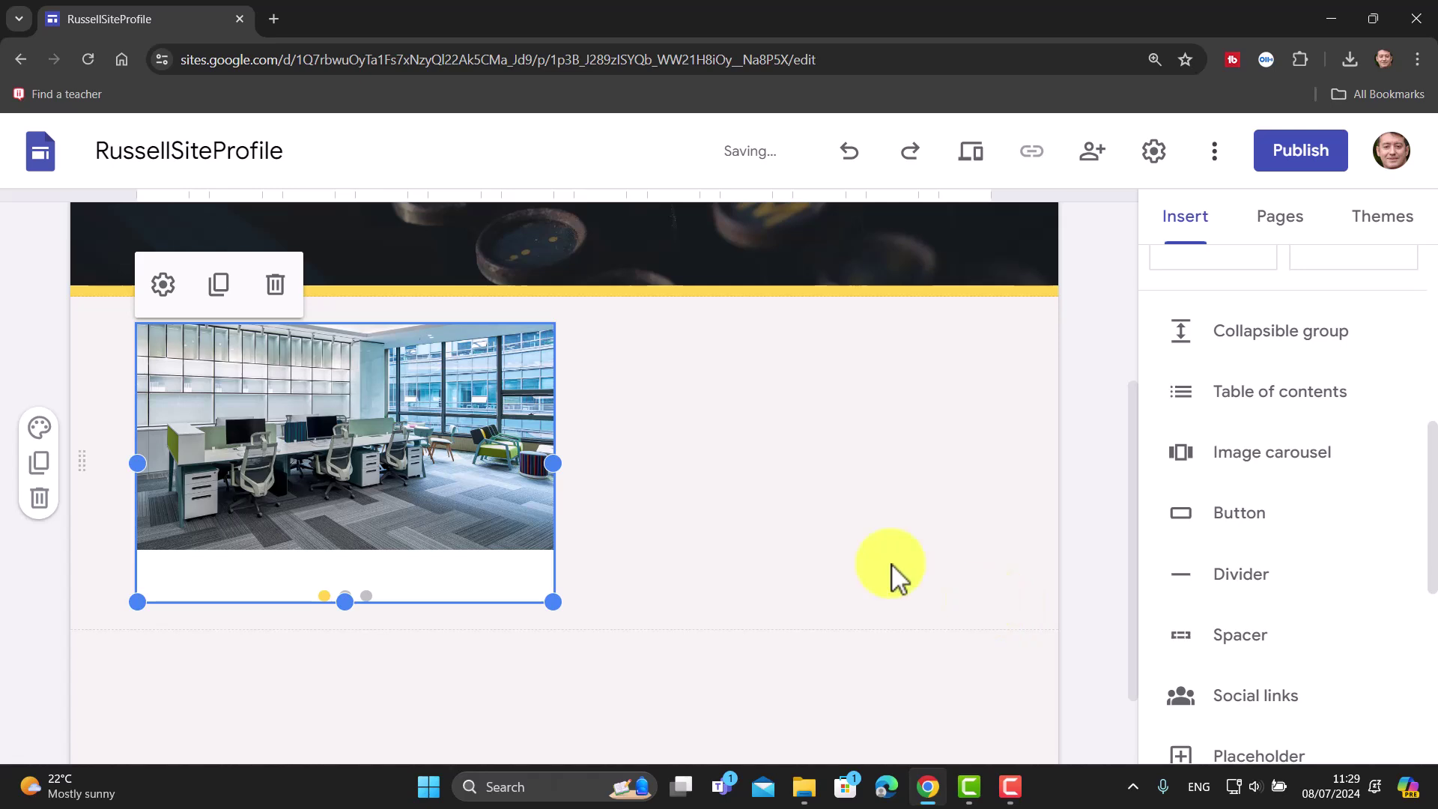
drag(552, 604, 977, 734)
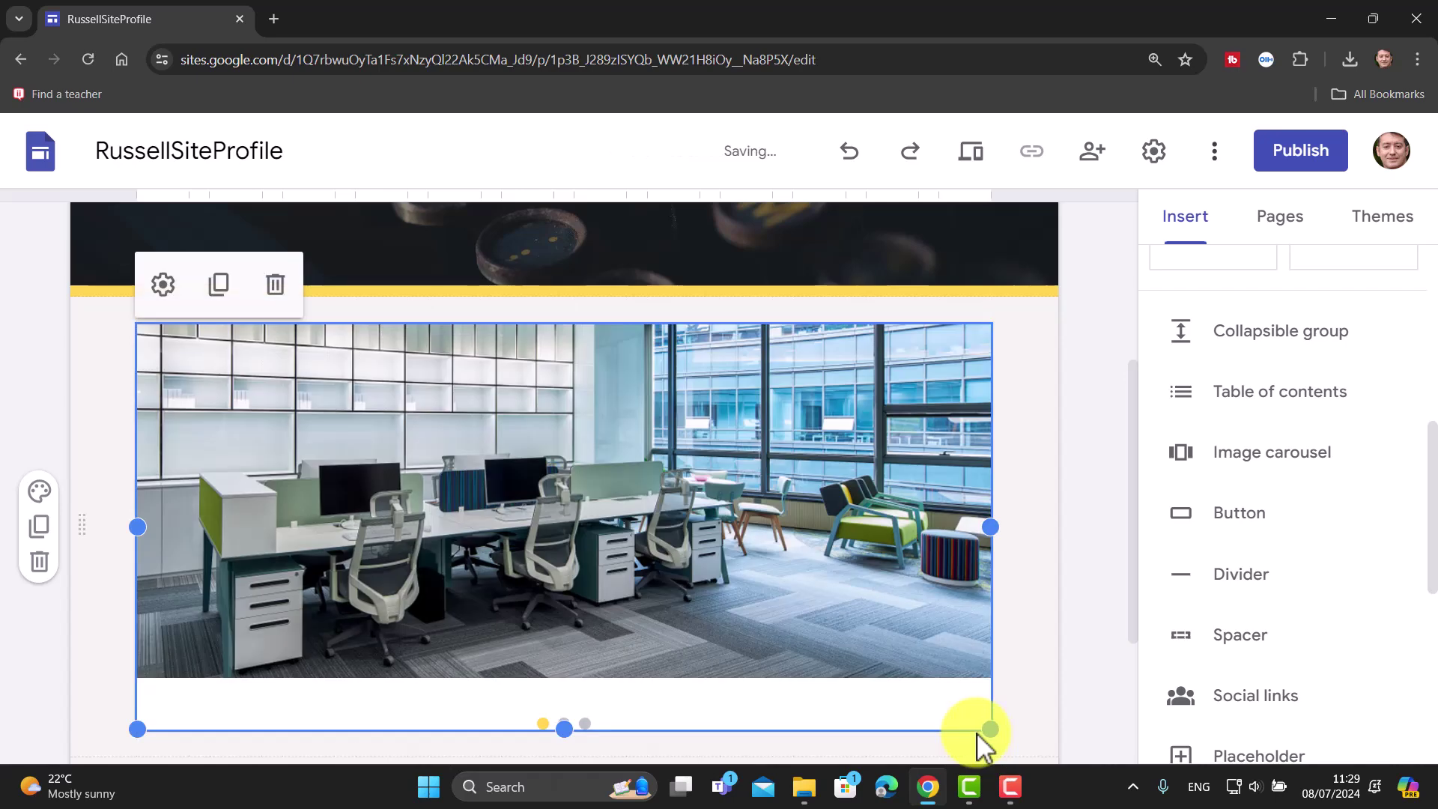
- Preview the Pictures page and browse forwards and backwards through the carousel images
click(979, 161)
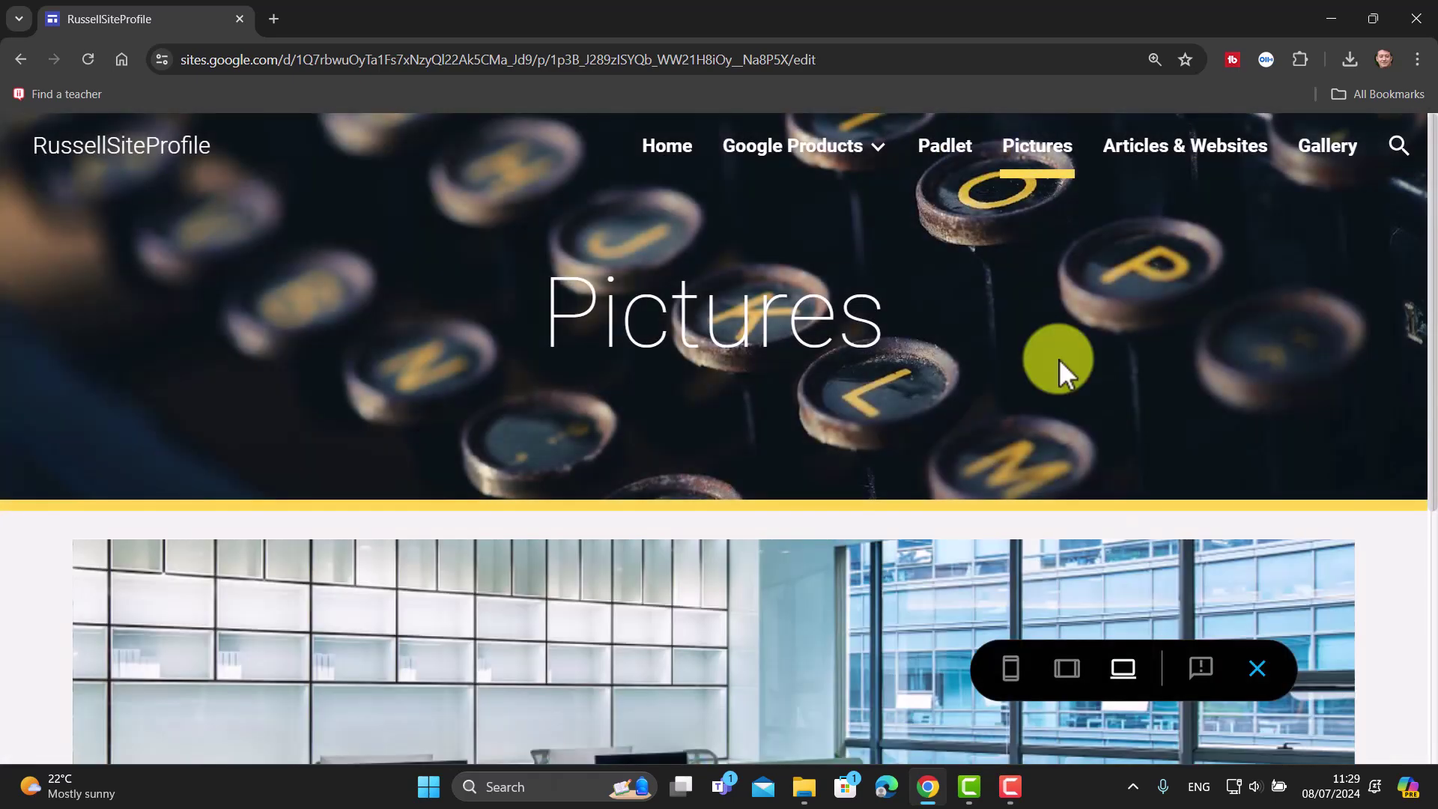
drag(1430, 346, 1413, 684)
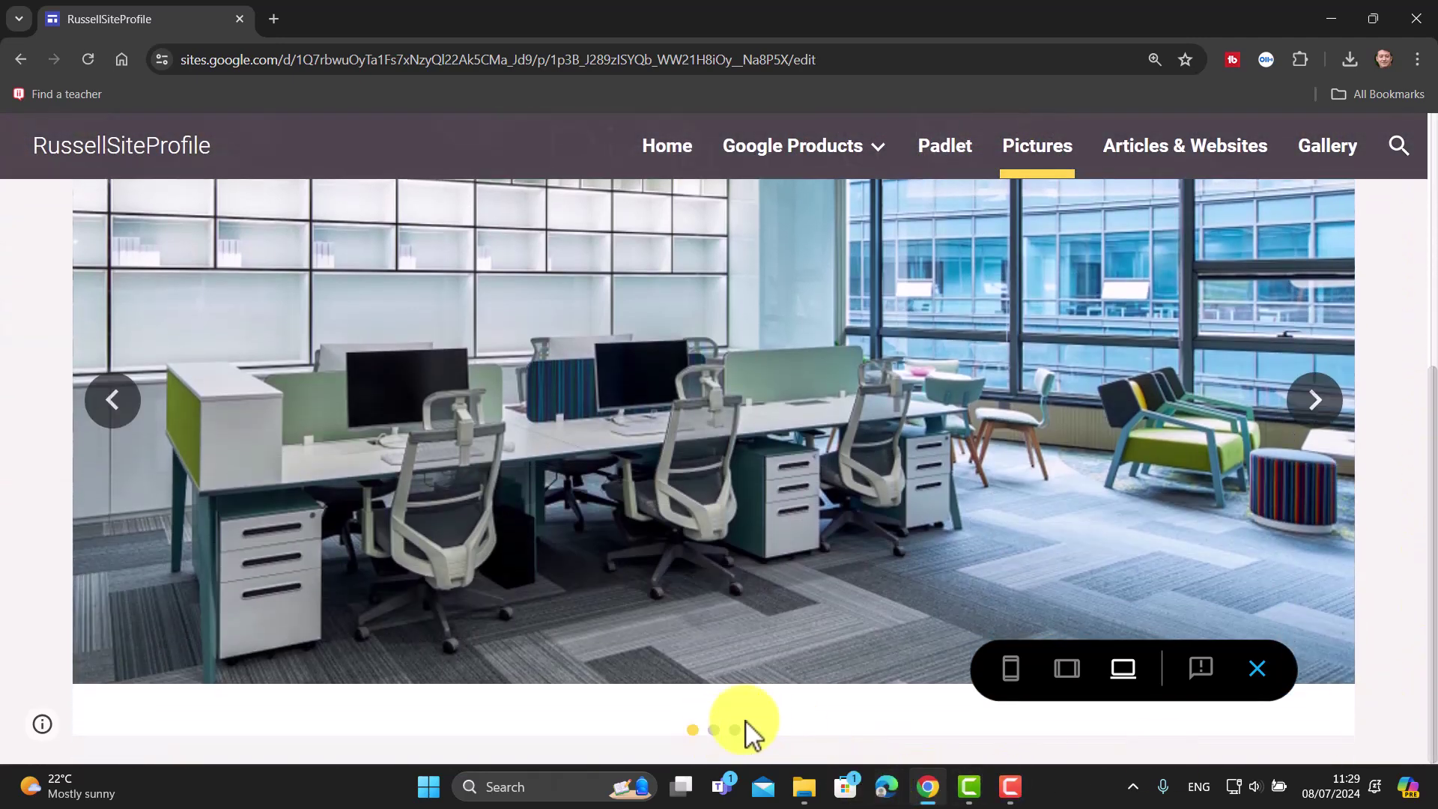
click(1312, 408)
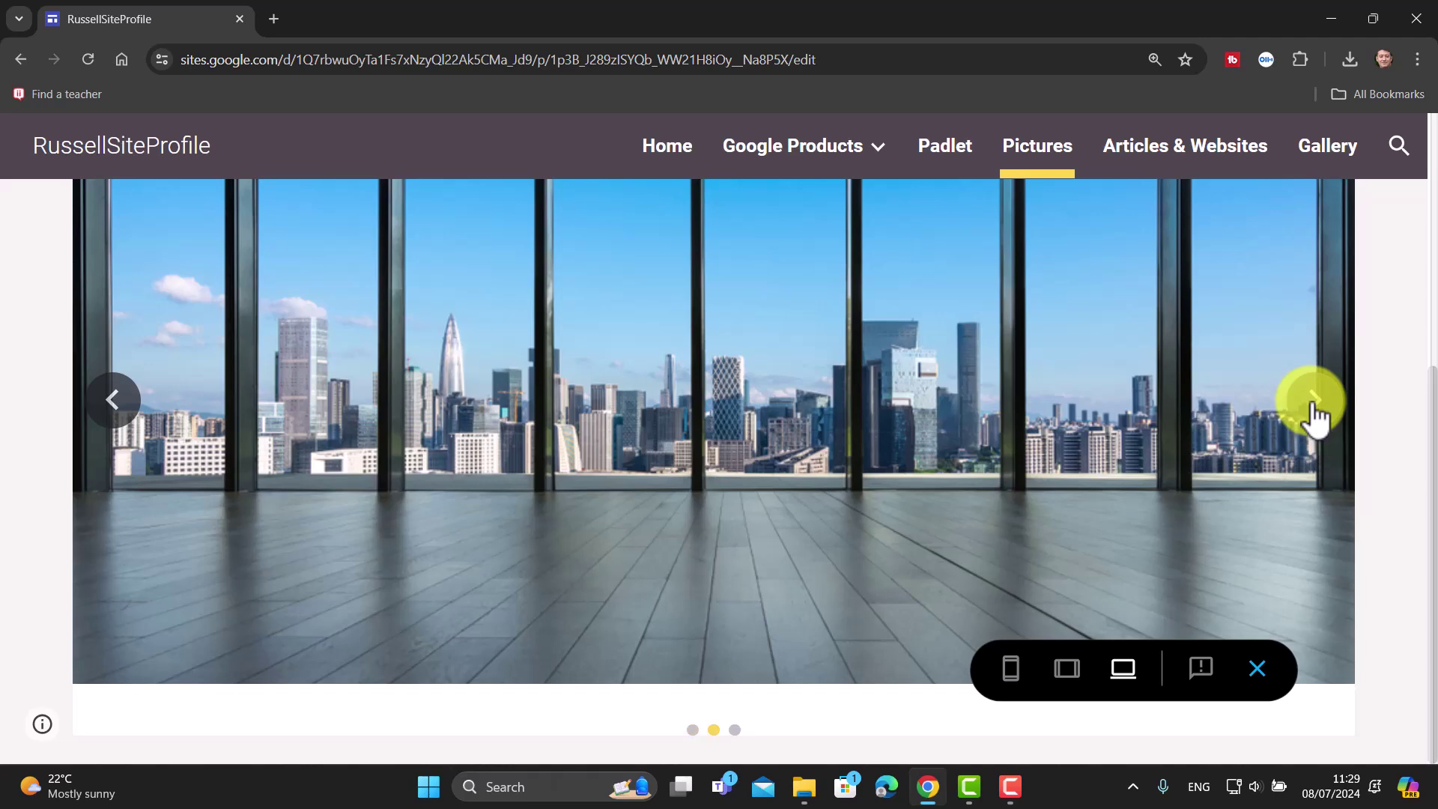
click(1313, 408)
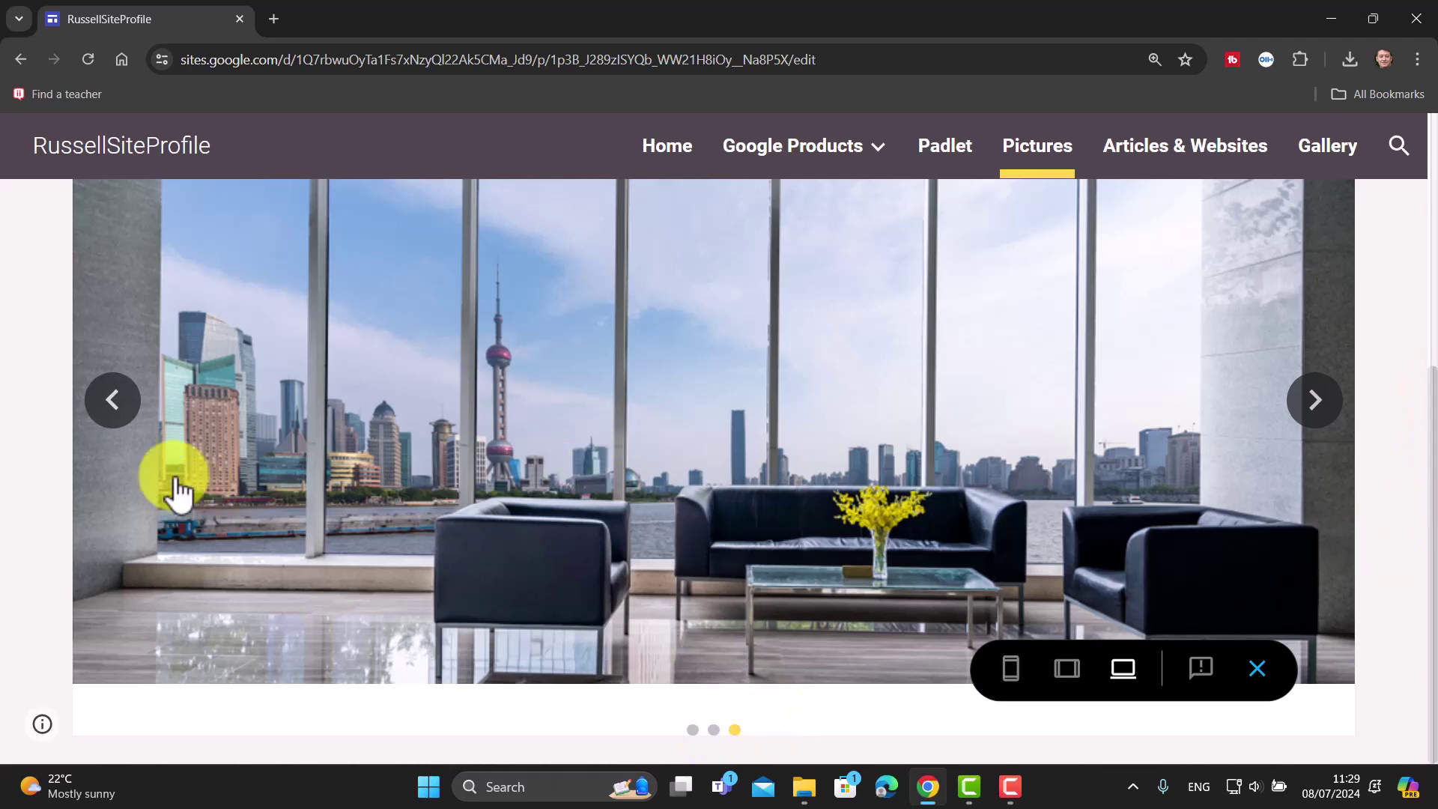
click(112, 412)
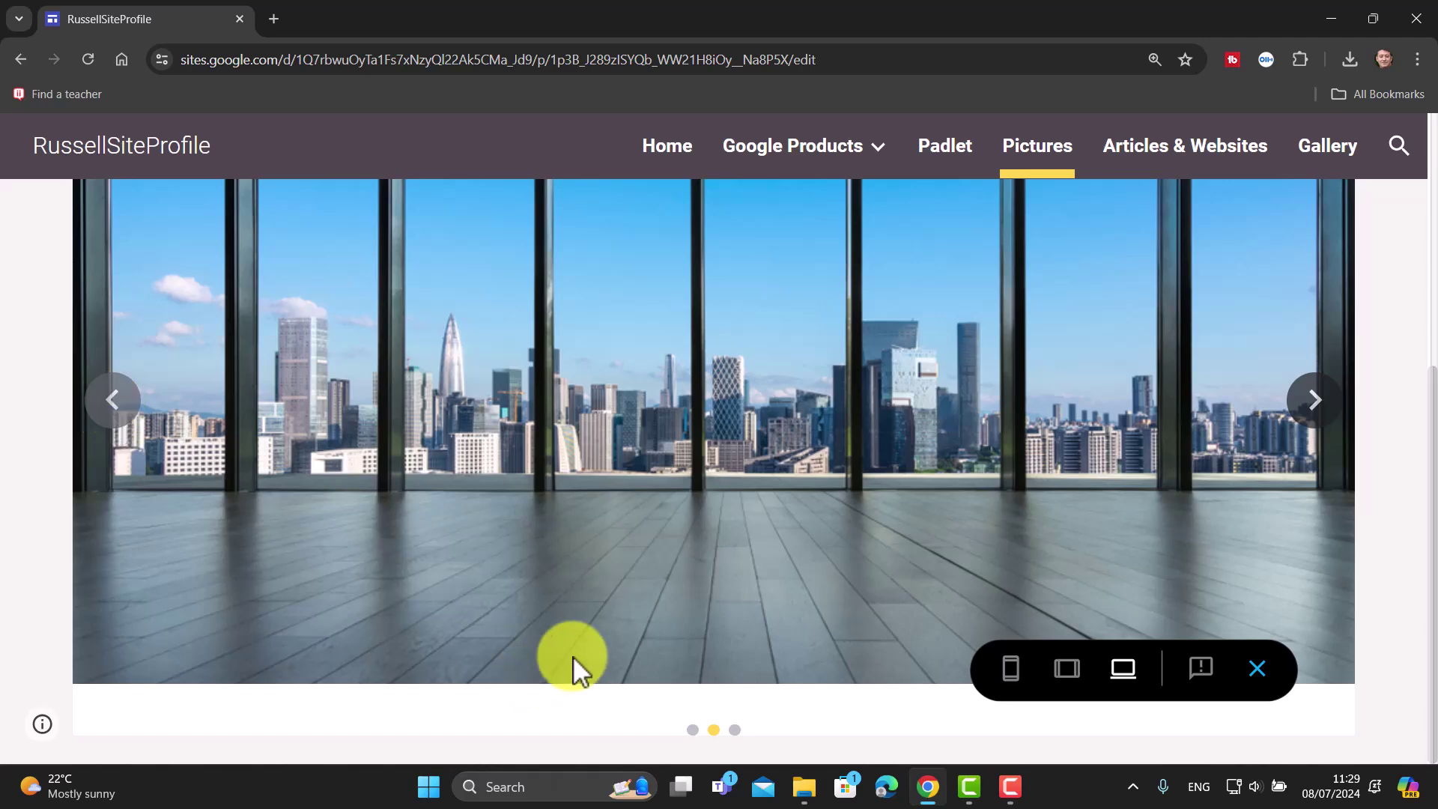
click(114, 408)
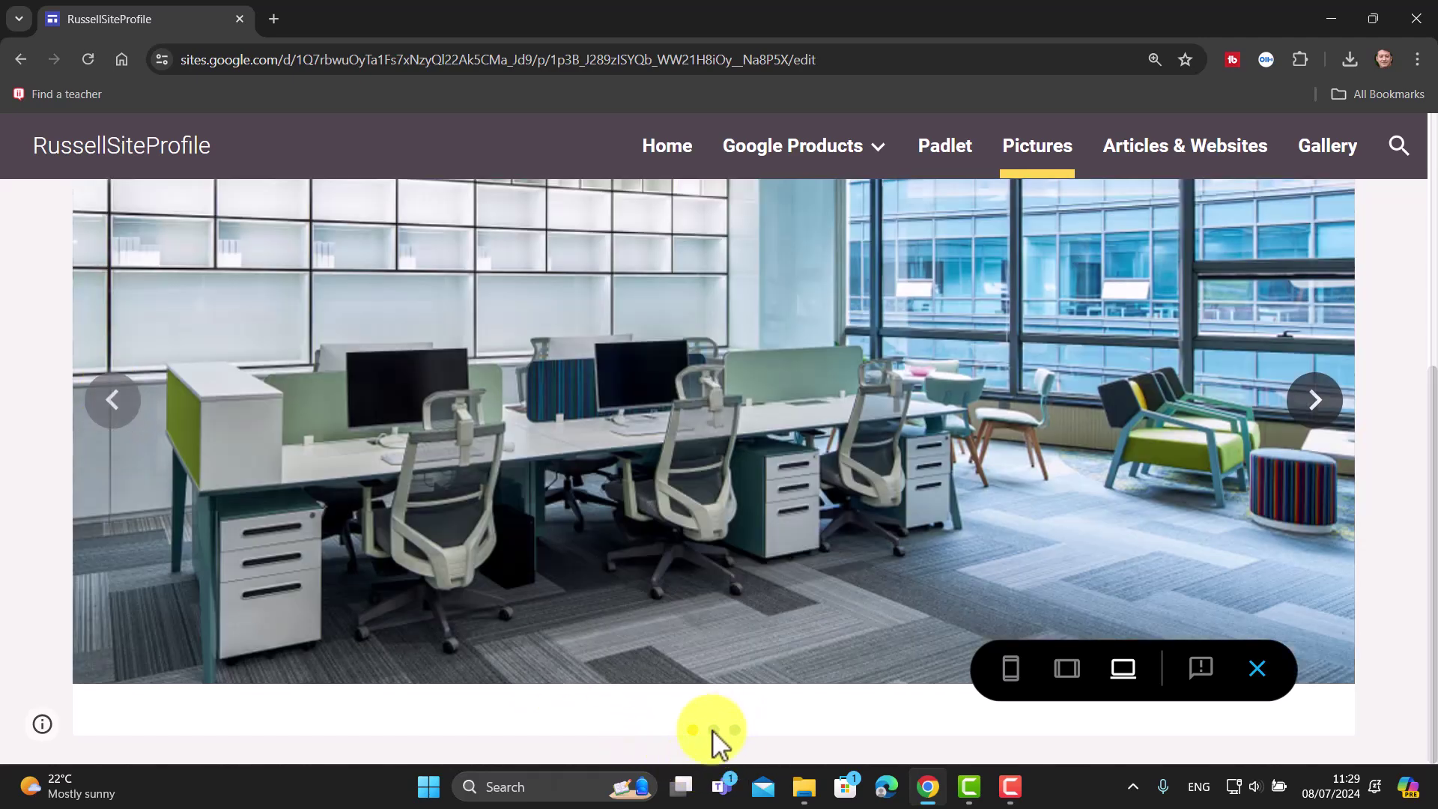
click(1310, 405)
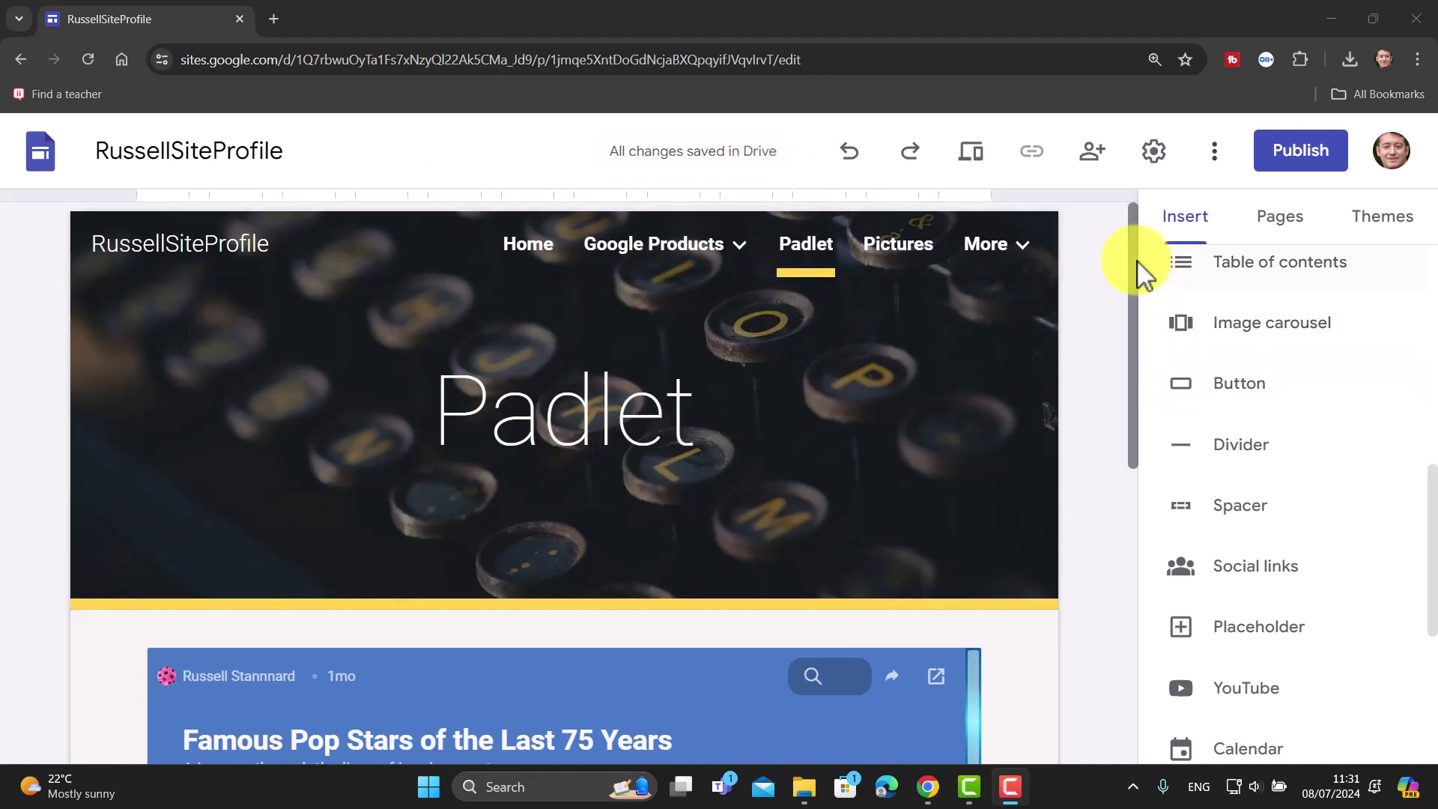
- Add two dividers below the embedded Padlet board at the end of the Padlet page
drag(1137, 261, 1122, 623)
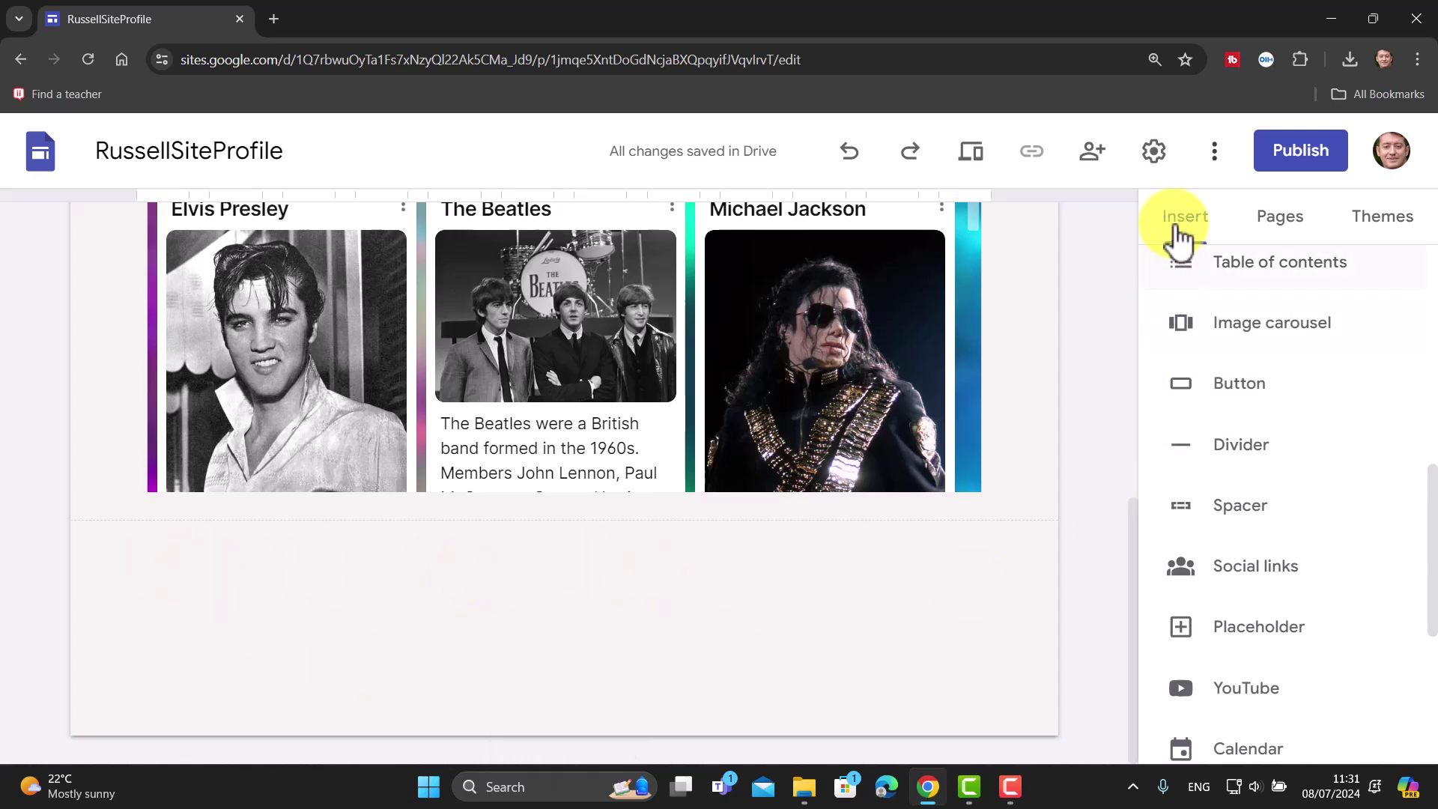
click(1240, 450)
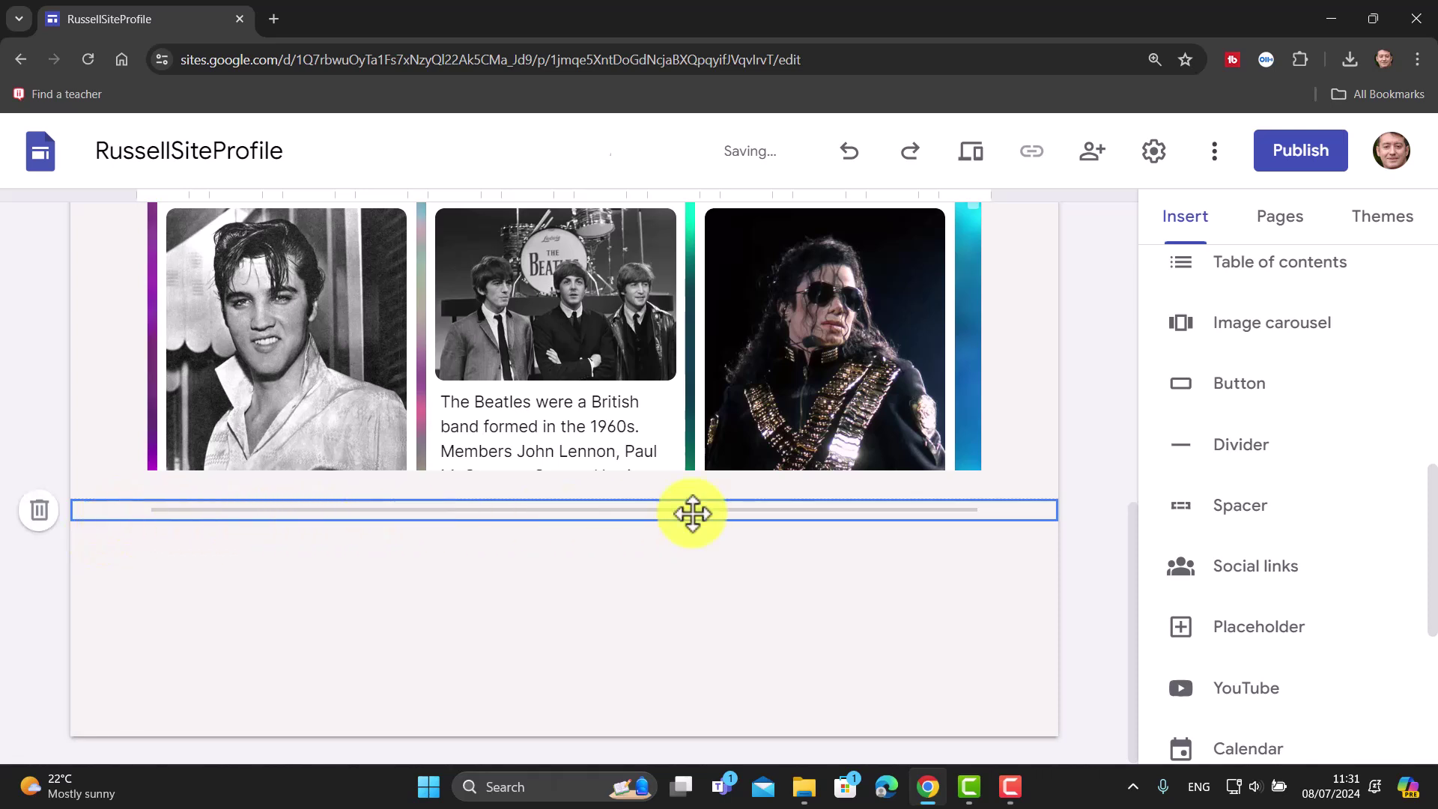
click(1246, 456)
click(231, 573)
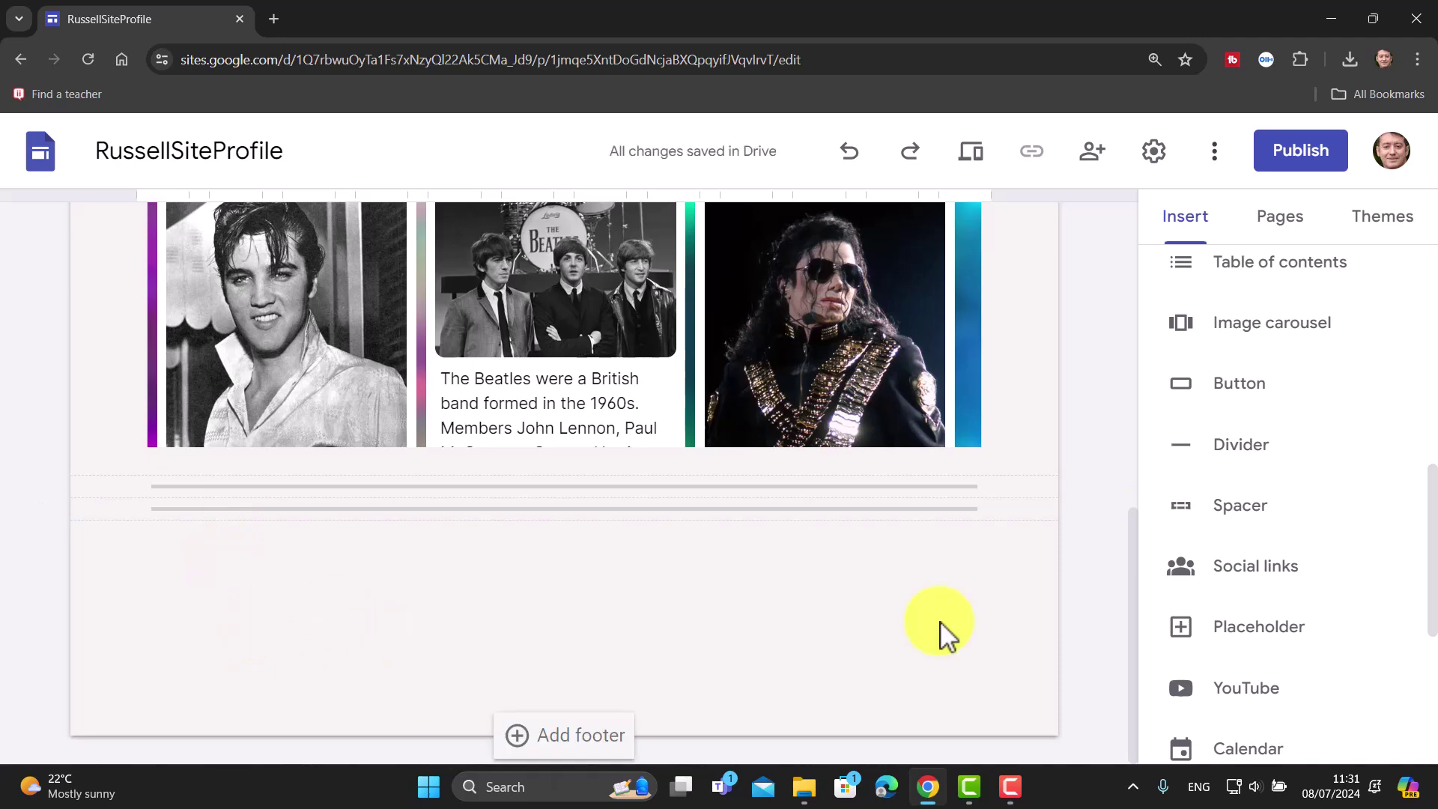
drag(1131, 552, 1114, 630)
click(460, 320)
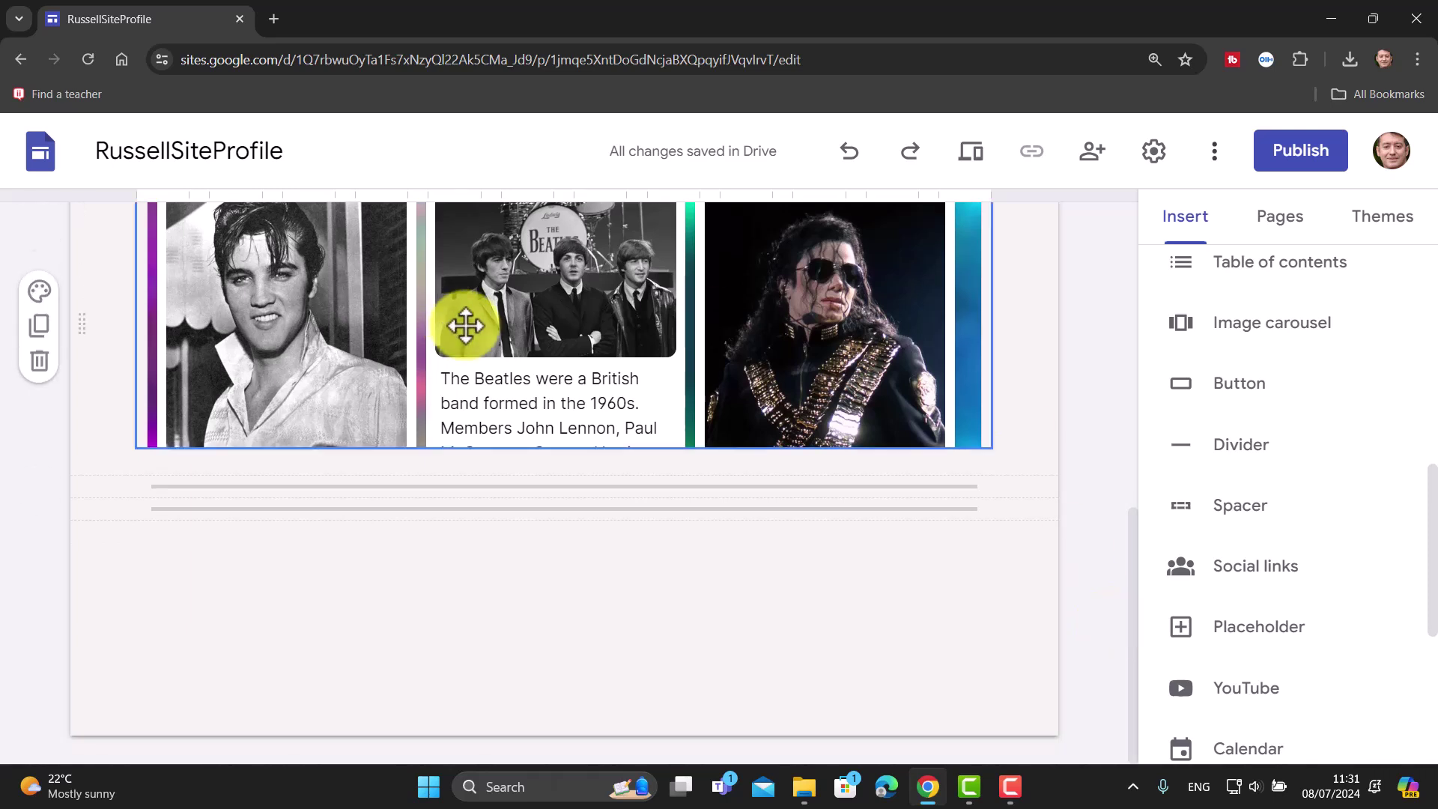
click(243, 588)
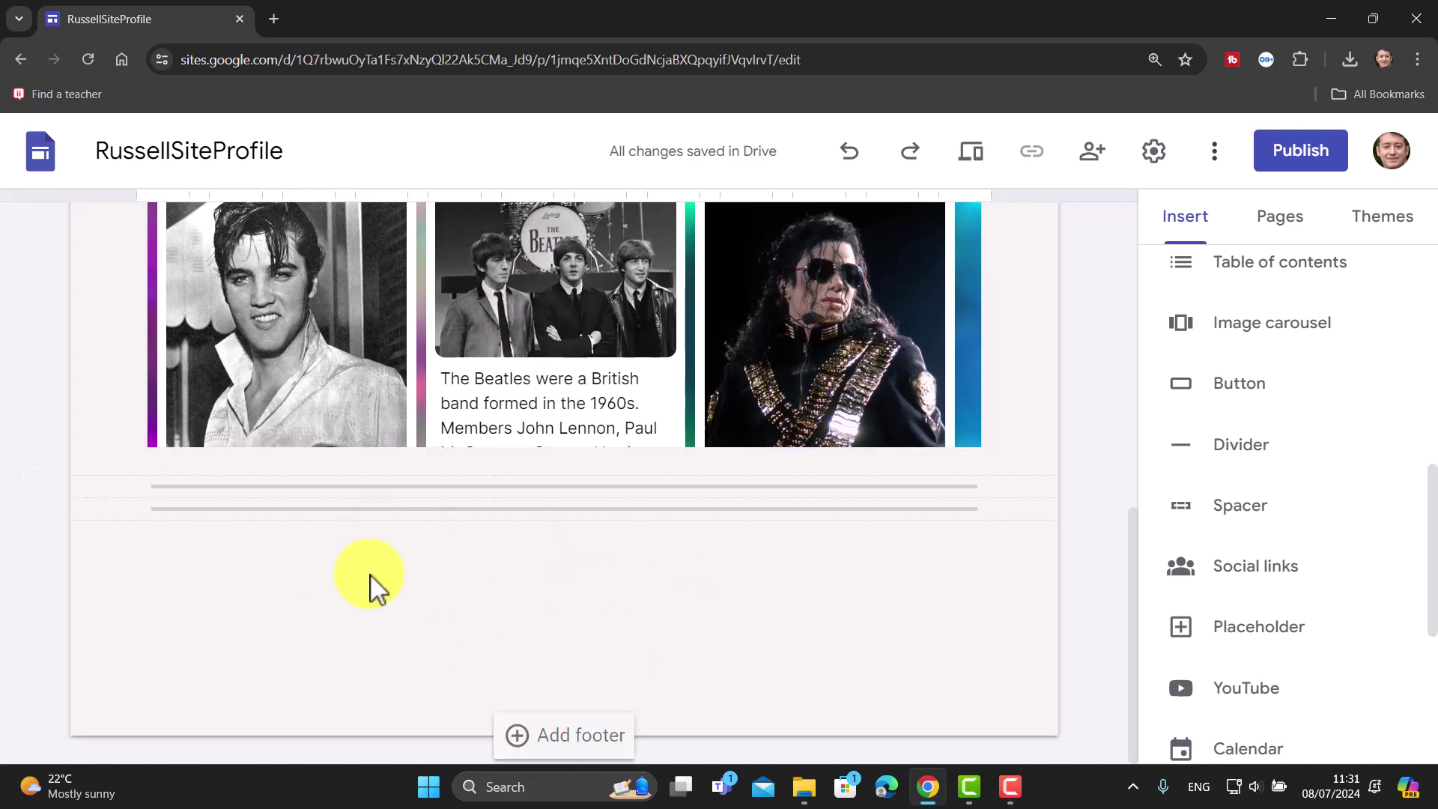
double_click(503, 628)
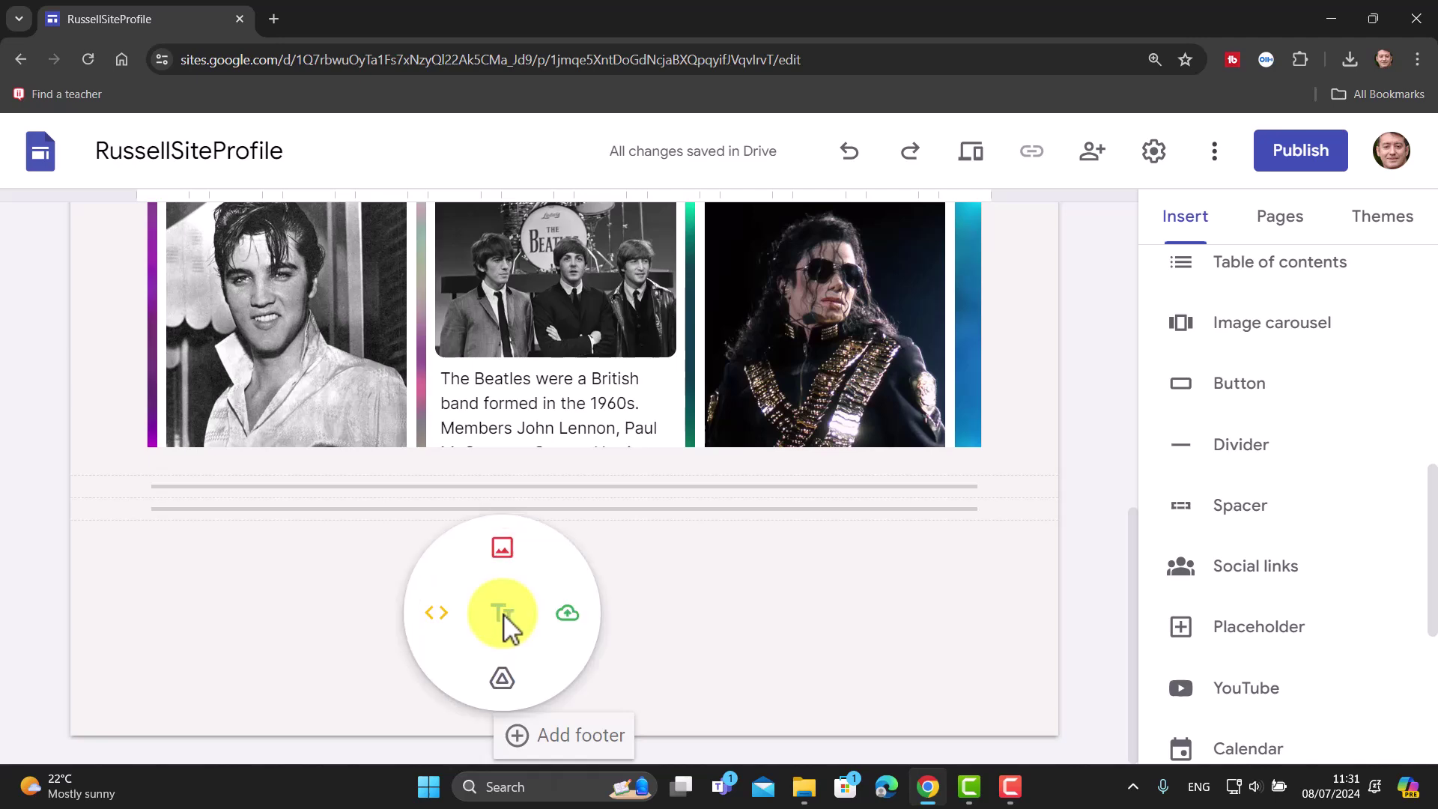
click(438, 613)
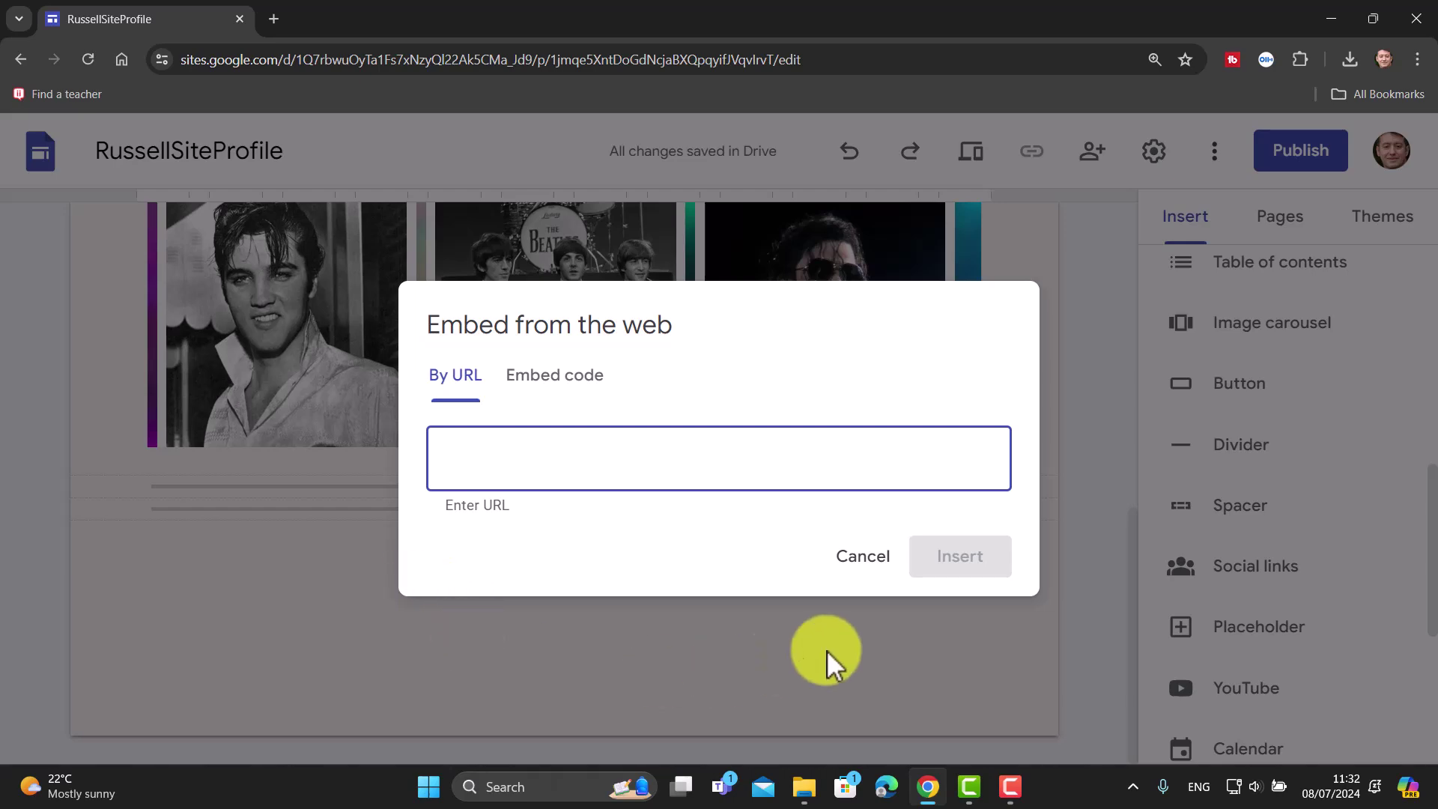
click(833, 560)
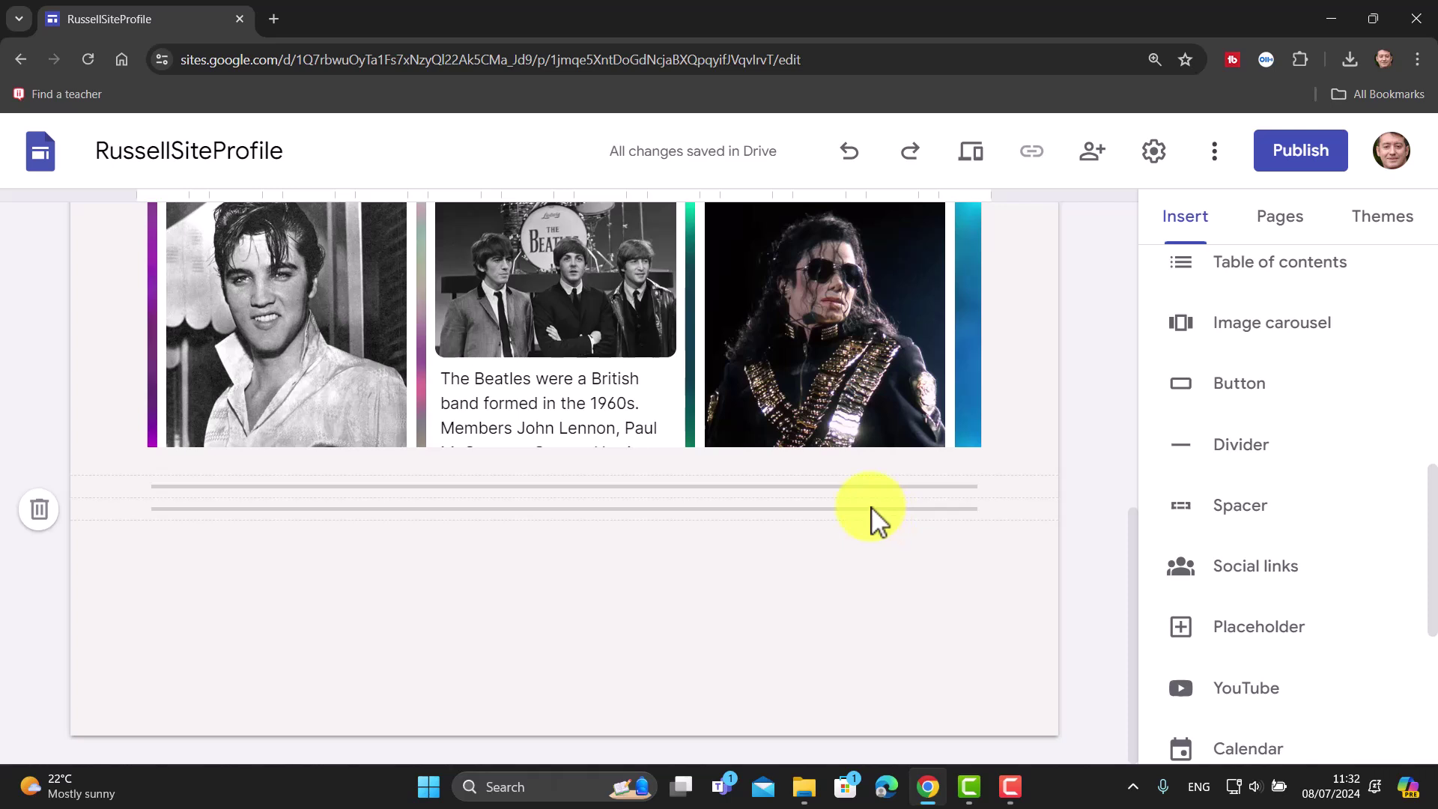
- Add a text box below the two dividers on the Padlet page containing "Padlet 12"
double_click(152, 562)
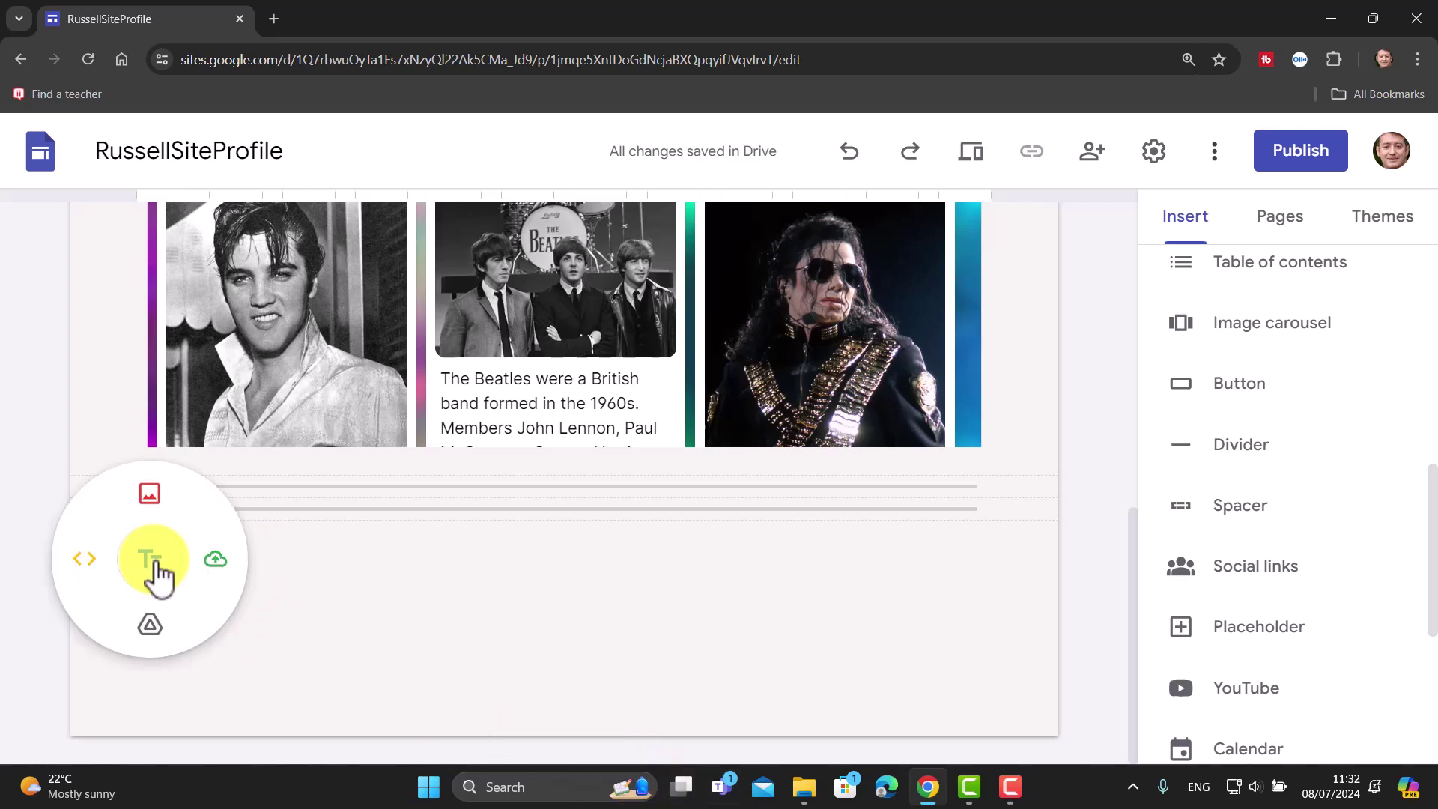
click(150, 562)
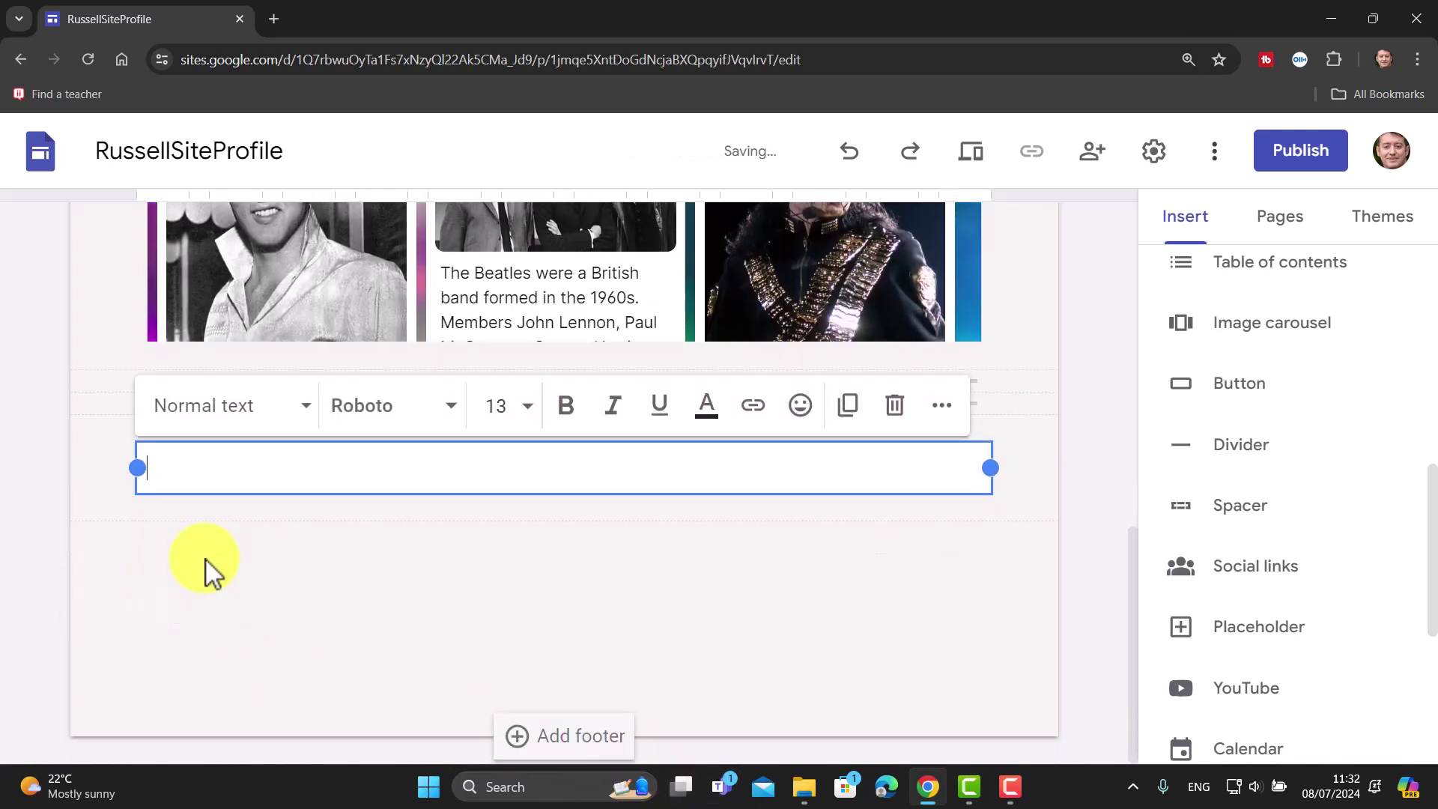
text(Padlet 12)
click(209, 603)
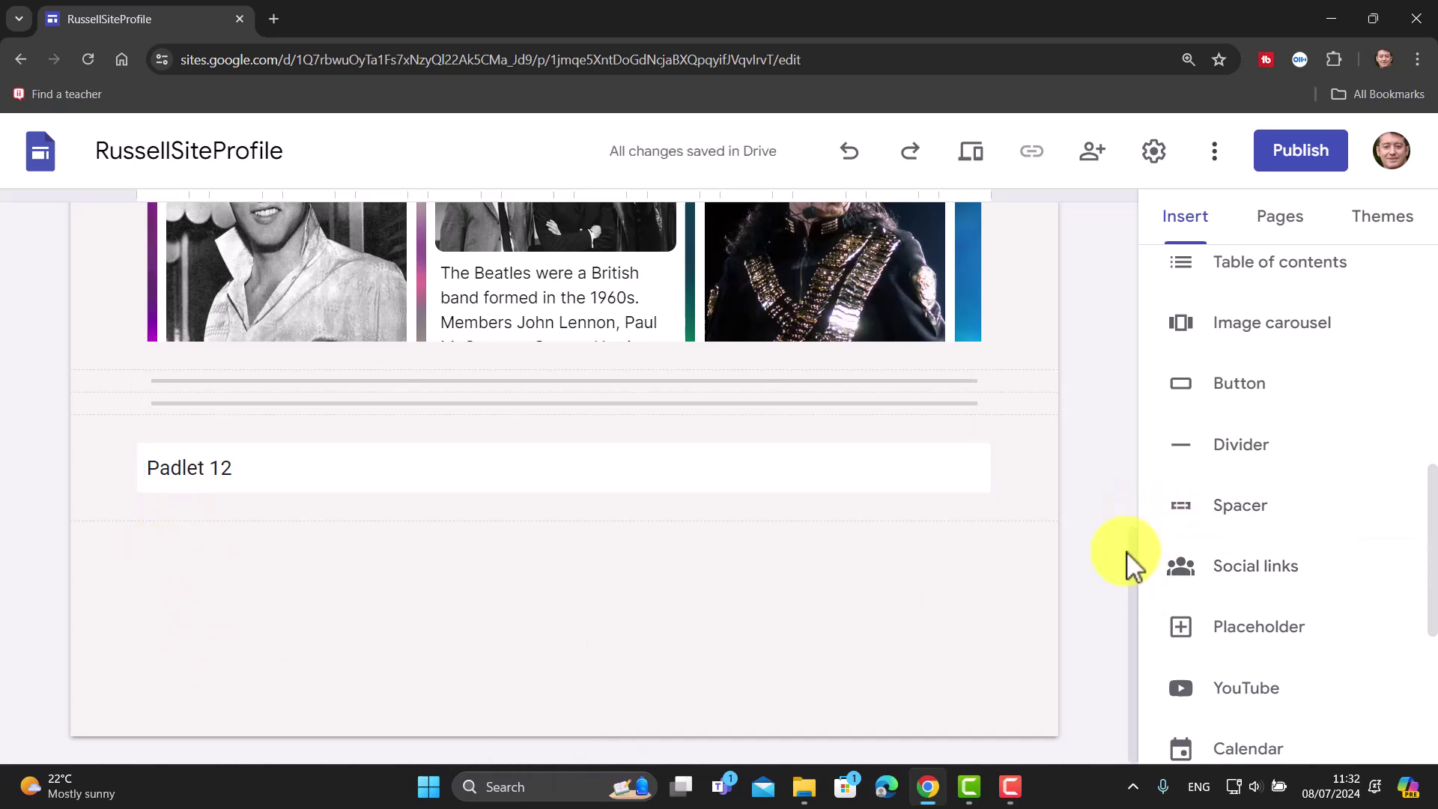
- Add a text box in the embedded Padlet board's section, just below the Padlet page header
drag(1133, 571, 1144, 186)
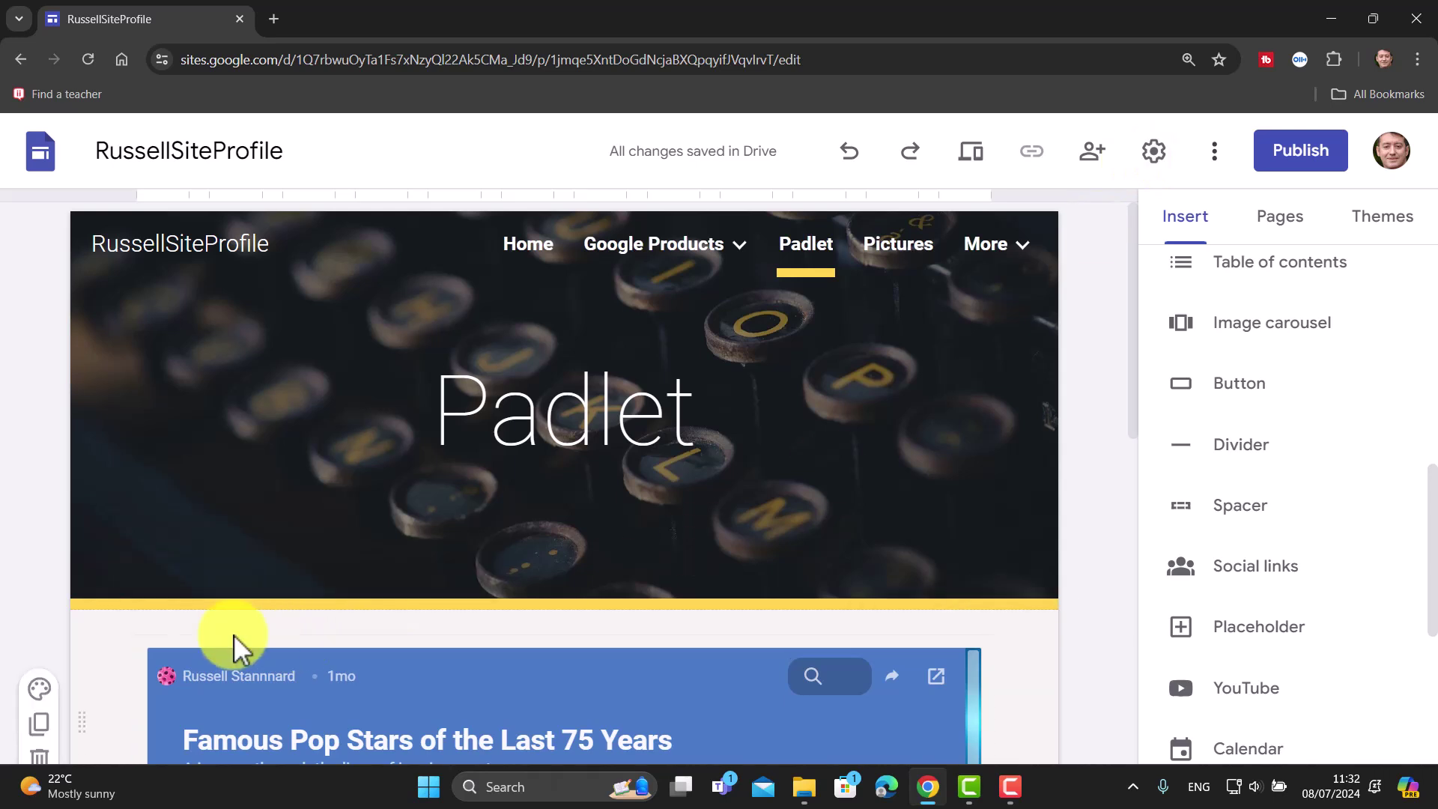
double_click(189, 627)
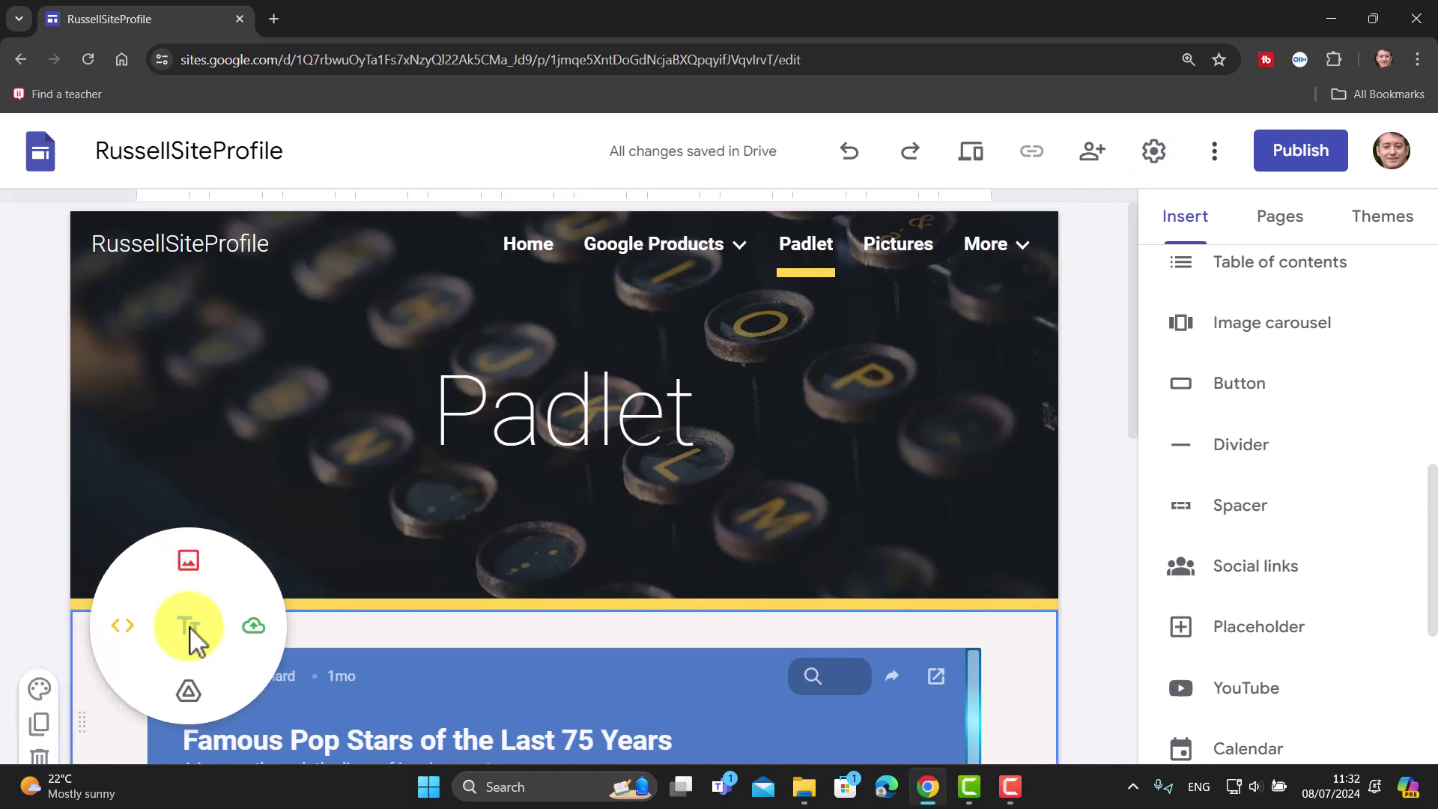
click(189, 626)
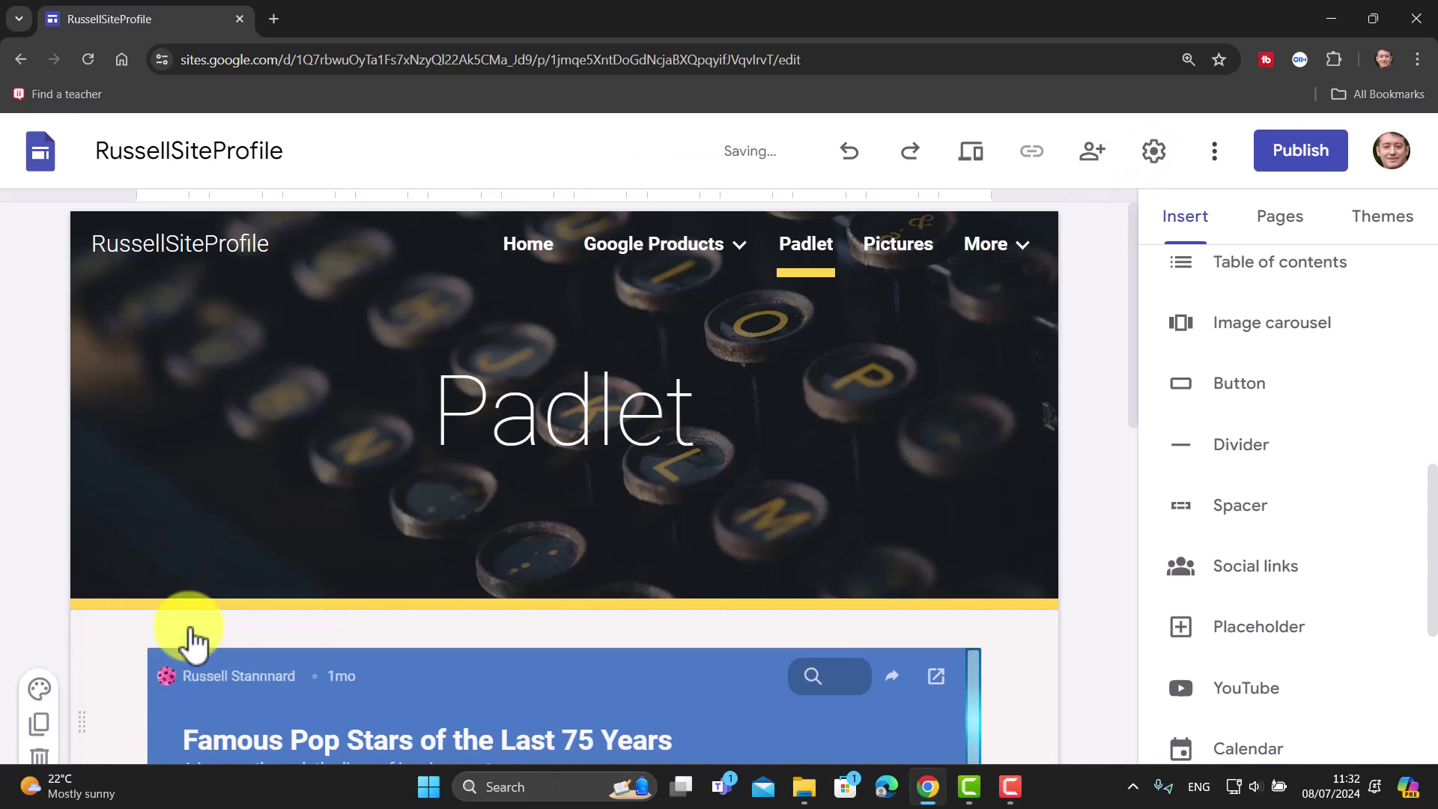